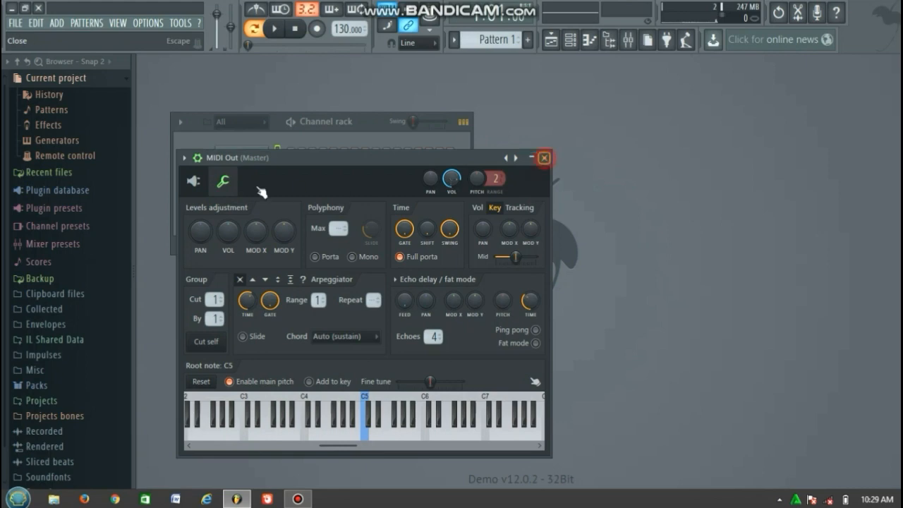
Open the MIDI Out channel's piano roll and draw an Acoustic Bass Drum note at the start of bar 1
{"action": "key", "text": "Escape"}
{"action": "right_click", "coordinate": [267, 150]}
{"action": "left_click", "coordinate": [322, 155]}
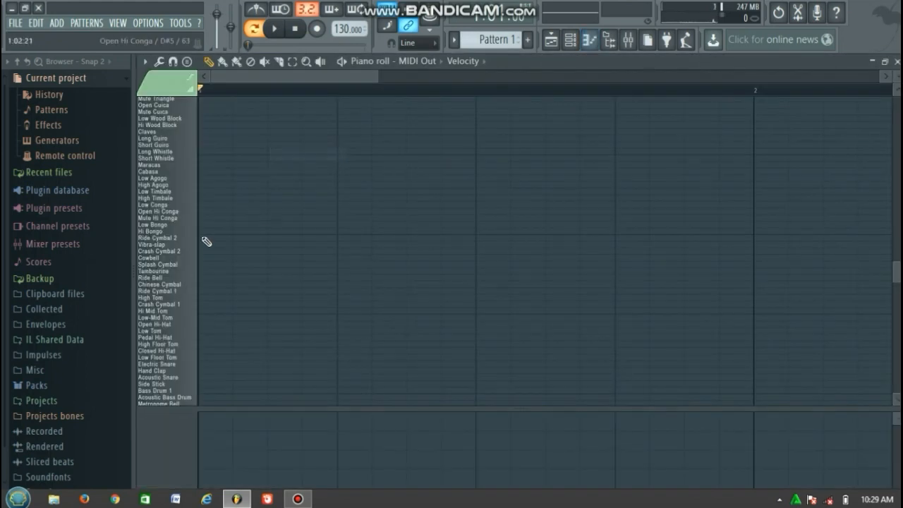
{"action": "scroll", "coordinate": [190, 304], "scroll_direction": "down", "scroll_amount": 5}
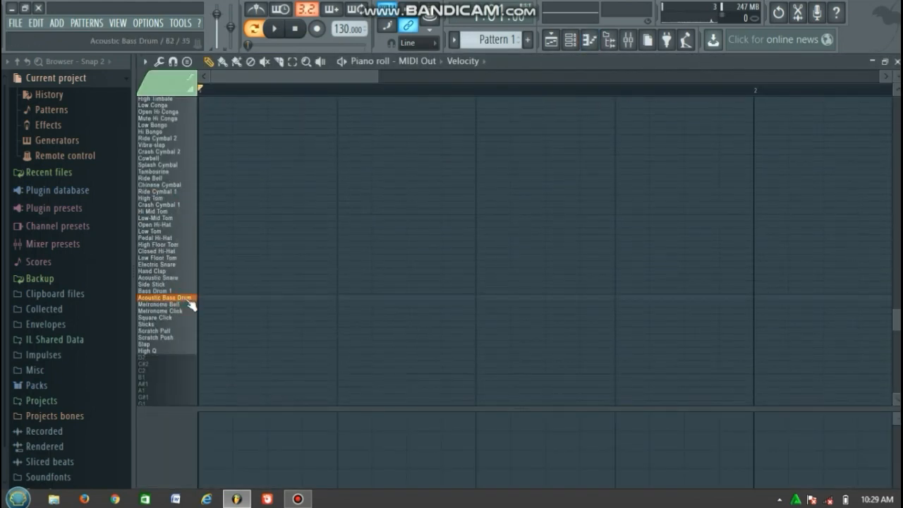
{"action": "left_click_drag", "start_coordinate": [212, 297], "coordinate": [266, 297]}
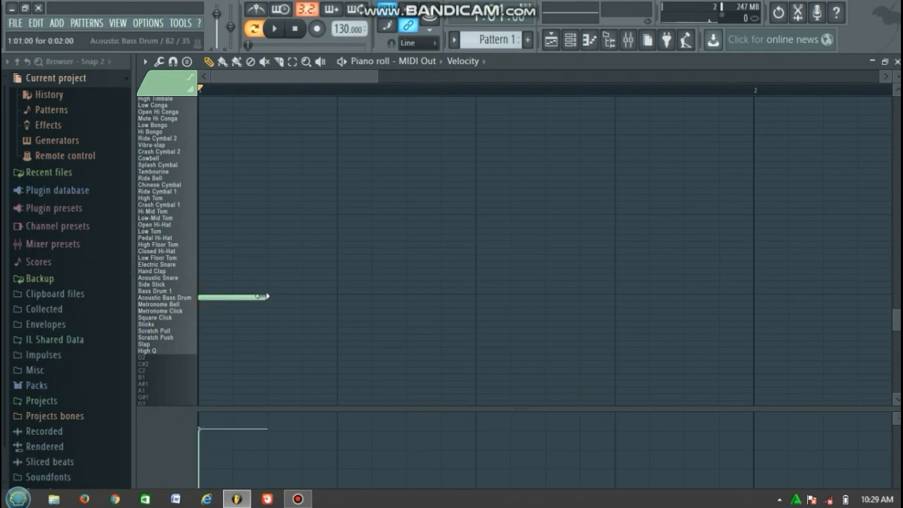
Add one-step Acoustic Bass Drum notes on steps 4 and 5 of bar 1 and play back the pattern
{"action": "left_click", "coordinate": [275, 30]}
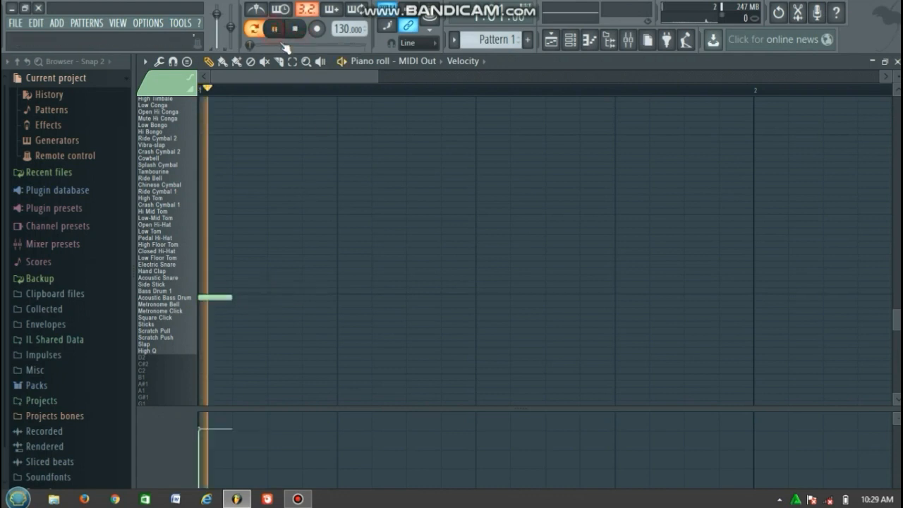
{"action": "left_click", "coordinate": [315, 298]}
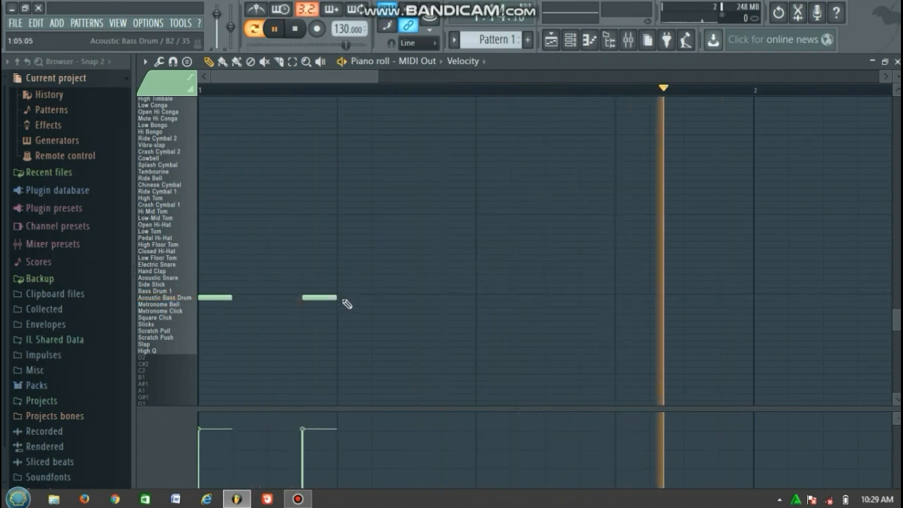
{"action": "left_click", "coordinate": [344, 298]}
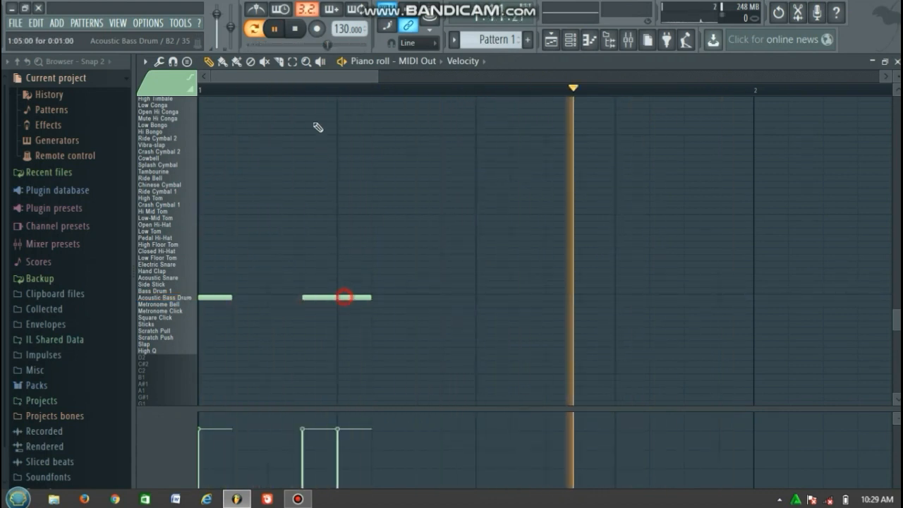
{"action": "left_click", "coordinate": [296, 30]}
{"action": "left_click", "coordinate": [276, 30]}
{"action": "left_click", "coordinate": [295, 29]}
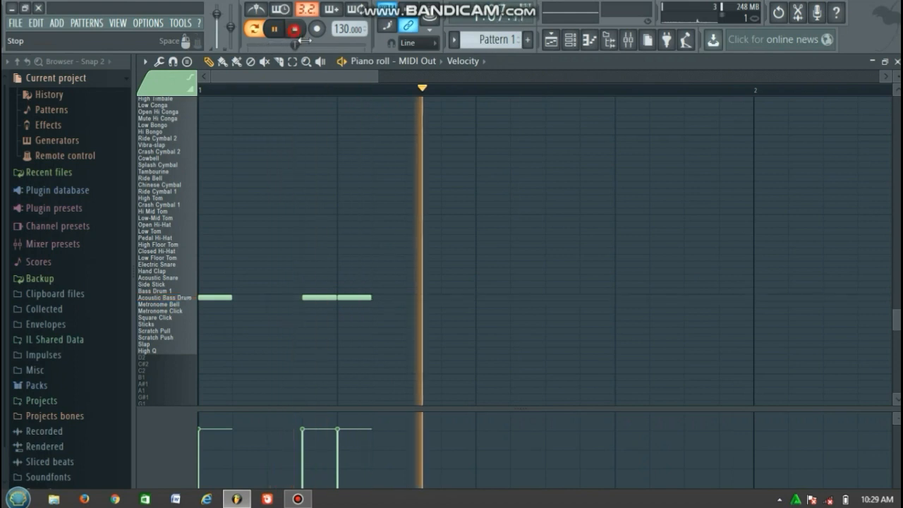
Add Acoustic Bass Drum notes on steps 7, 11, 13 and 15 of bar 1 and play back the pattern
{"action": "left_click", "coordinate": [418, 297]}
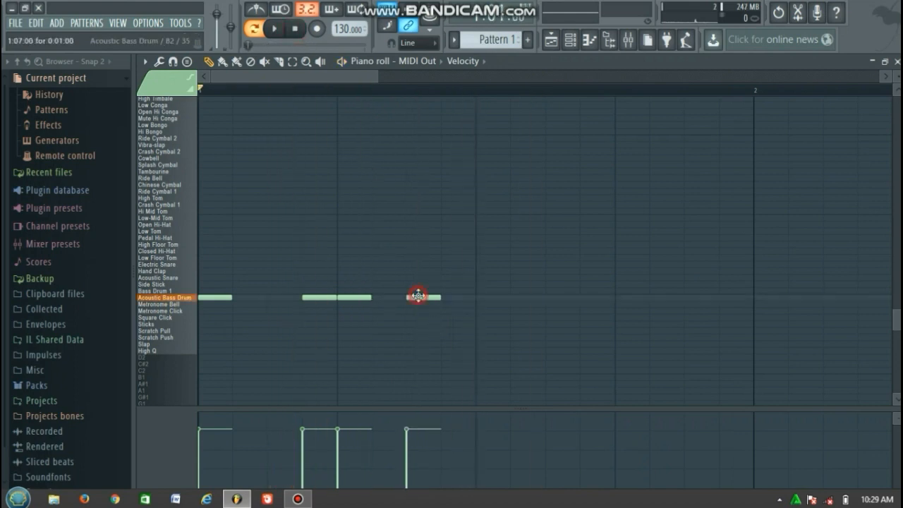
{"action": "left_click", "coordinate": [486, 297]}
{"action": "left_click", "coordinate": [276, 30]}
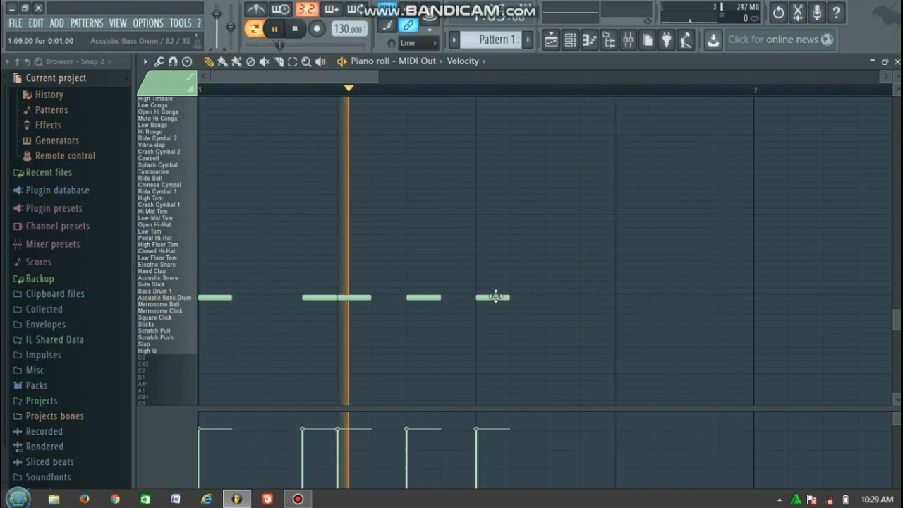
{"action": "left_click_drag", "start_coordinate": [494, 296], "coordinate": [552, 301]}
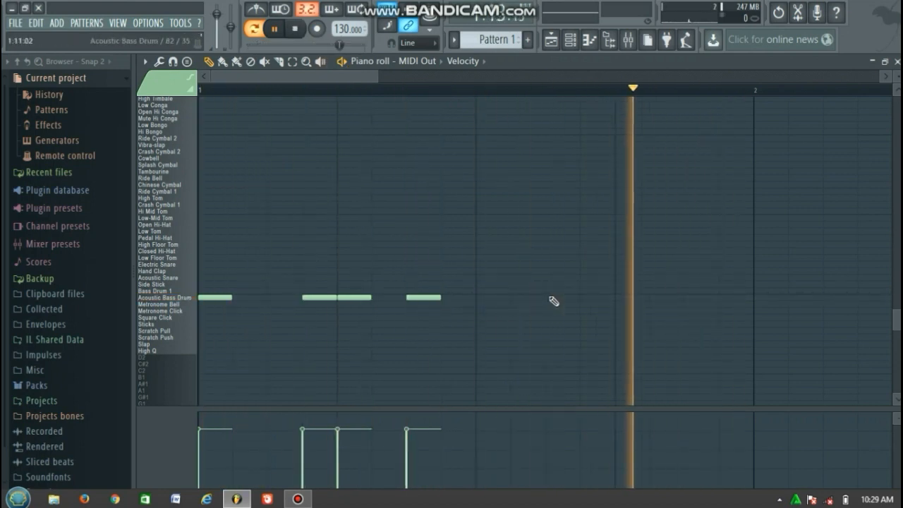
{"action": "left_click", "coordinate": [627, 298]}
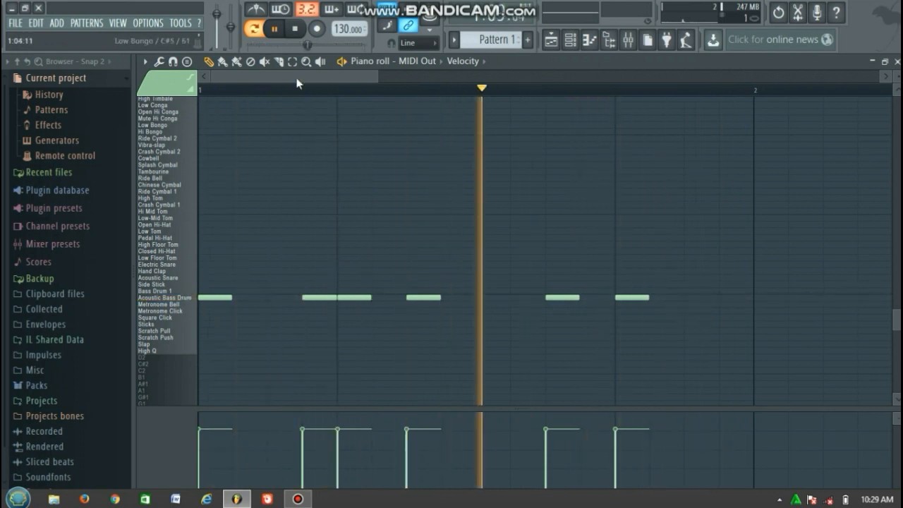
{"action": "key", "text": "space"}
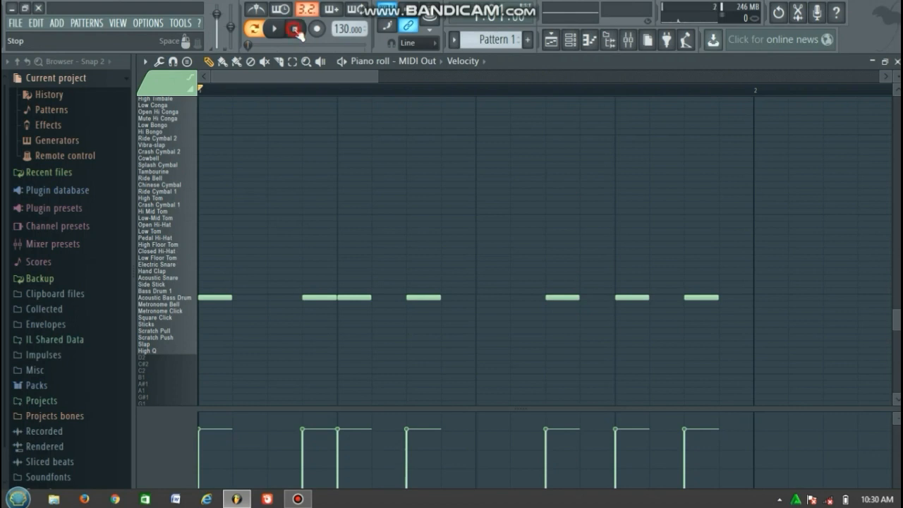
{"action": "left_click", "coordinate": [275, 29]}
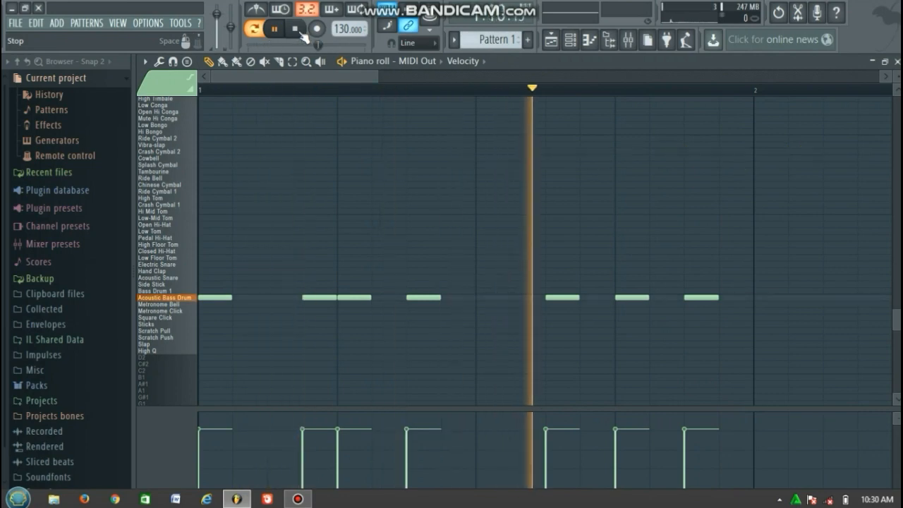
{"action": "left_click", "coordinate": [298, 30]}
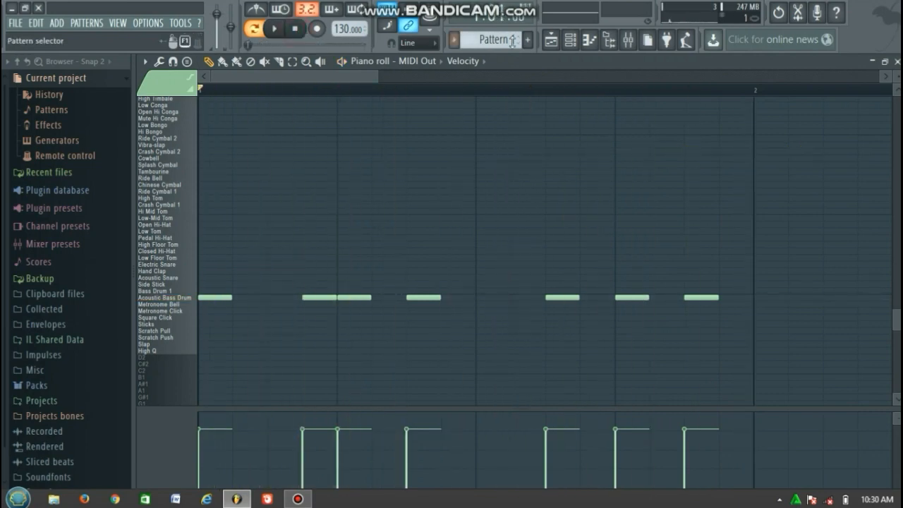
Show the channel rack and replace the Bass sampler channel with a MIDI Out
{"action": "left_click", "coordinate": [572, 41]}
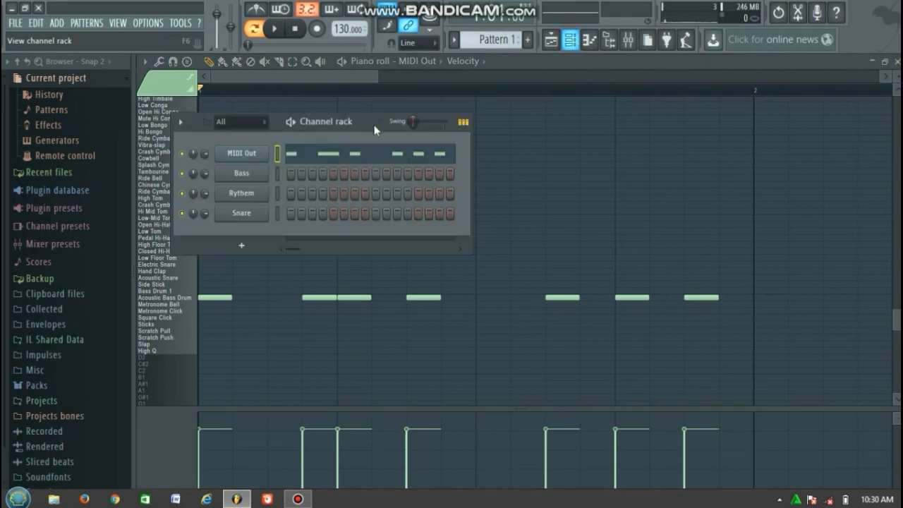
{"action": "right_click", "coordinate": [263, 180]}
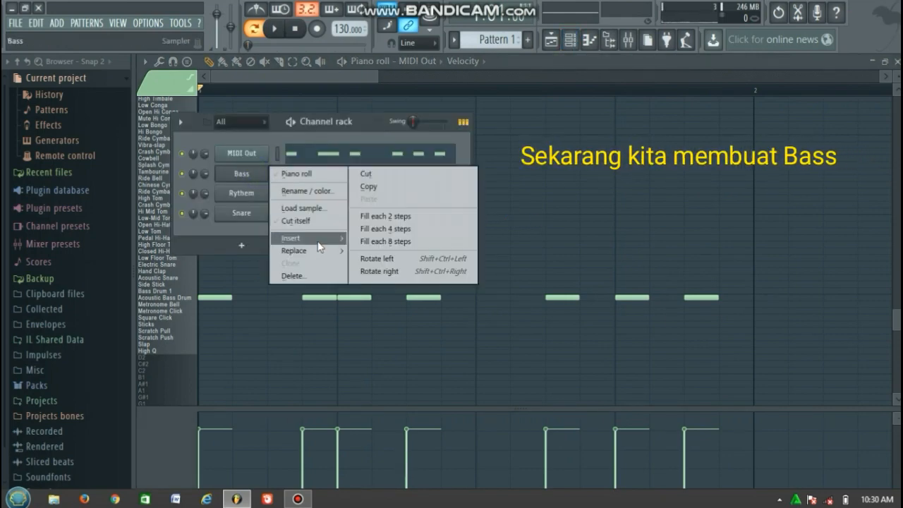
{"action": "mouse_move", "coordinate": [319, 250]}
{"action": "left_click", "coordinate": [390, 236]}
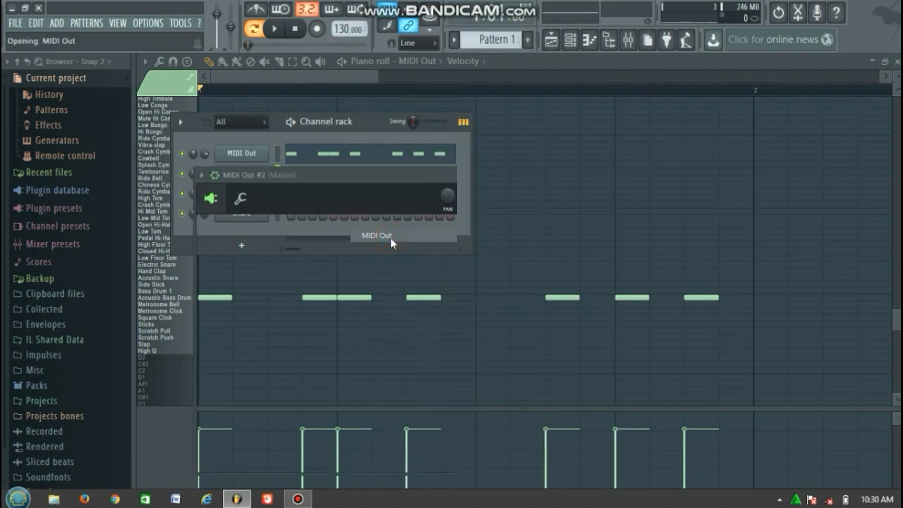
Set the new MIDI Out to MIDI channel 11 with the Synth Bass 1 patch, check its miscellaneous settings and close it
{"action": "left_click_drag", "start_coordinate": [243, 230], "coordinate": [243, 224]}
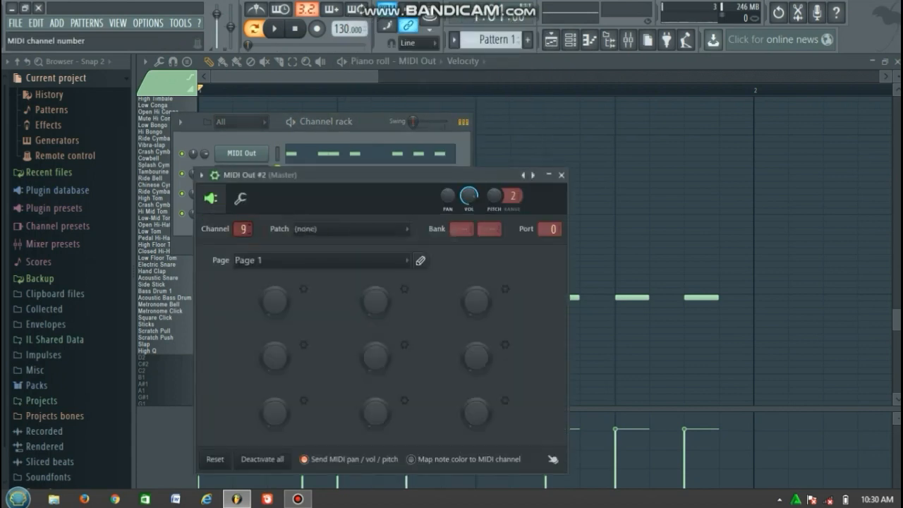
{"action": "left_click", "coordinate": [329, 233]}
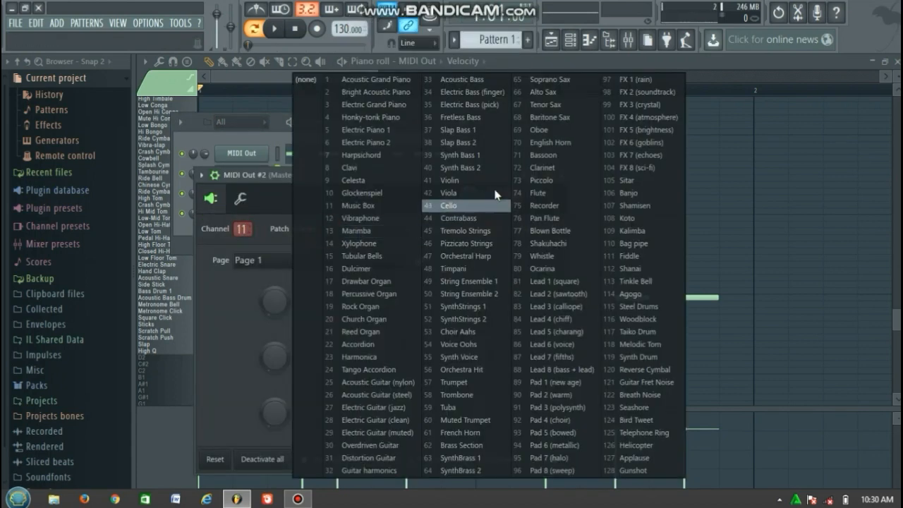
{"action": "left_click", "coordinate": [453, 156]}
{"action": "left_click", "coordinate": [241, 200]}
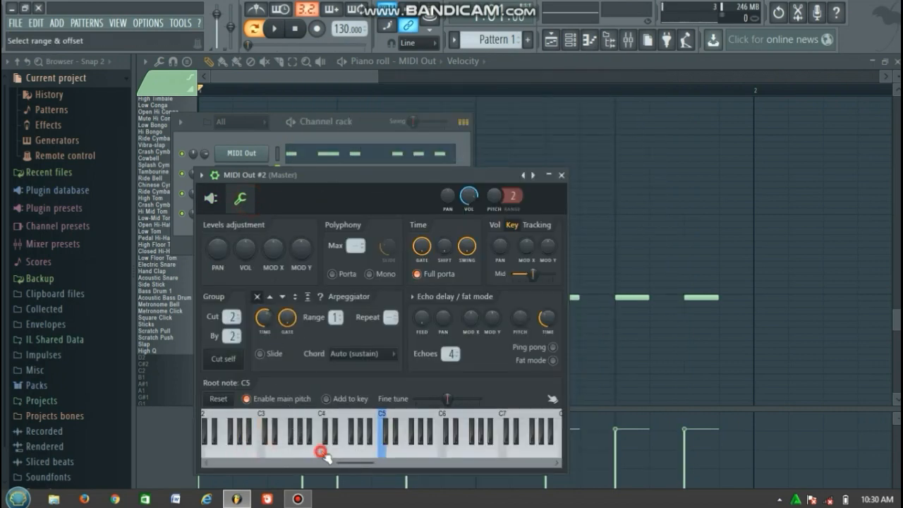
{"action": "left_click", "coordinate": [562, 177]}
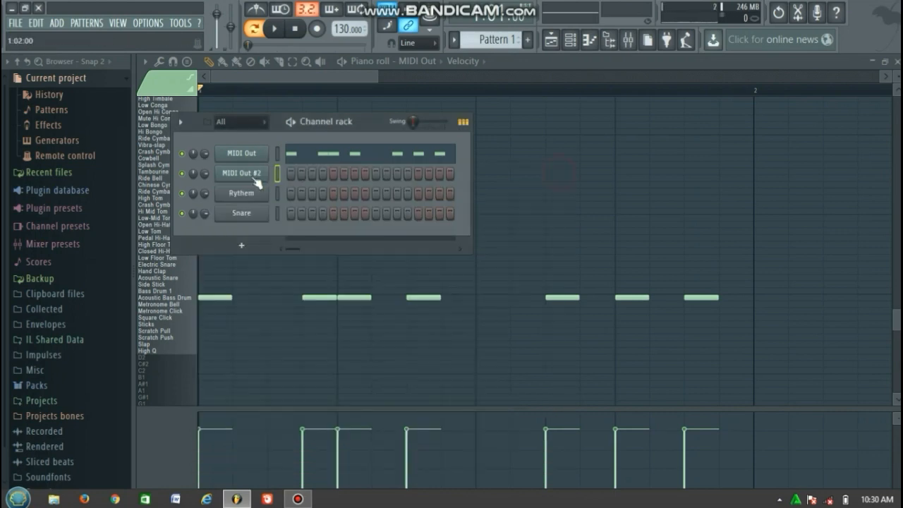
Rename the first MIDI Out channel as Drum
{"action": "right_click", "coordinate": [263, 173]}
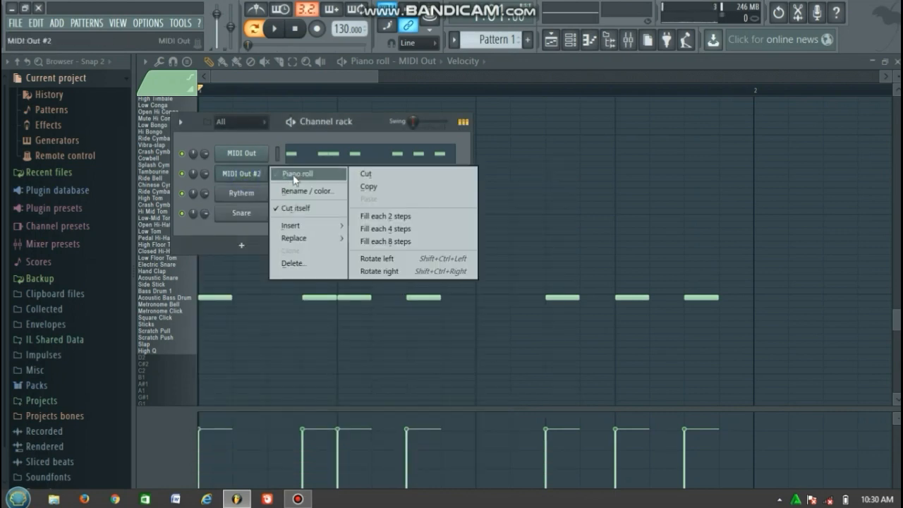
{"action": "right_click", "coordinate": [252, 159]}
{"action": "left_click", "coordinate": [288, 172]}
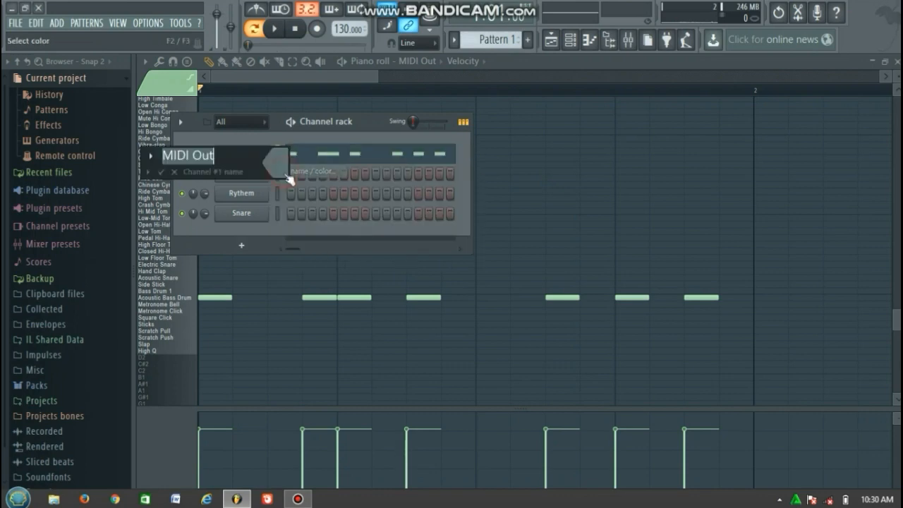
{"action": "type", "text": "Drum"}
{"action": "key", "text": "Return"}
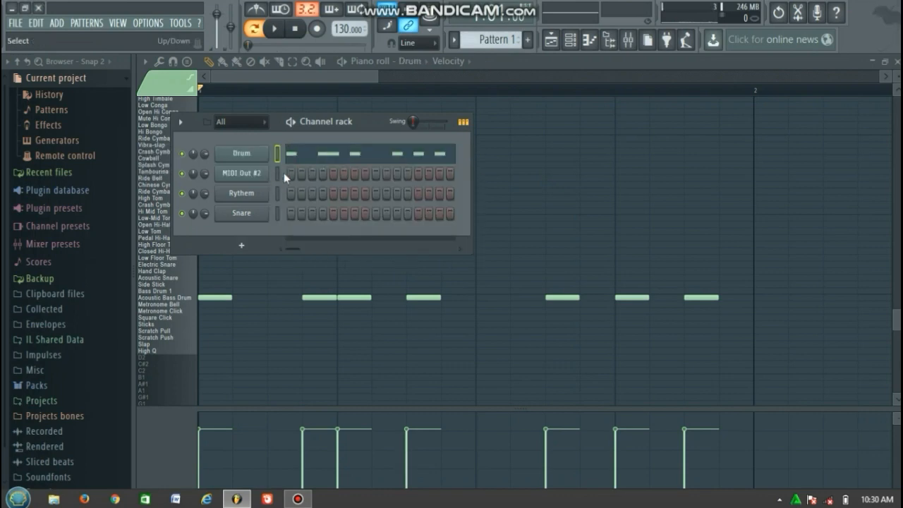
Rename the MIDI Out #2 channel as Bass
{"action": "right_click", "coordinate": [240, 171]}
{"action": "left_click", "coordinate": [329, 191]}
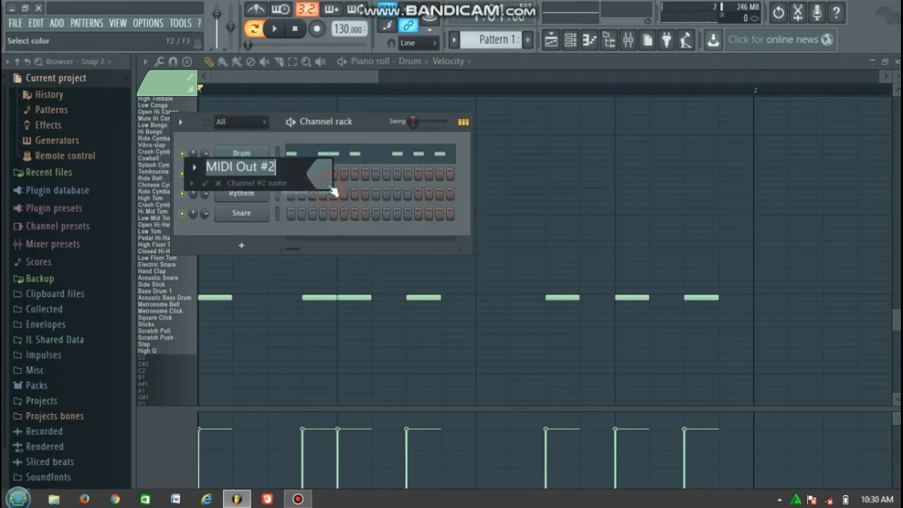
{"action": "type", "text": "Bss"}
{"action": "key", "text": "Return"}
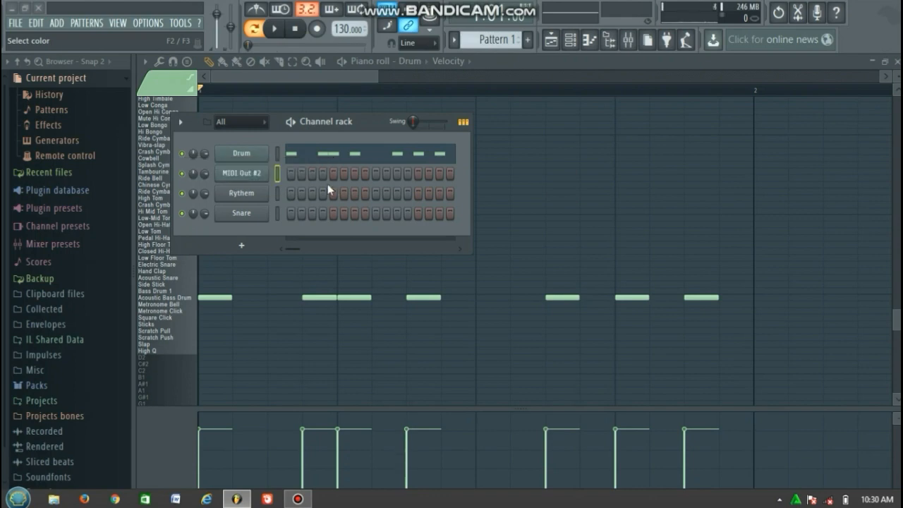
{"action": "right_click", "coordinate": [243, 174]}
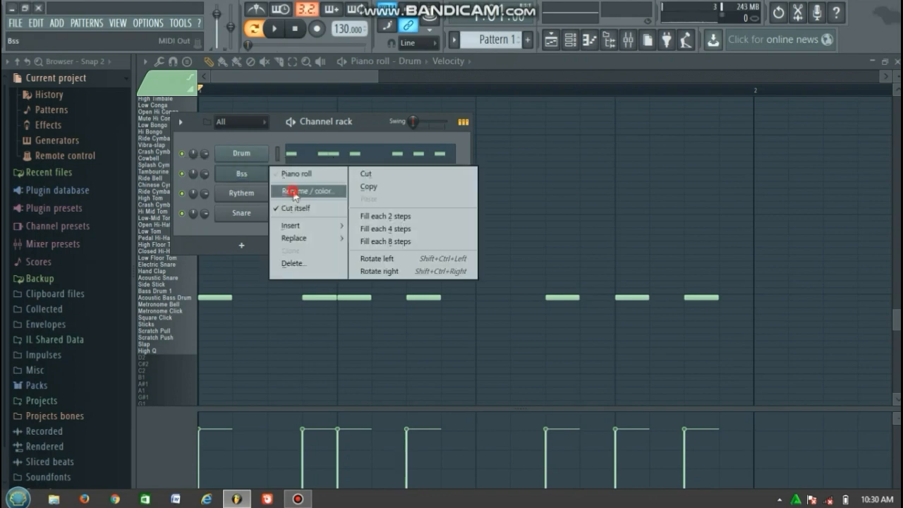
{"action": "left_click", "coordinate": [298, 193]}
{"action": "type", "text": "Bass"}
{"action": "key", "text": "Return"}
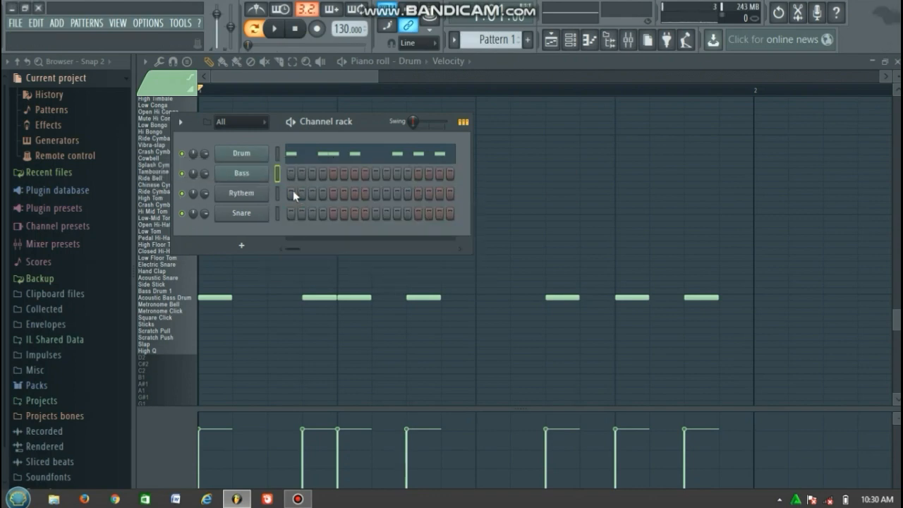
Open the Bass channel's piano roll, place C4 notes on steps 1, 4 and 5 of bar 1, and play them back
{"action": "right_click", "coordinate": [258, 174]}
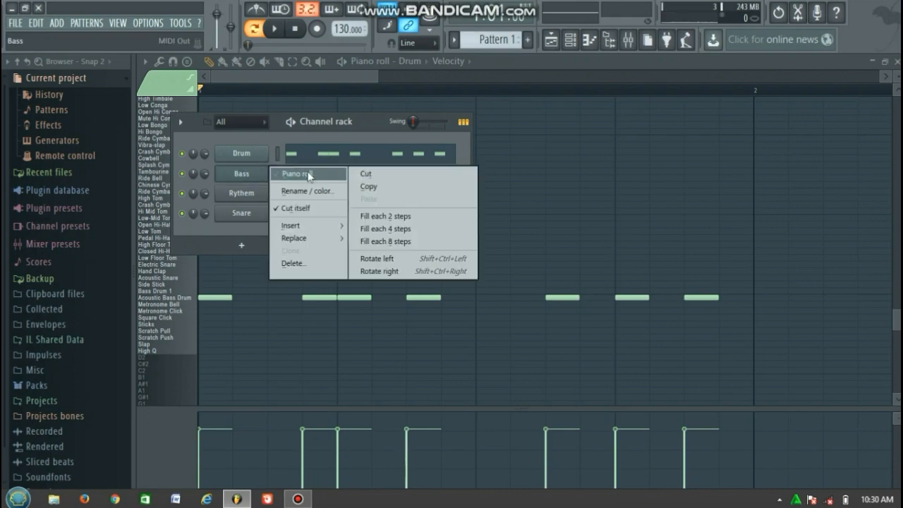
{"action": "left_click", "coordinate": [308, 176]}
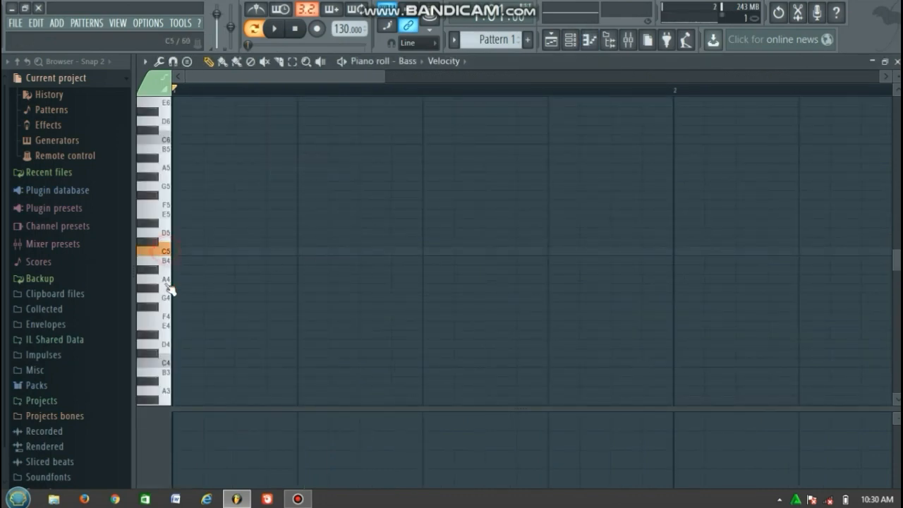
{"action": "left_click", "coordinate": [181, 364]}
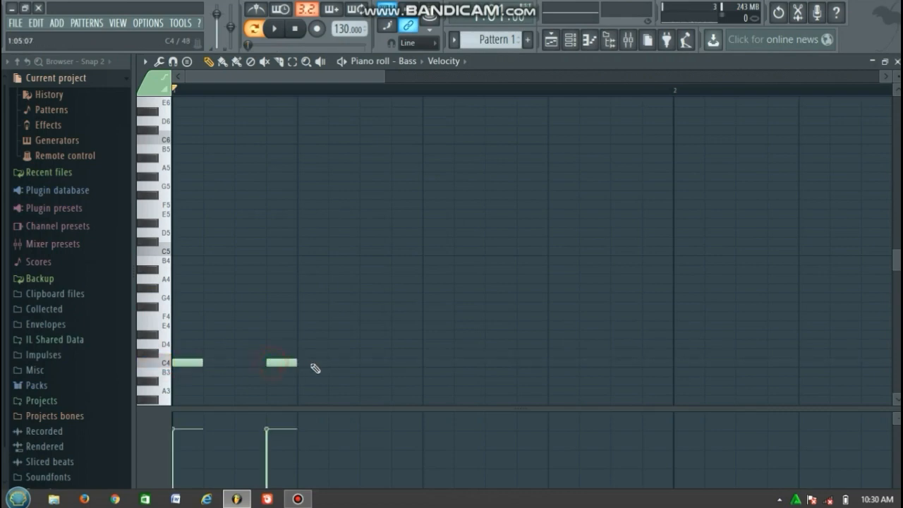
{"action": "left_click", "coordinate": [276, 29]}
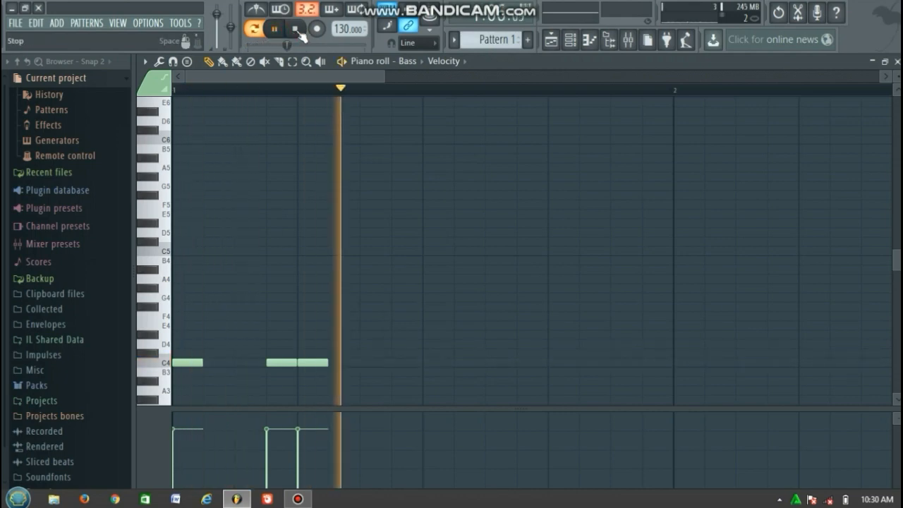
{"action": "key", "text": "space"}
Add C4 bass notes on steps 7, 11 and 13 of bar 1 and play back the pattern
{"action": "left_click", "coordinate": [374, 364]}
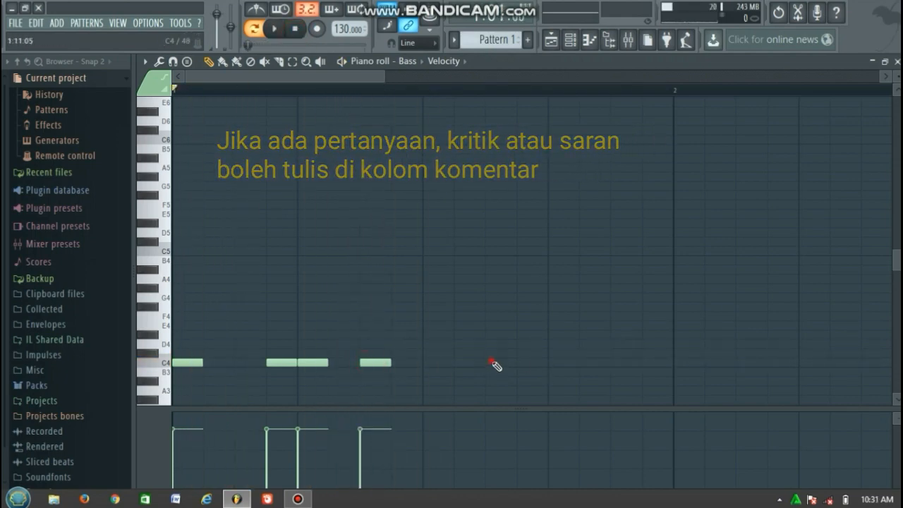
{"action": "left_click", "coordinate": [493, 363]}
{"action": "left_click", "coordinate": [549, 362]}
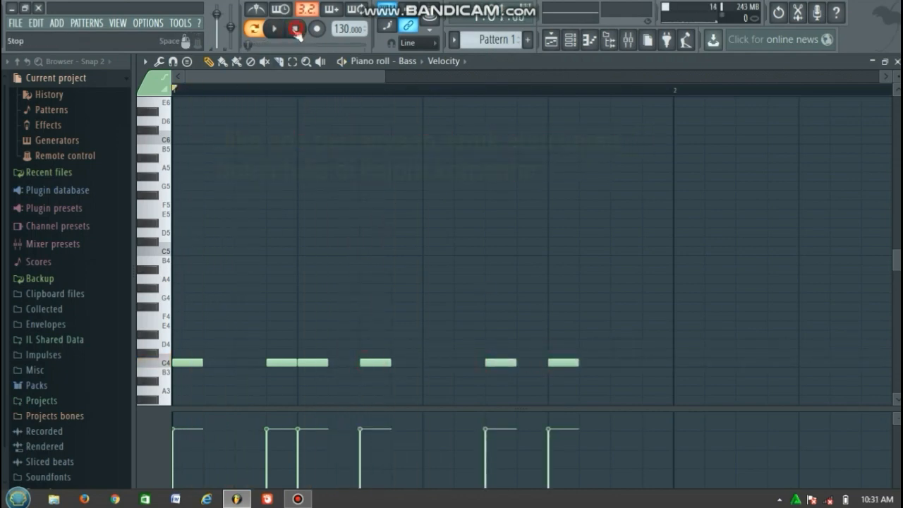
{"action": "left_click", "coordinate": [277, 30]}
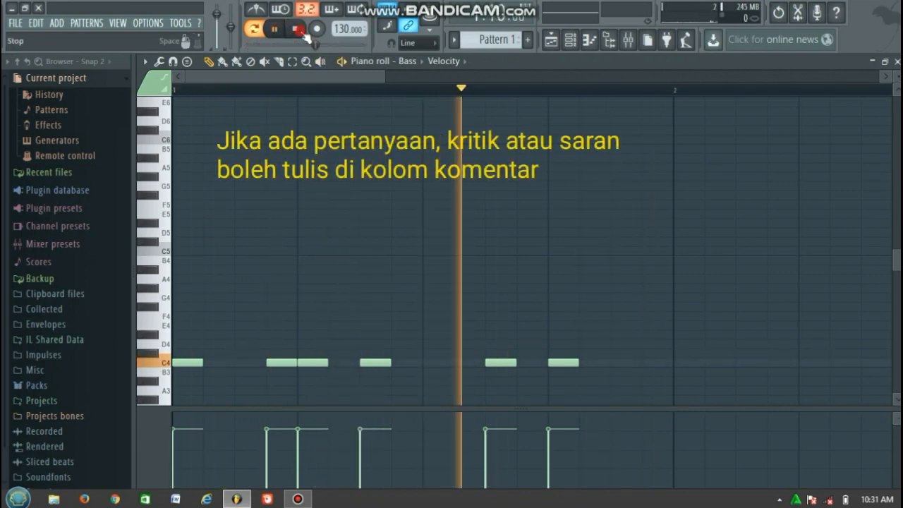
Add a C4 bass note on step 15 of bar 1 and play back the pattern twice
{"action": "key", "text": "space"}
{"action": "left_click", "coordinate": [615, 363]}
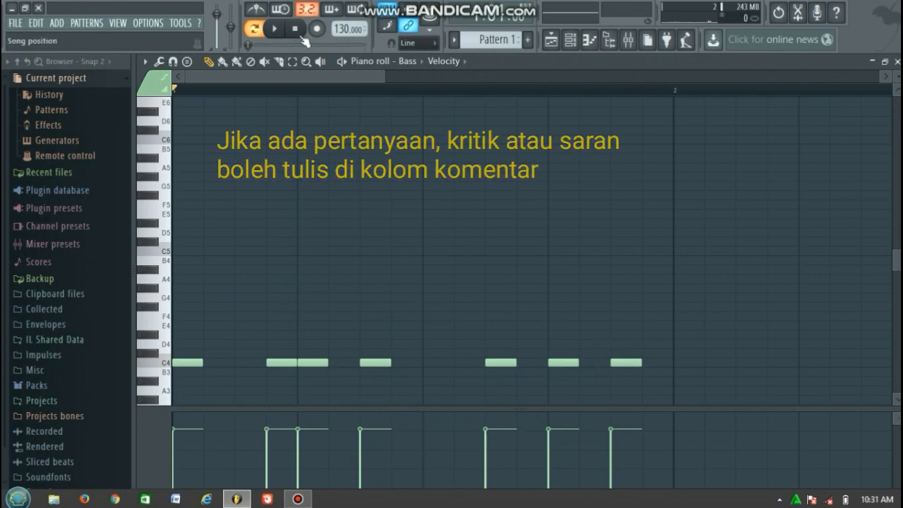
{"action": "left_click", "coordinate": [274, 28]}
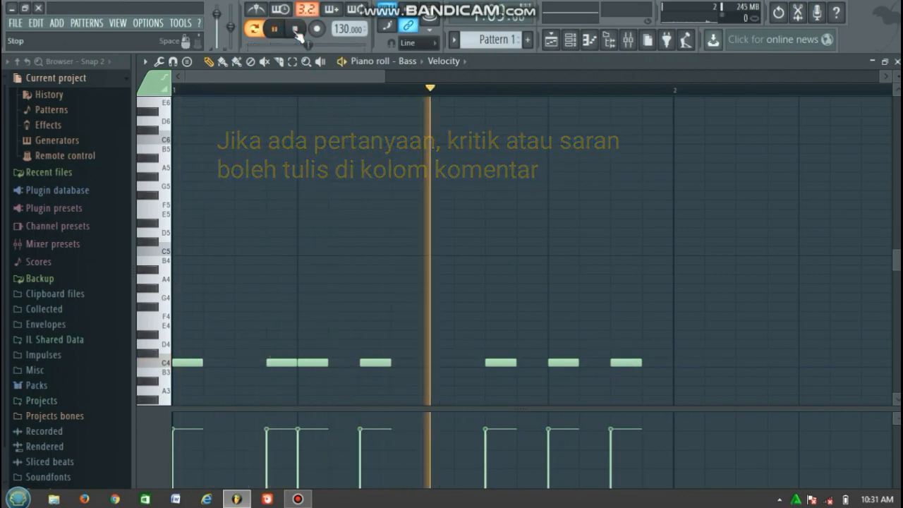
{"action": "left_click", "coordinate": [296, 33]}
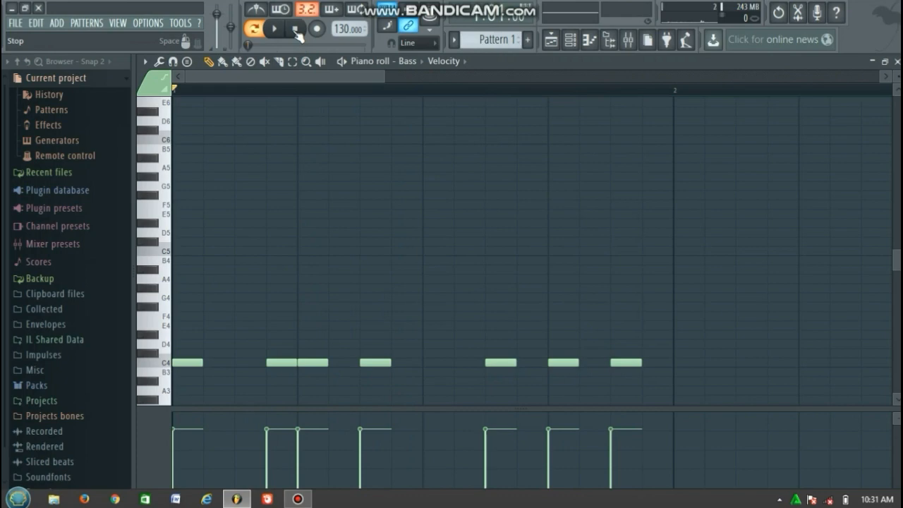
{"action": "left_click", "coordinate": [278, 29]}
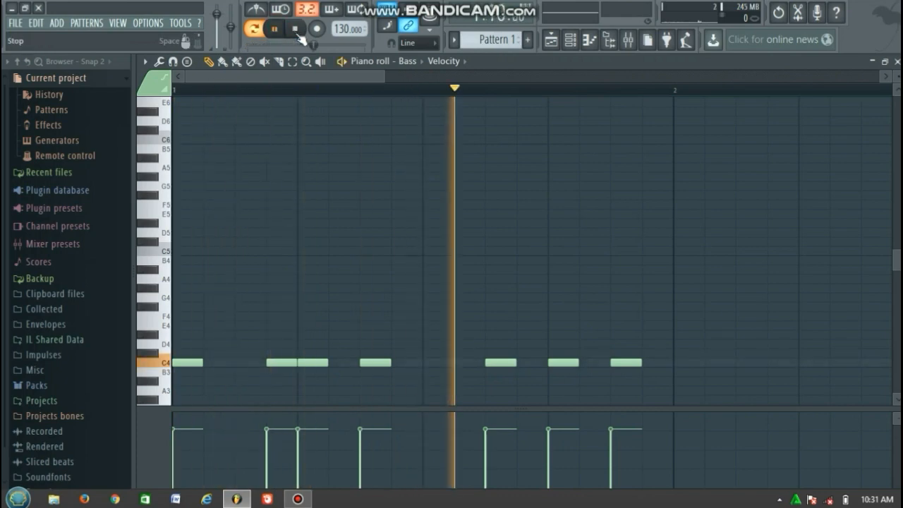
{"action": "left_click", "coordinate": [297, 33]}
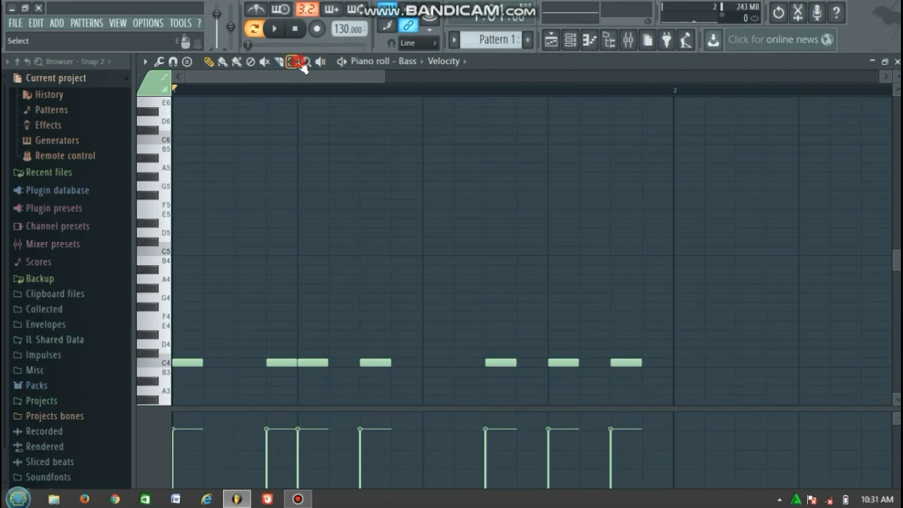
Select all the bass notes and lengthen them to two steps each while the pattern plays, and stop playback
{"action": "left_click_drag", "start_coordinate": [676, 330], "coordinate": [172, 381]}
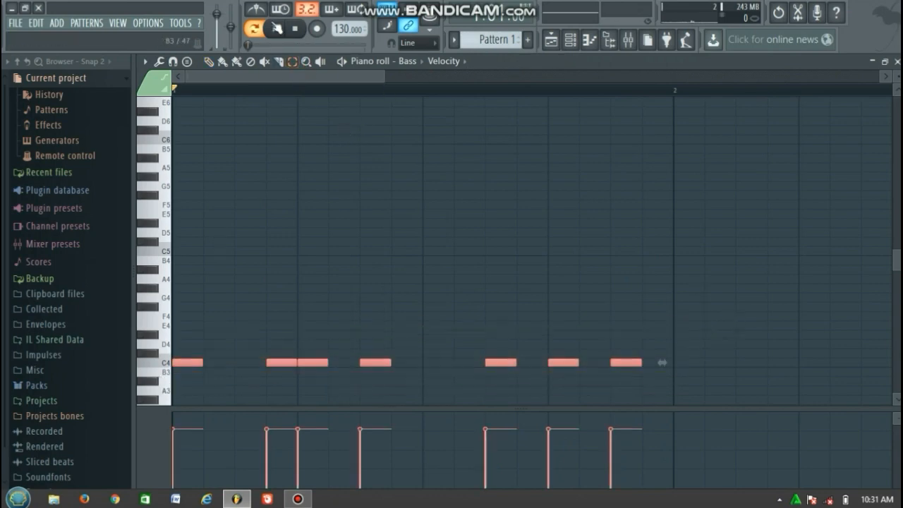
{"action": "left_click", "coordinate": [281, 31]}
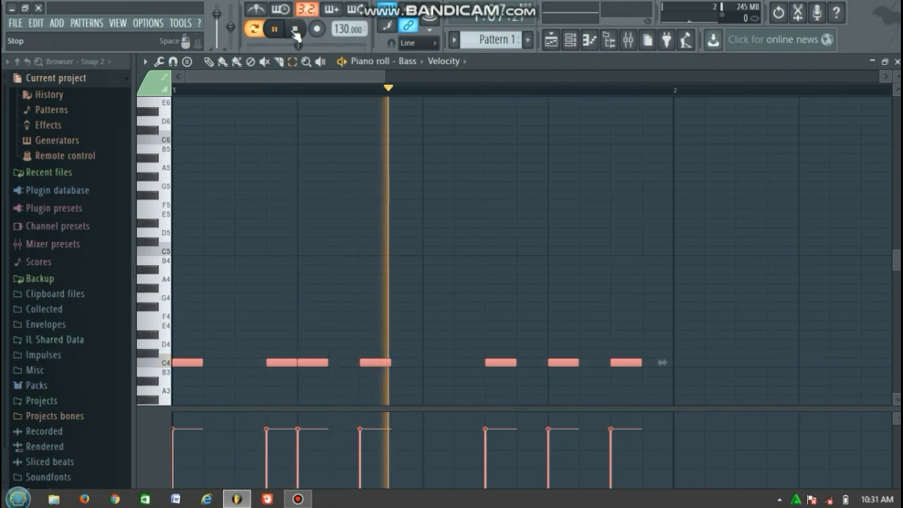
{"action": "left_click", "coordinate": [222, 61]}
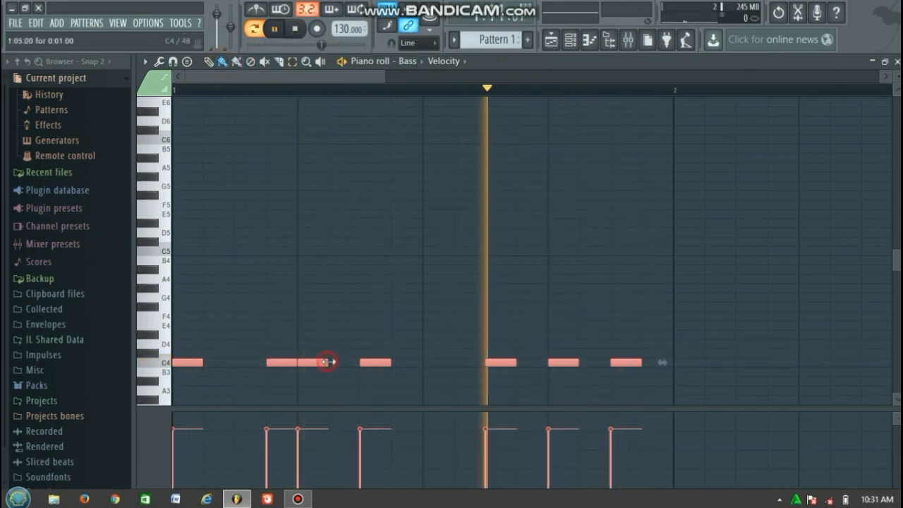
{"action": "left_click_drag", "start_coordinate": [329, 363], "coordinate": [347, 365]}
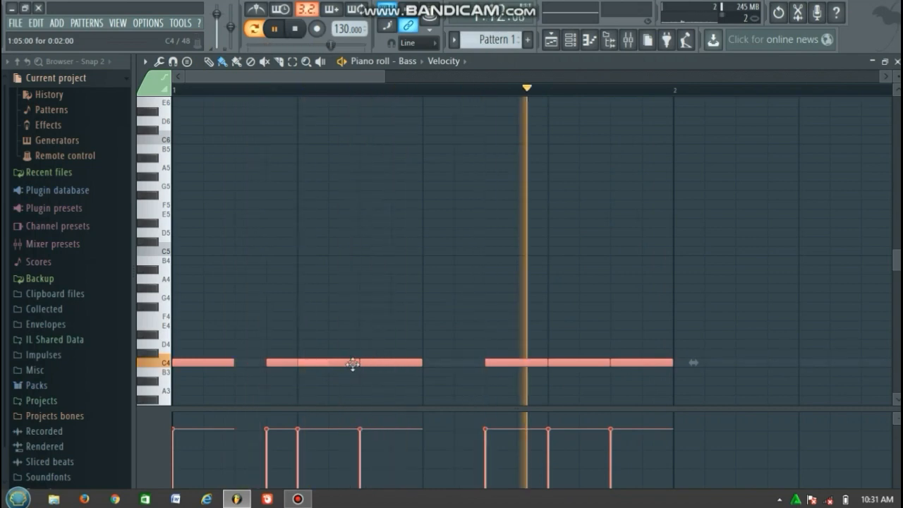
{"action": "left_click", "coordinate": [296, 39]}
Open the Drum channel's piano roll and audition its percussion sounds, working upward from the toms to Ride Cymbal 1
{"action": "left_click", "coordinate": [570, 40]}
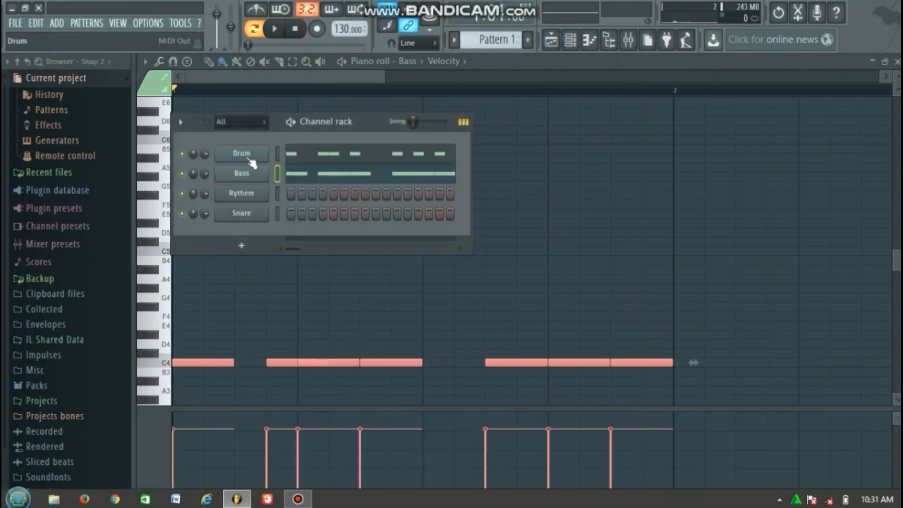
{"action": "right_click", "coordinate": [264, 156]}
{"action": "left_click", "coordinate": [296, 153]}
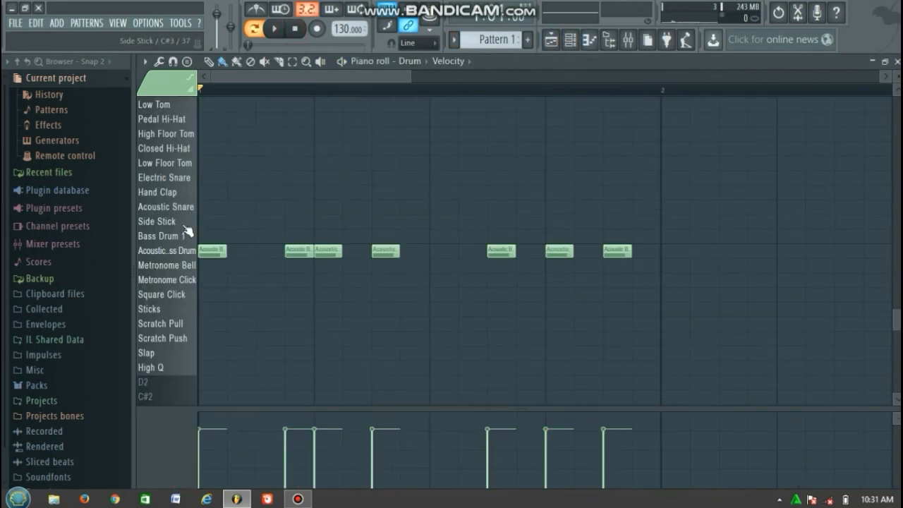
{"action": "left_click_drag", "start_coordinate": [192, 181], "coordinate": [188, 135]}
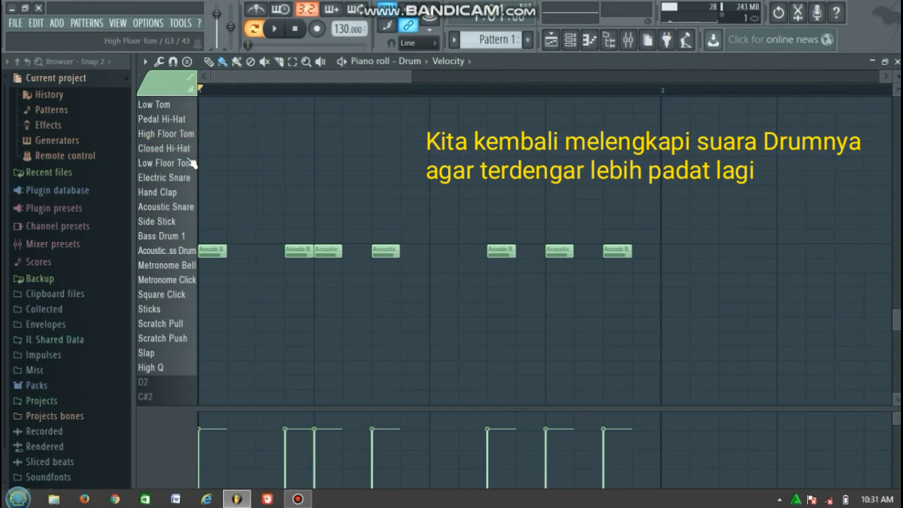
{"action": "scroll", "coordinate": [190, 162], "scroll_direction": "up", "scroll_amount": 3}
{"action": "left_click_drag", "start_coordinate": [192, 165], "coordinate": [189, 240]}
{"action": "scroll", "coordinate": [192, 120], "scroll_direction": "up", "scroll_amount": 3}
{"action": "left_click", "coordinate": [207, 238]}
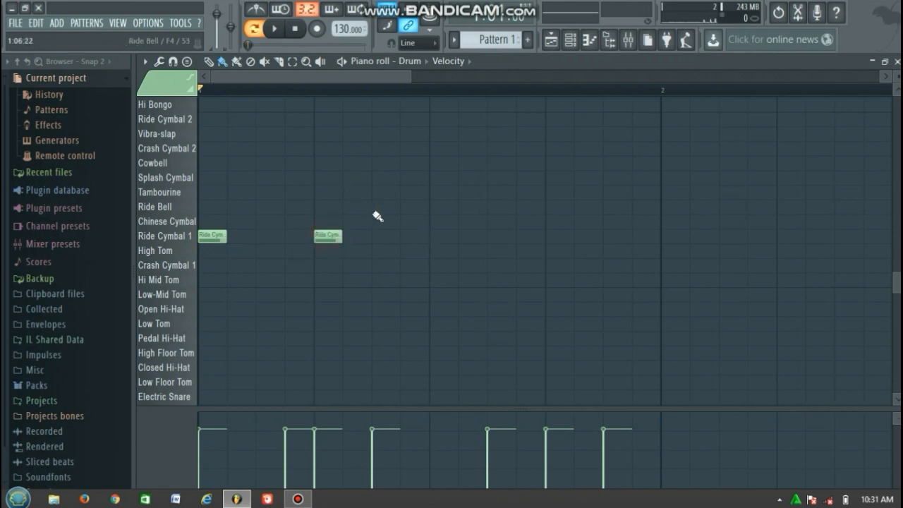
{"action": "scroll", "coordinate": [378, 217], "scroll_direction": "down", "scroll_amount": 3}
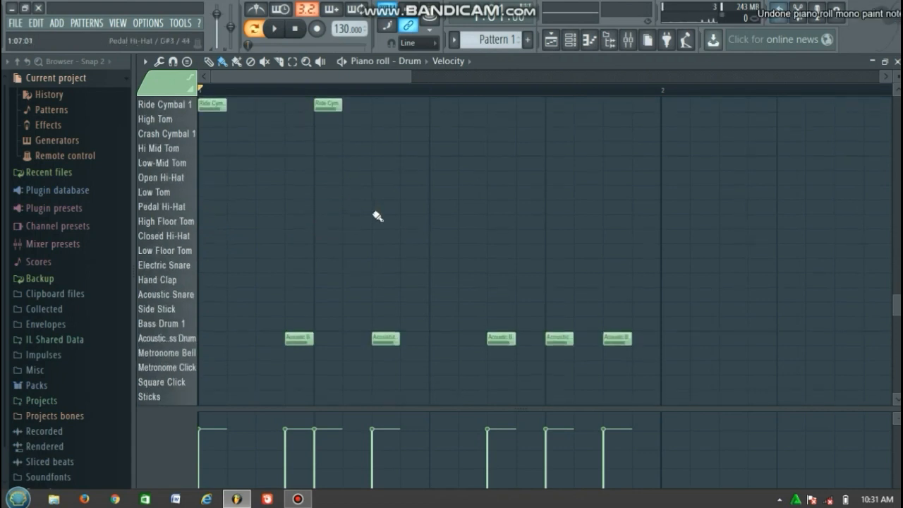
{"action": "key", "text": "ctrl+alt+z"}
{"action": "key", "text": "ctrl+alt+z"}
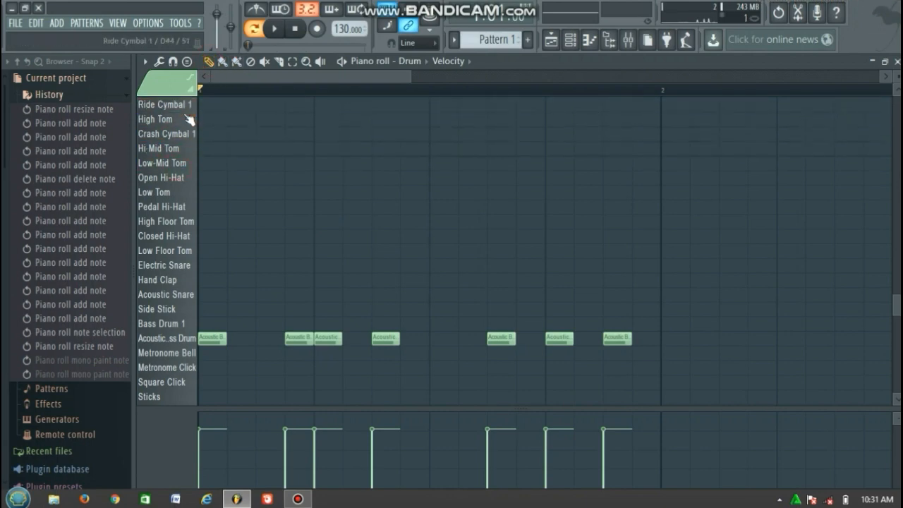
Draw one-step Ride Cymbal 1 notes on steps 1, 3 and 5 of bar 1 and play back the pattern
{"action": "scroll", "coordinate": [189, 120], "scroll_direction": "up", "scroll_amount": 3}
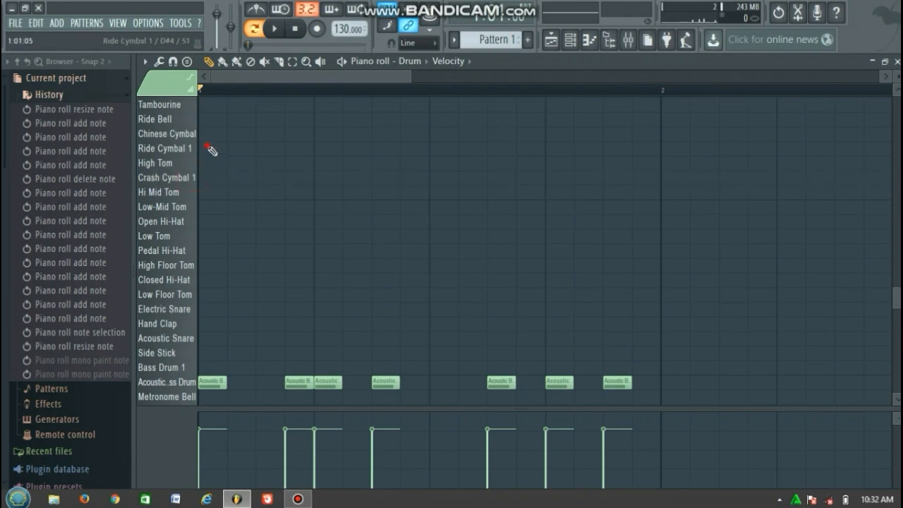
{"action": "left_click", "coordinate": [211, 148]}
{"action": "left_click", "coordinate": [257, 148]}
{"action": "right_click", "coordinate": [270, 151]}
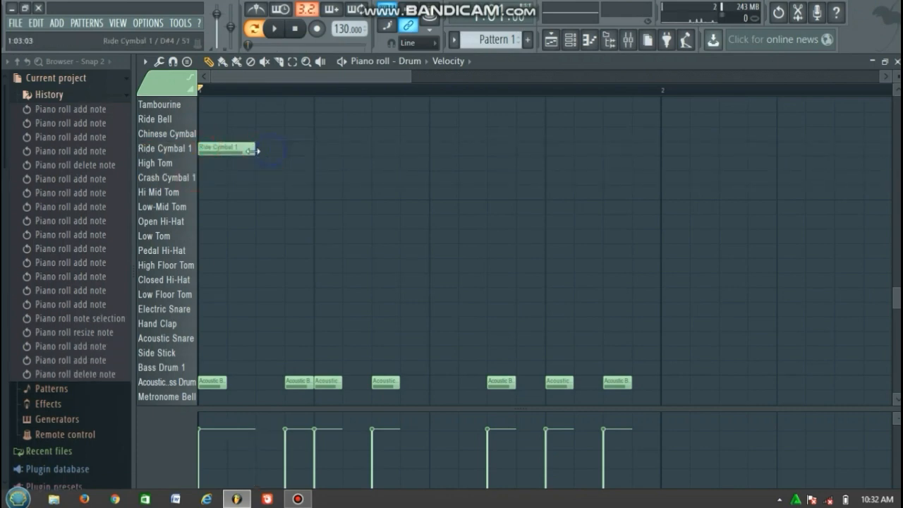
{"action": "left_click_drag", "start_coordinate": [253, 151], "coordinate": [225, 149]}
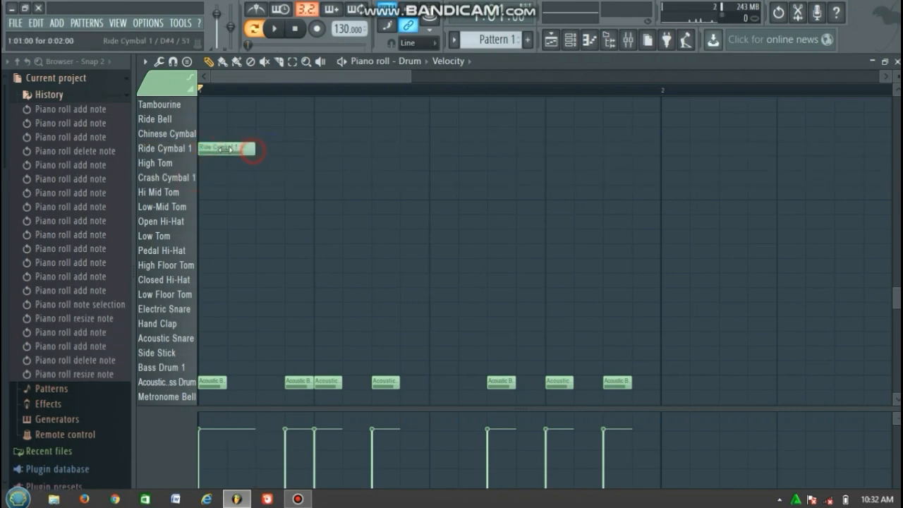
{"action": "left_click", "coordinate": [322, 147]}
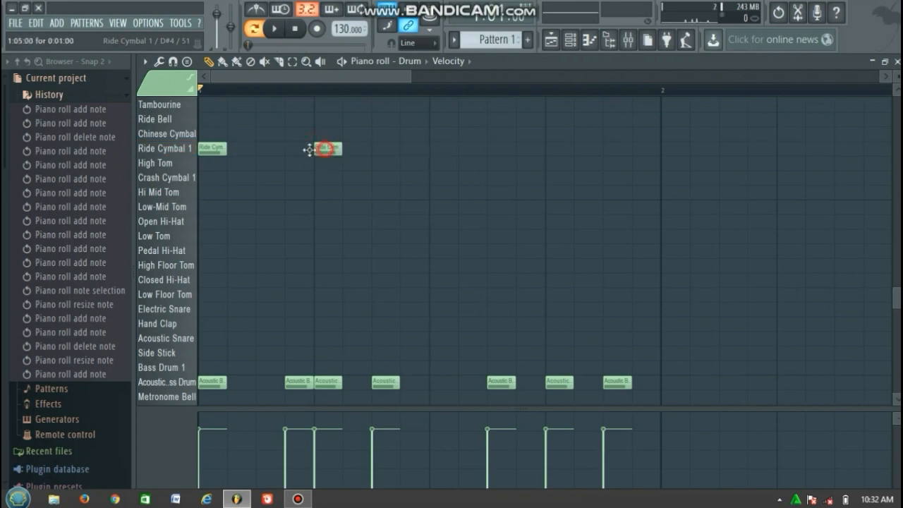
{"action": "left_click_drag", "start_coordinate": [315, 149], "coordinate": [256, 149]}
{"action": "left_click", "coordinate": [321, 149]}
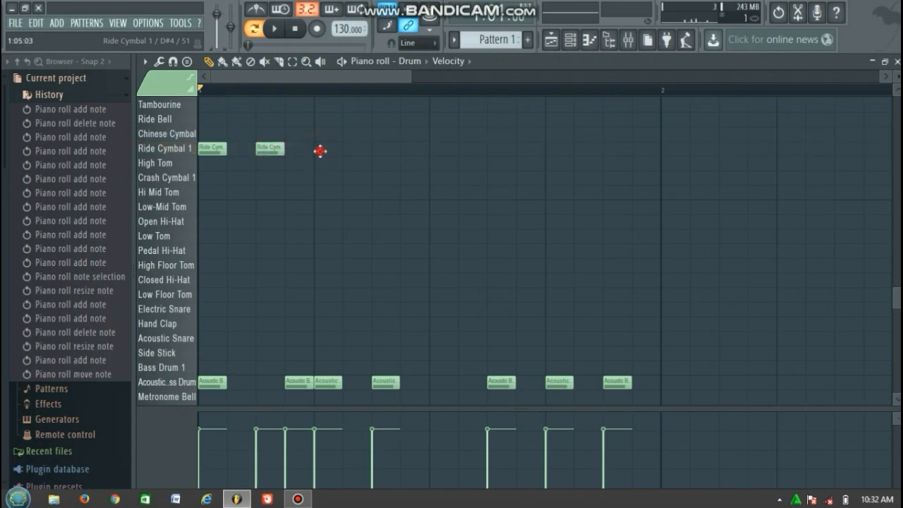
{"action": "left_click", "coordinate": [274, 31]}
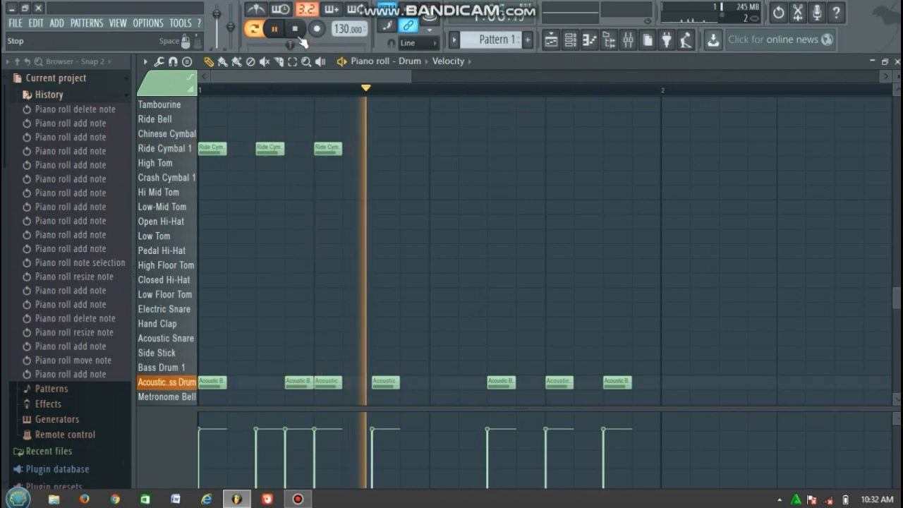
{"action": "left_click", "coordinate": [295, 30]}
Delete the Ride Cymbal 1 note on step 3, add ones on steps 9 and 13, and play back the pattern
{"action": "right_click", "coordinate": [271, 148]}
{"action": "left_click", "coordinate": [443, 147]}
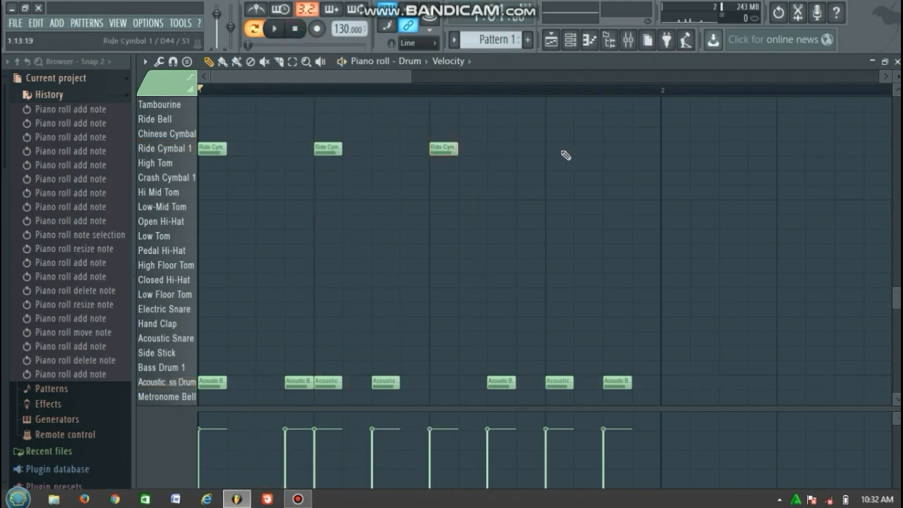
{"action": "left_click", "coordinate": [579, 148]}
{"action": "left_click_drag", "start_coordinate": [590, 149], "coordinate": [561, 150]}
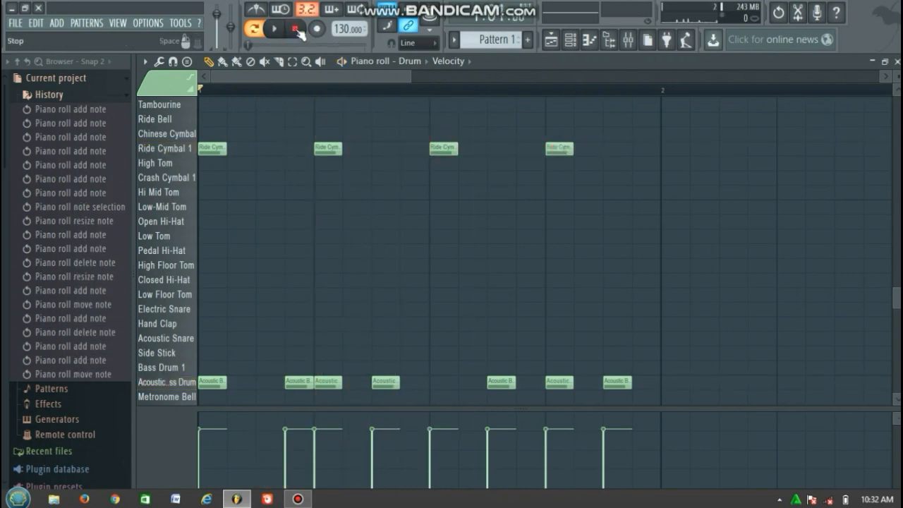
{"action": "left_click", "coordinate": [271, 31]}
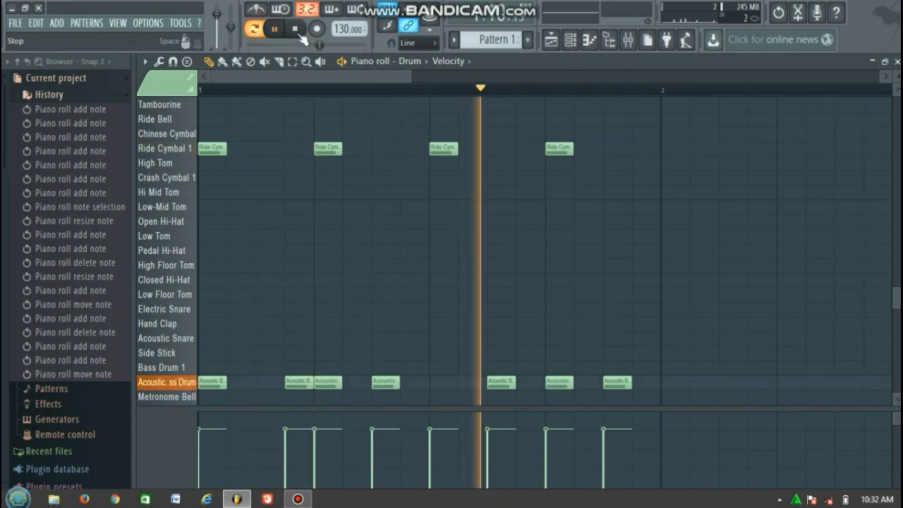
{"action": "left_click", "coordinate": [298, 34]}
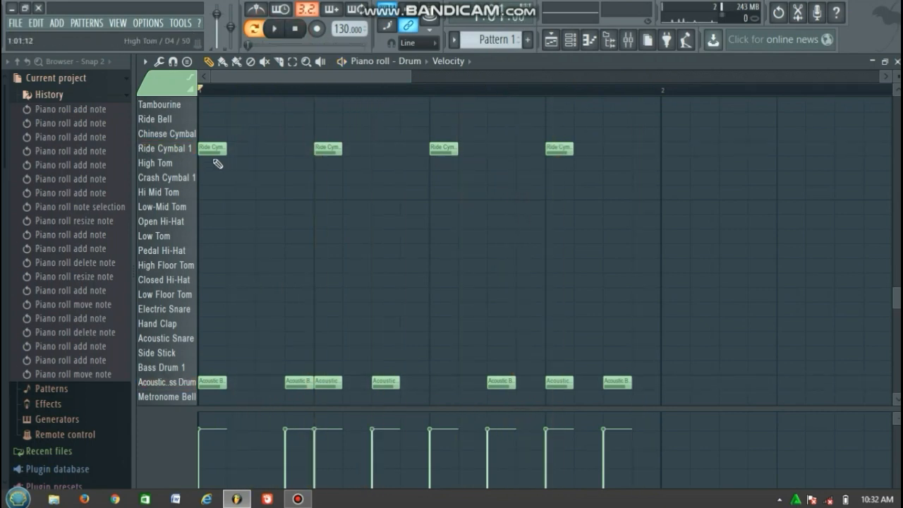
Audition the higher percussion sounds, place Long Guiro notes on steps 3, 7, 11 and 15 of bar 1, and play back the pattern
{"action": "left_click", "coordinate": [182, 121]}
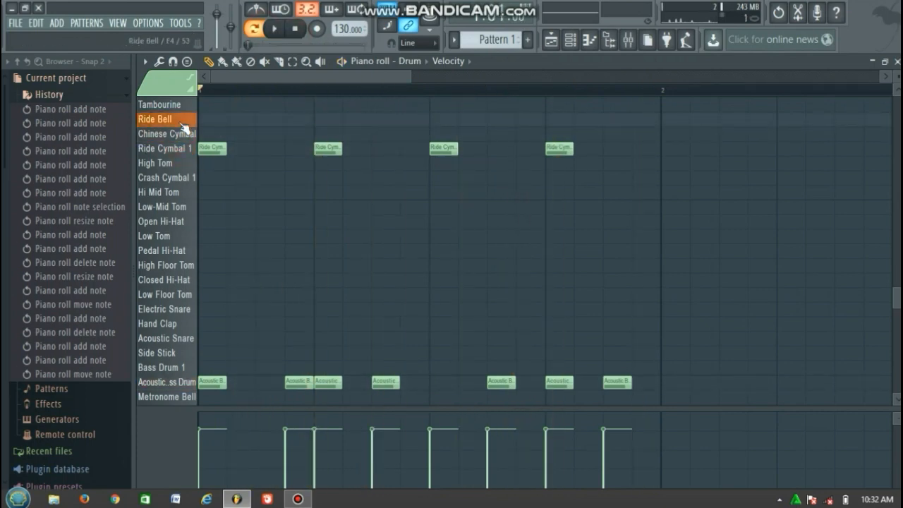
{"action": "scroll", "coordinate": [183, 127], "scroll_direction": "up", "scroll_amount": 3}
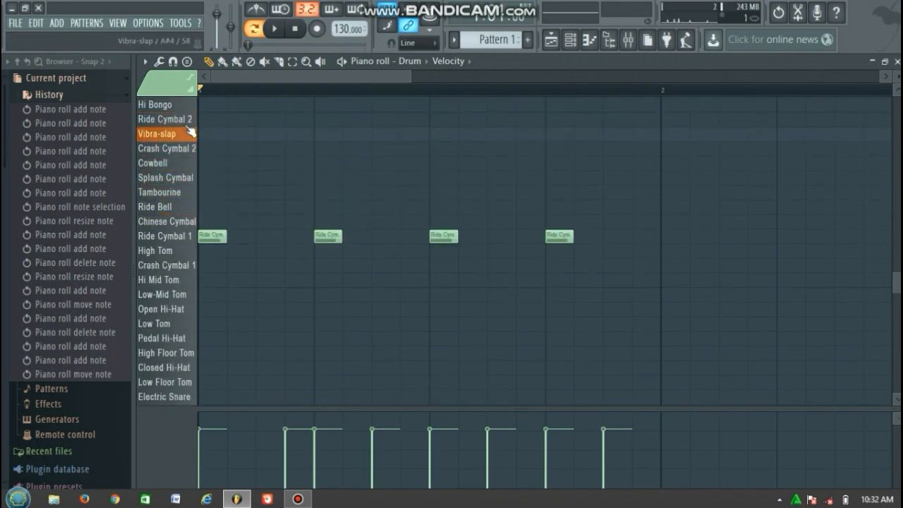
{"action": "scroll", "coordinate": [189, 131], "scroll_direction": "up", "scroll_amount": 3}
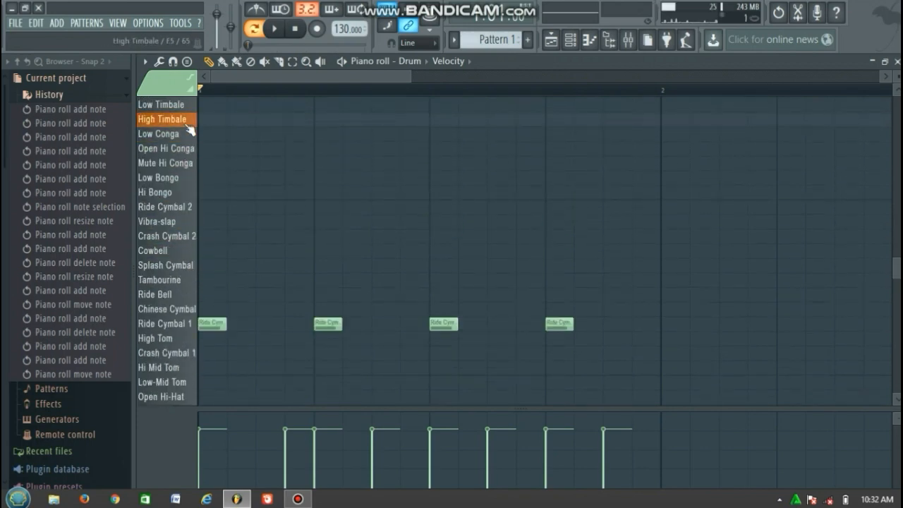
{"action": "scroll", "coordinate": [189, 132], "scroll_direction": "up", "scroll_amount": 4}
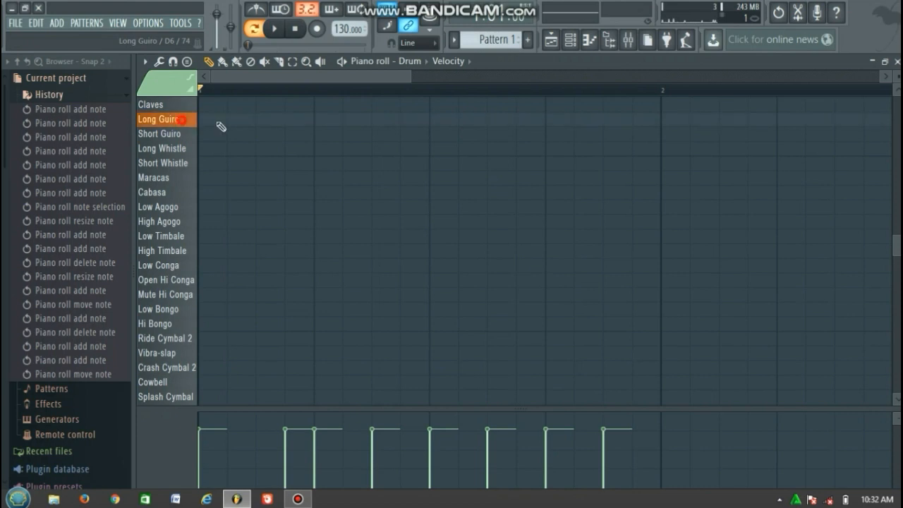
{"action": "left_click", "coordinate": [263, 119]}
{"action": "left_click", "coordinate": [378, 119]}
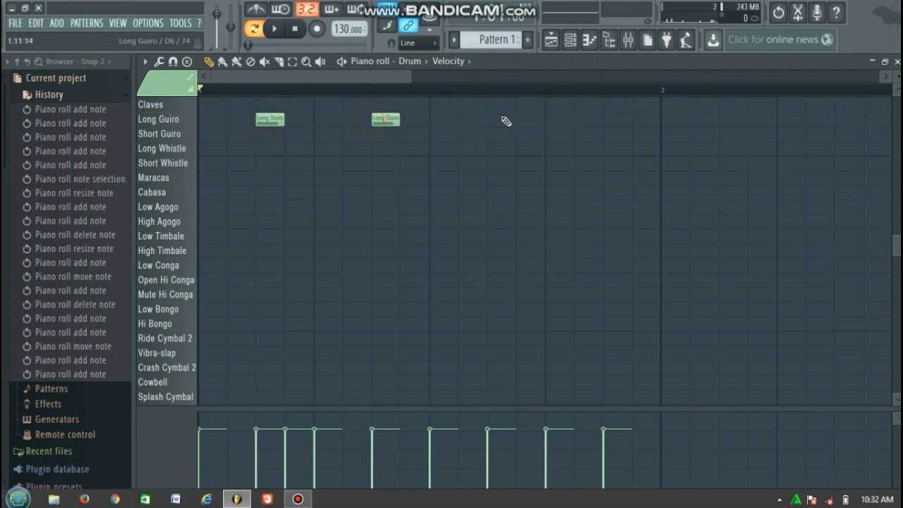
{"action": "left_click", "coordinate": [491, 120]}
{"action": "left_click", "coordinate": [615, 120]}
{"action": "scroll", "coordinate": [444, 121], "scroll_direction": "down", "scroll_amount": 3}
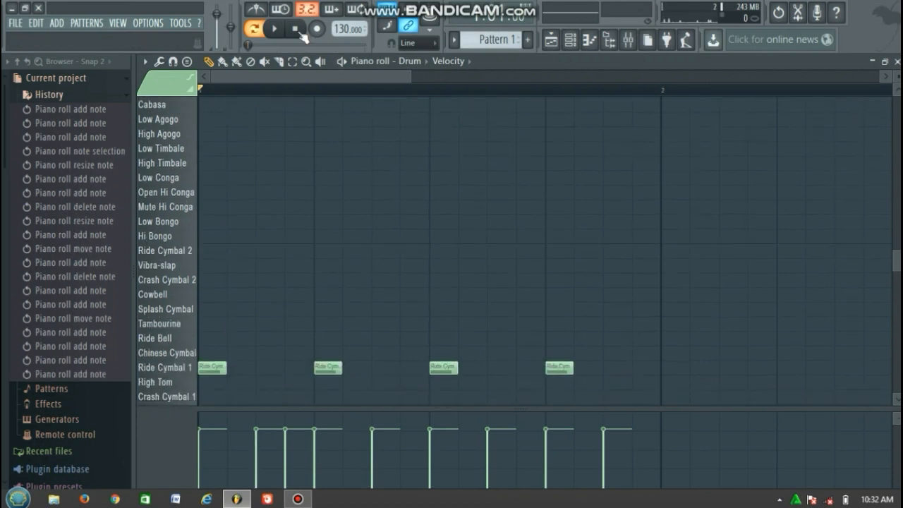
{"action": "left_click", "coordinate": [276, 32]}
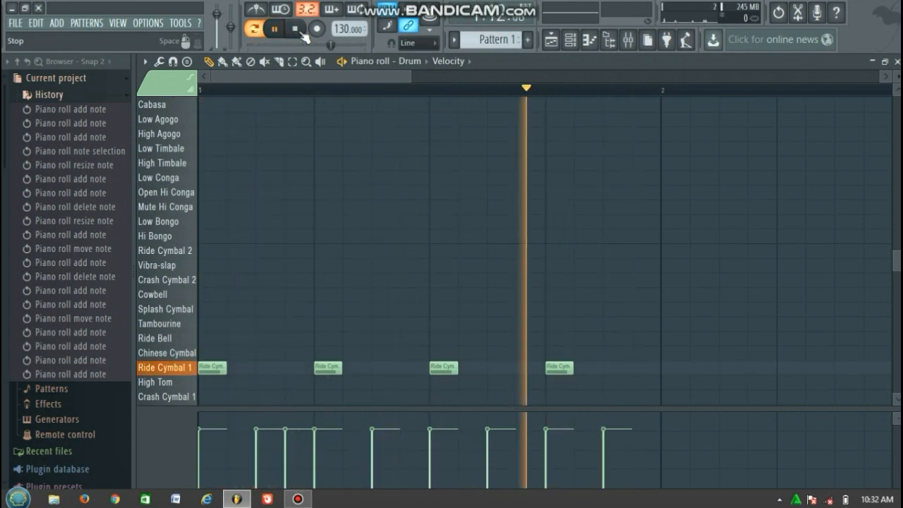
{"action": "key", "text": "space"}
Audition the percussion sounds above Long Guiro in the Drum piano roll, from the wood blocks through Castanets to Mute Triangle
{"action": "scroll", "coordinate": [212, 145], "scroll_direction": "up", "scroll_amount": 4}
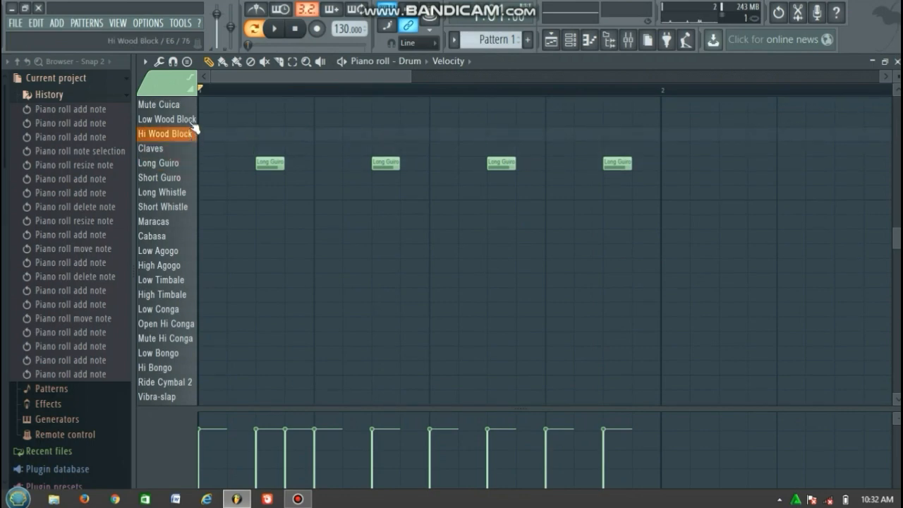
{"action": "left_click", "coordinate": [191, 111]}
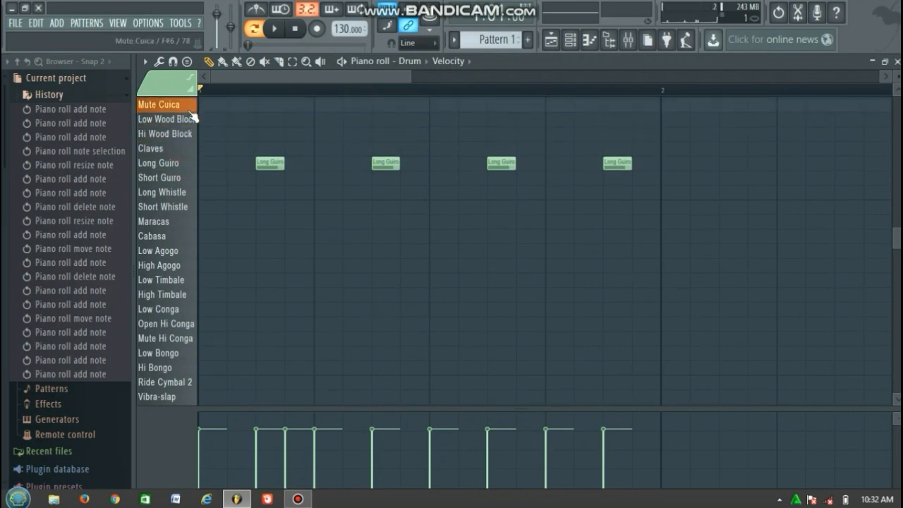
{"action": "scroll", "coordinate": [192, 115], "scroll_direction": "up", "scroll_amount": 3}
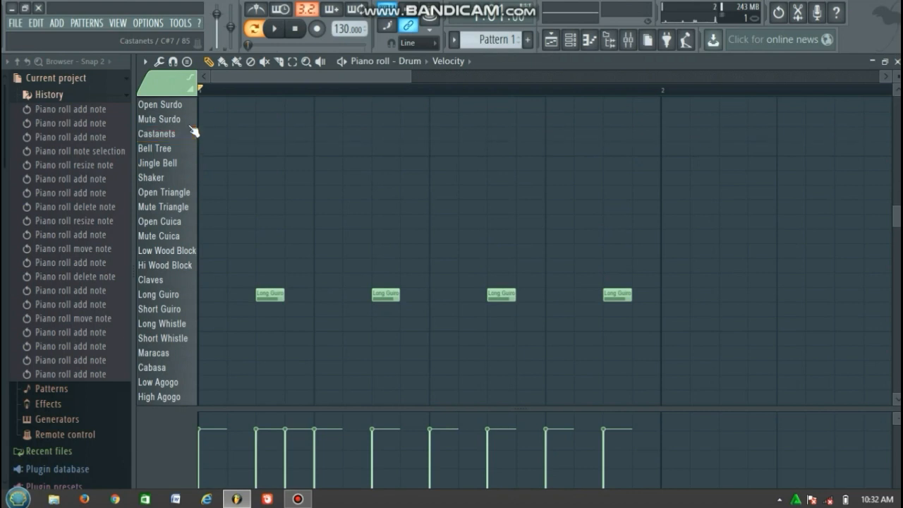
{"action": "left_click", "coordinate": [190, 137]}
{"action": "left_click", "coordinate": [189, 151]}
{"action": "left_click", "coordinate": [188, 166]}
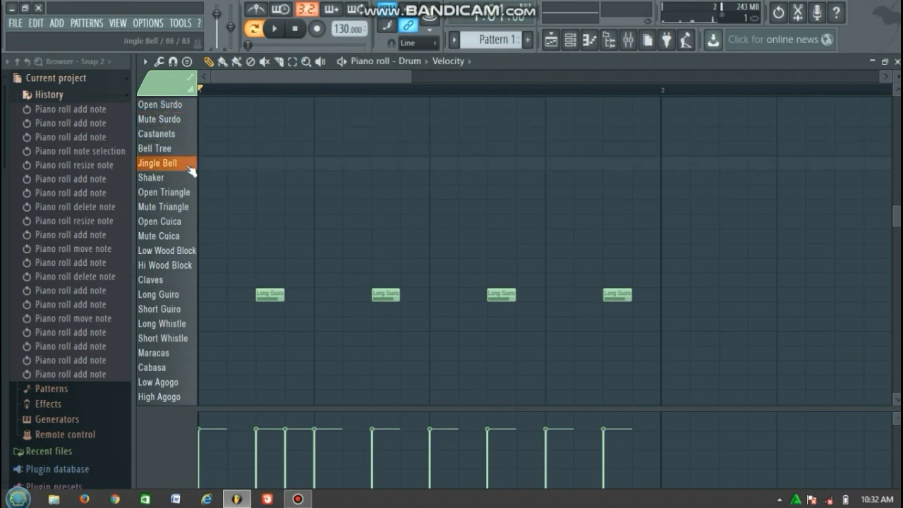
{"action": "left_click", "coordinate": [191, 178]}
{"action": "left_click", "coordinate": [189, 193]}
{"action": "left_click", "coordinate": [189, 206]}
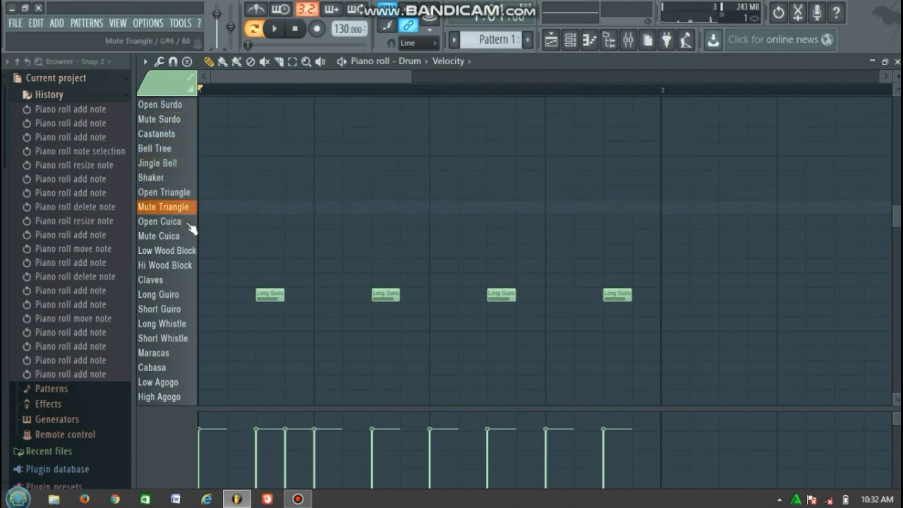
{"action": "left_click", "coordinate": [189, 208]}
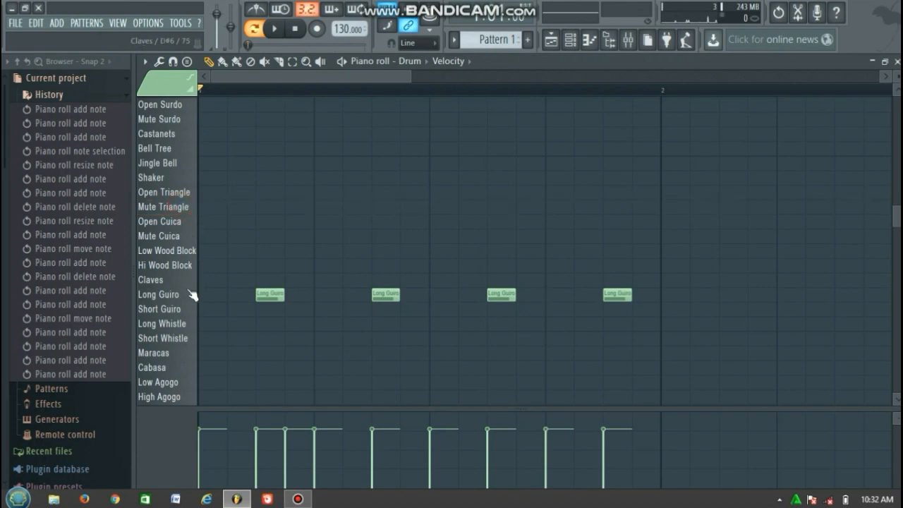
{"action": "left_click", "coordinate": [185, 207]}
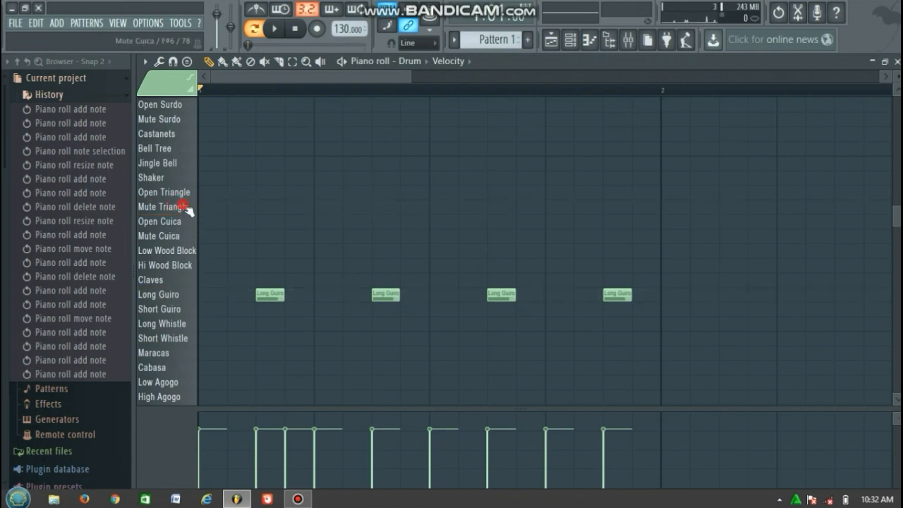
Replace the Long Guiro notes with Mute Triangle notes on steps 3, 7, 11 and 15 of bar 1 and play back the pattern
{"action": "left_click", "coordinate": [266, 211]}
{"action": "left_click", "coordinate": [404, 207]}
{"action": "right_click", "coordinate": [375, 295]}
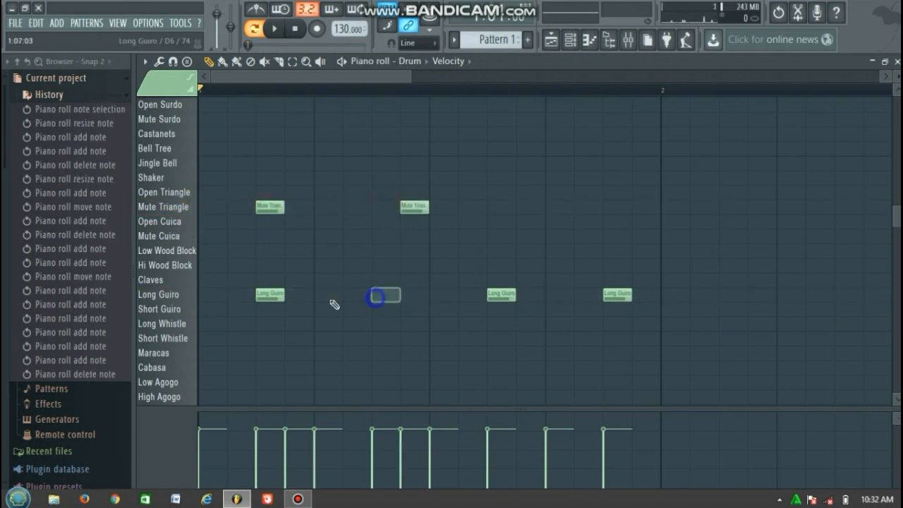
{"action": "right_click", "coordinate": [279, 295]}
{"action": "left_click_drag", "start_coordinate": [410, 207], "coordinate": [381, 206]}
{"action": "left_click", "coordinate": [492, 207]}
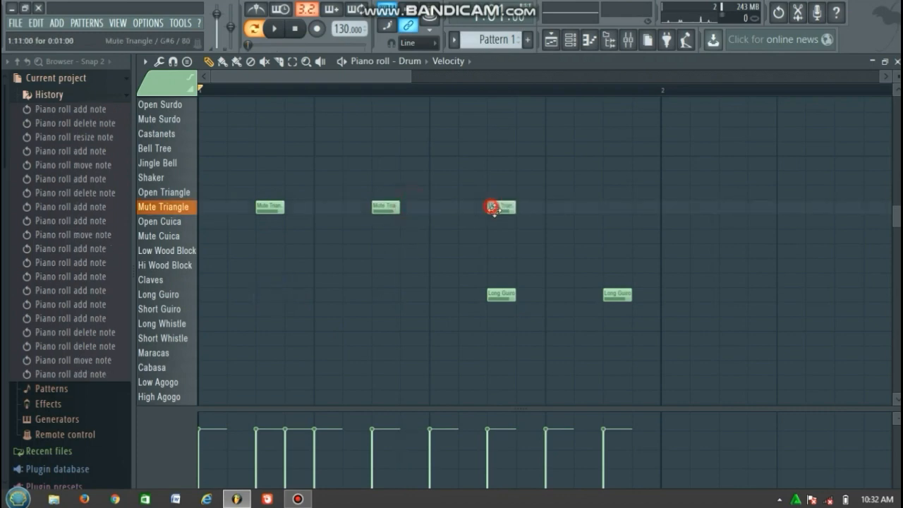
{"action": "left_click", "coordinate": [608, 208]}
{"action": "right_click", "coordinate": [615, 295]}
{"action": "right_click", "coordinate": [499, 295]}
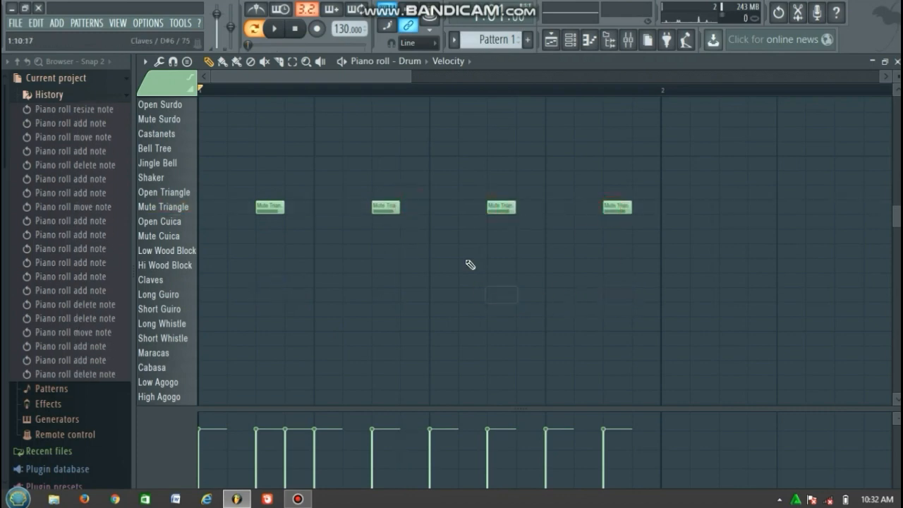
{"action": "left_click", "coordinate": [275, 31]}
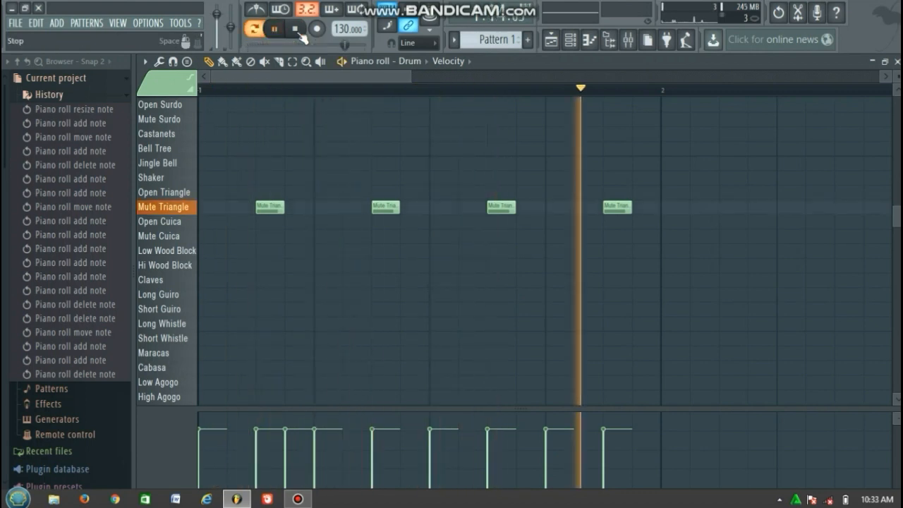
{"action": "left_click", "coordinate": [300, 34]}
Audition the unnamed high keys above Open Surdo, concentrating on the octave 8 and 9 notes around D9 and E9
{"action": "scroll", "coordinate": [200, 185], "scroll_direction": "up", "scroll_amount": 3}
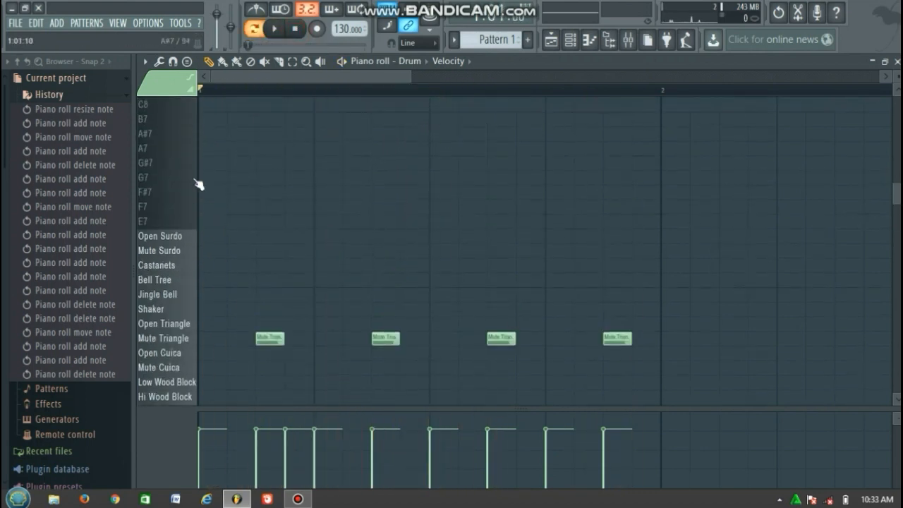
{"action": "scroll", "coordinate": [195, 268], "scroll_direction": "up", "scroll_amount": 5}
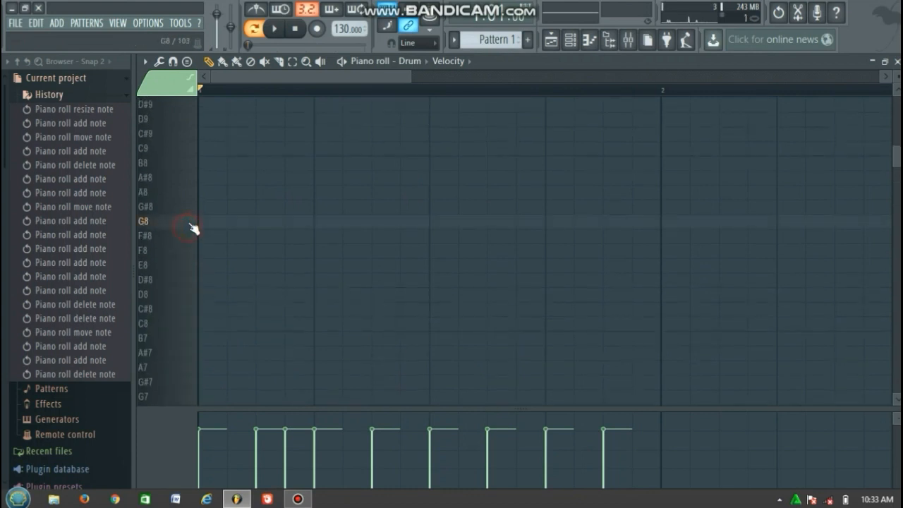
{"action": "scroll", "coordinate": [192, 144], "scroll_direction": "up", "scroll_amount": 1}
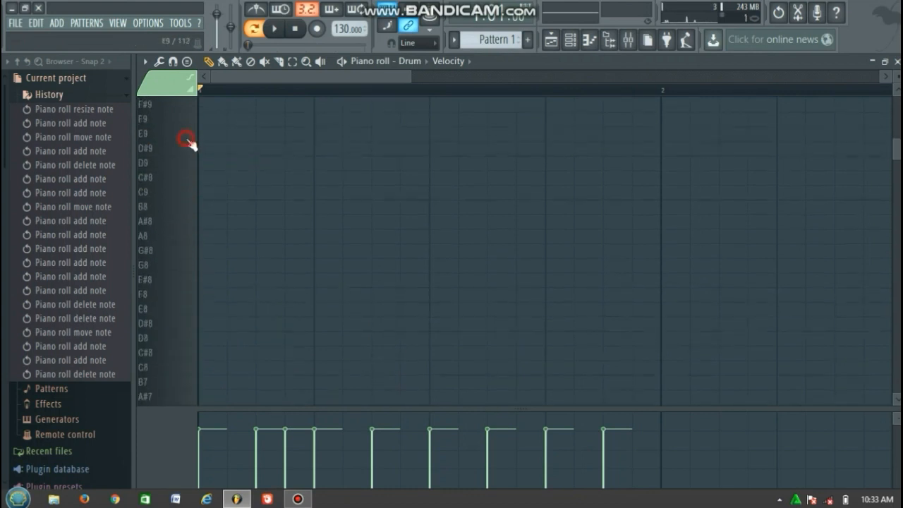
{"action": "left_click", "coordinate": [191, 162]}
{"action": "left_click", "coordinate": [190, 147]}
{"action": "left_click", "coordinate": [189, 134]}
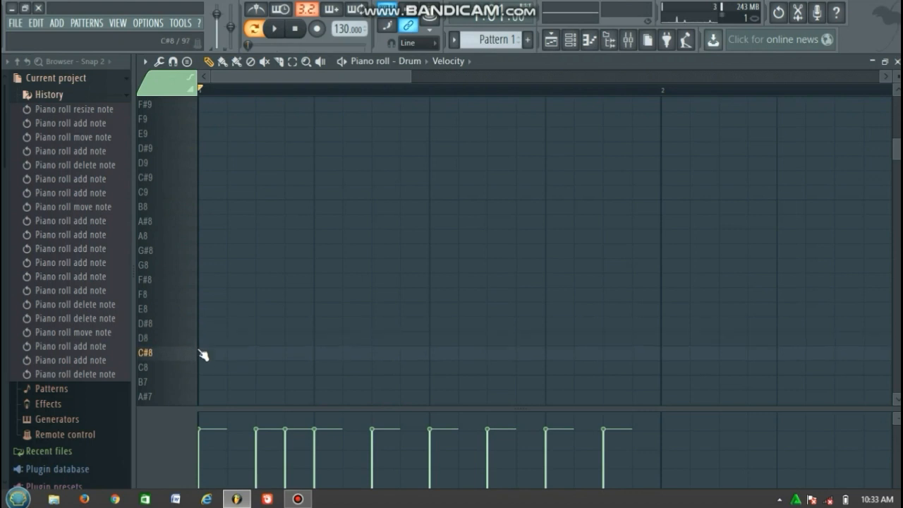
{"action": "left_click", "coordinate": [191, 197]}
{"action": "left_click", "coordinate": [194, 233]}
{"action": "left_click", "coordinate": [189, 148]}
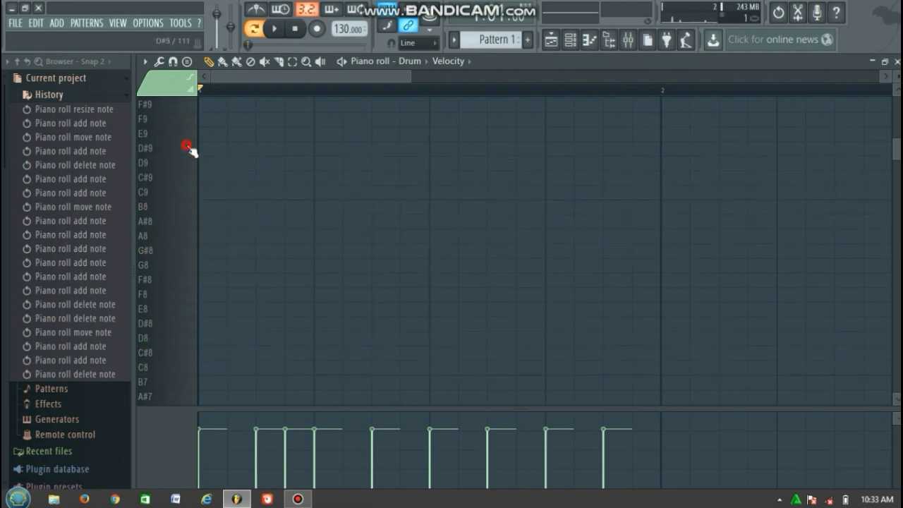
{"action": "scroll", "coordinate": [192, 140], "scroll_direction": "up", "scroll_amount": 2}
{"action": "left_click", "coordinate": [182, 138]}
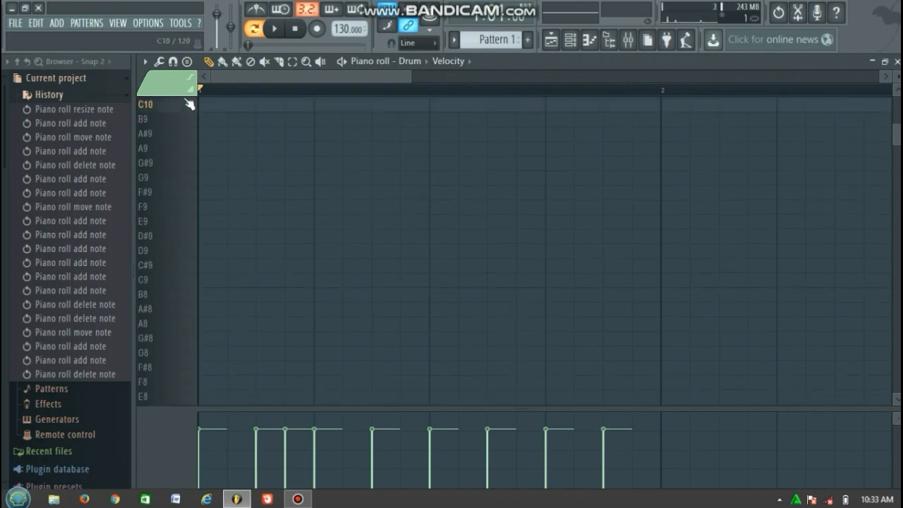
{"action": "scroll", "coordinate": [190, 105], "scroll_direction": "up", "scroll_amount": 1}
{"action": "left_click", "coordinate": [185, 275]}
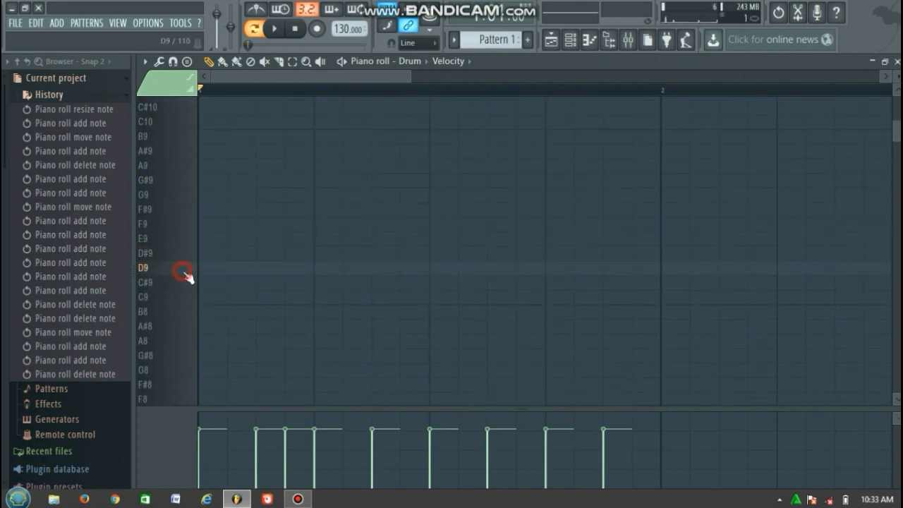
{"action": "left_click", "coordinate": [187, 256]}
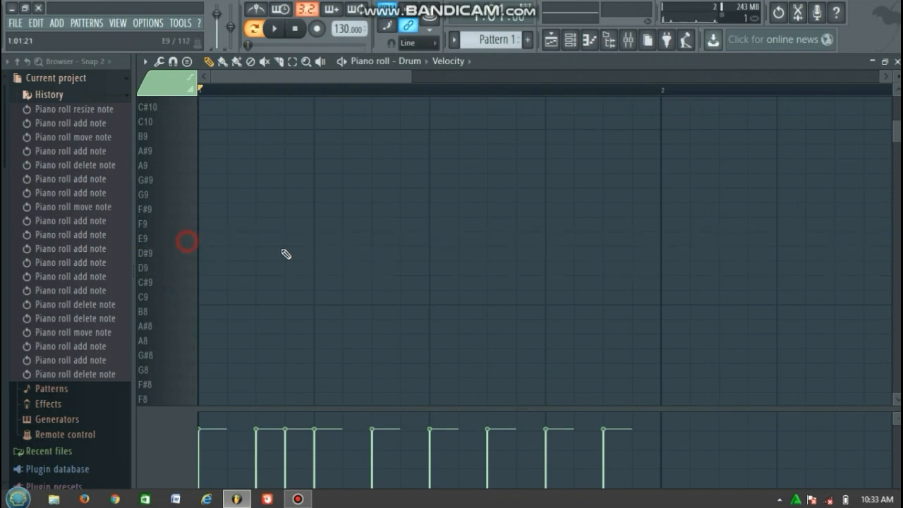
Place one-step E9 notes on steps 5 and 13 of bar 1 and play back the pattern
{"action": "left_click", "coordinate": [331, 235]}
{"action": "left_click_drag", "start_coordinate": [338, 238], "coordinate": [310, 237]}
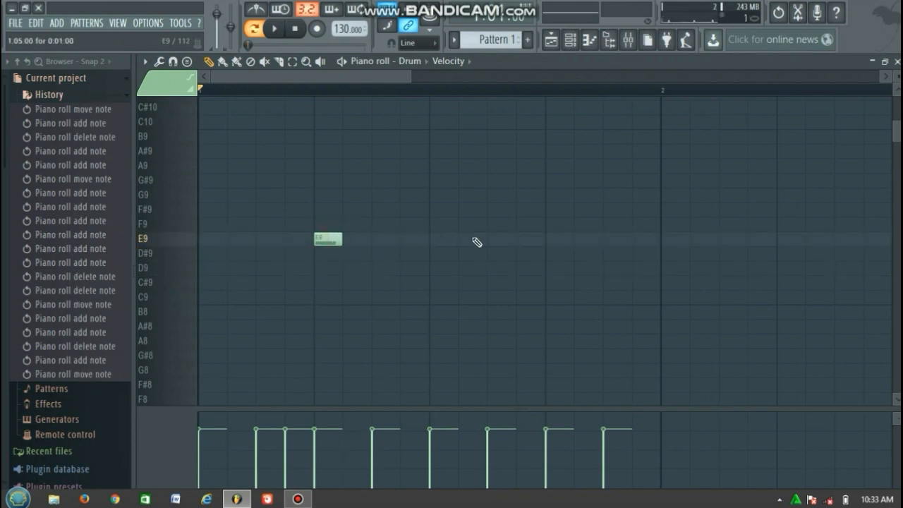
{"action": "left_click", "coordinate": [549, 238]}
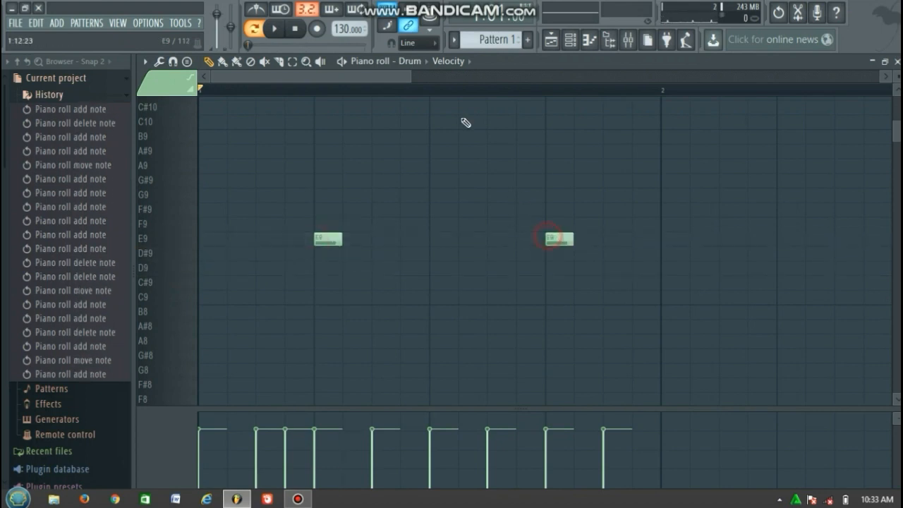
{"action": "left_click", "coordinate": [275, 29]}
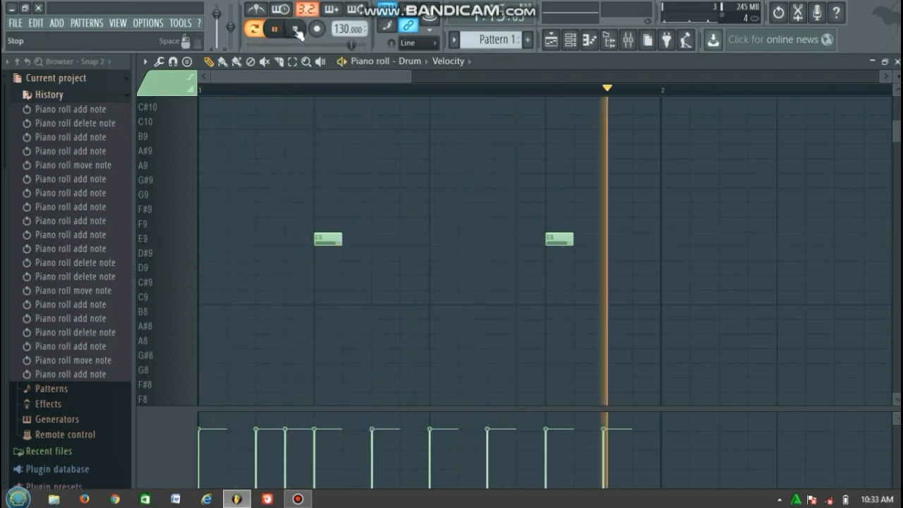
{"action": "left_click", "coordinate": [296, 29]}
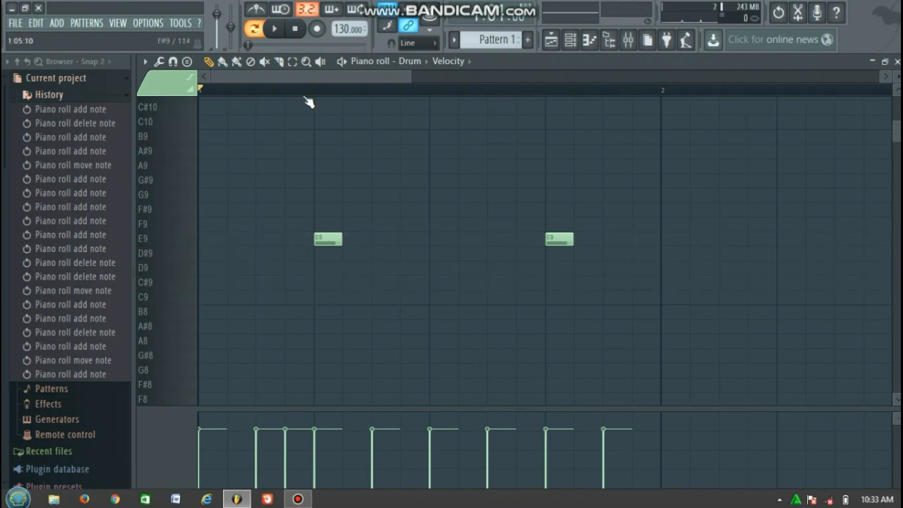
Select both E9 notes, move them down to C#9, and play back the pattern
{"action": "left_click", "coordinate": [291, 61]}
{"action": "mouse_move", "coordinate": [592, 220]}
{"action": "left_mouse_down"}
{"action": "mouse_move", "coordinate": [310, 267]}
{"action": "mouse_move", "coordinate": [327, 258]}
{"action": "mouse_move", "coordinate": [327, 269]}
{"action": "left_mouse_up"}
{"action": "left_click", "coordinate": [222, 62]}
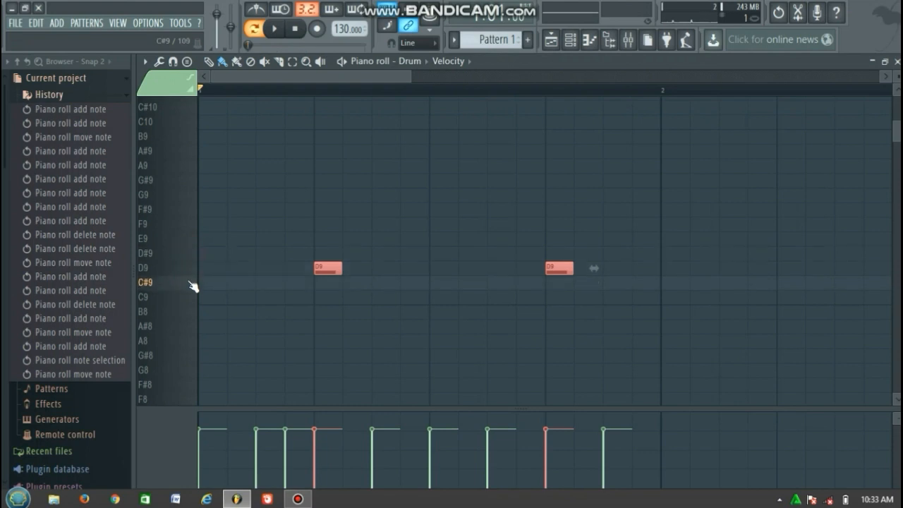
{"action": "left_click_drag", "start_coordinate": [321, 269], "coordinate": [321, 284]}
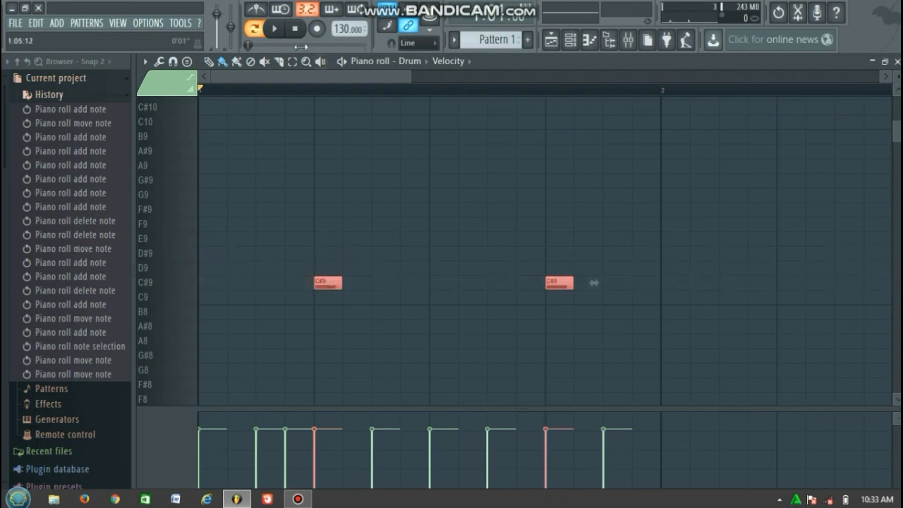
{"action": "left_click", "coordinate": [209, 61]}
{"action": "left_click", "coordinate": [280, 29]}
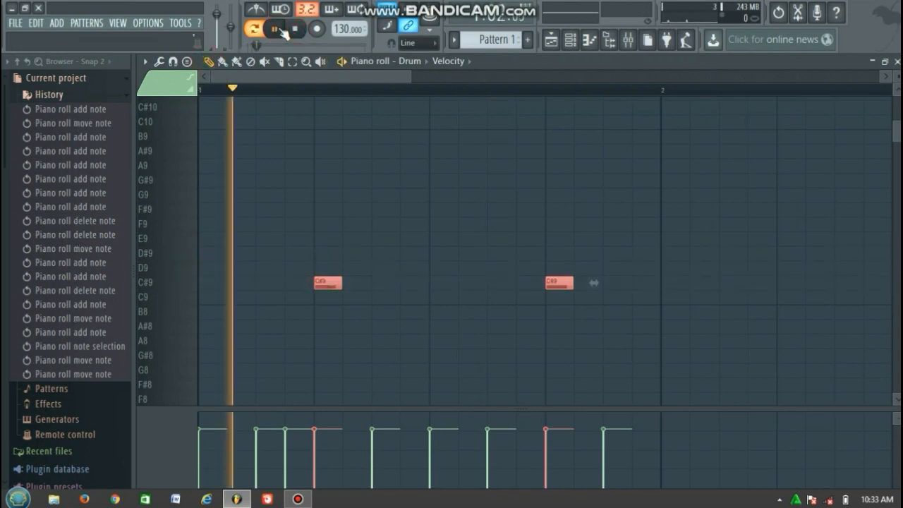
{"action": "left_click", "coordinate": [296, 29]}
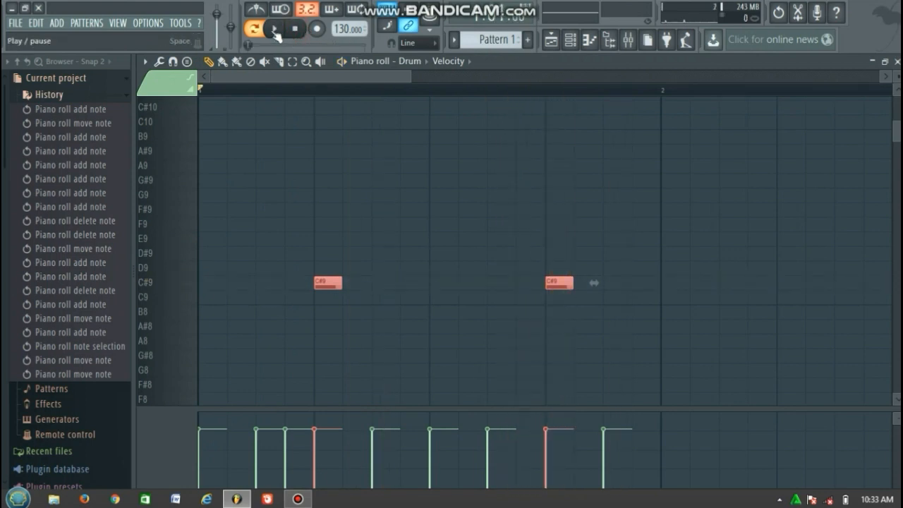
{"action": "key", "text": "space"}
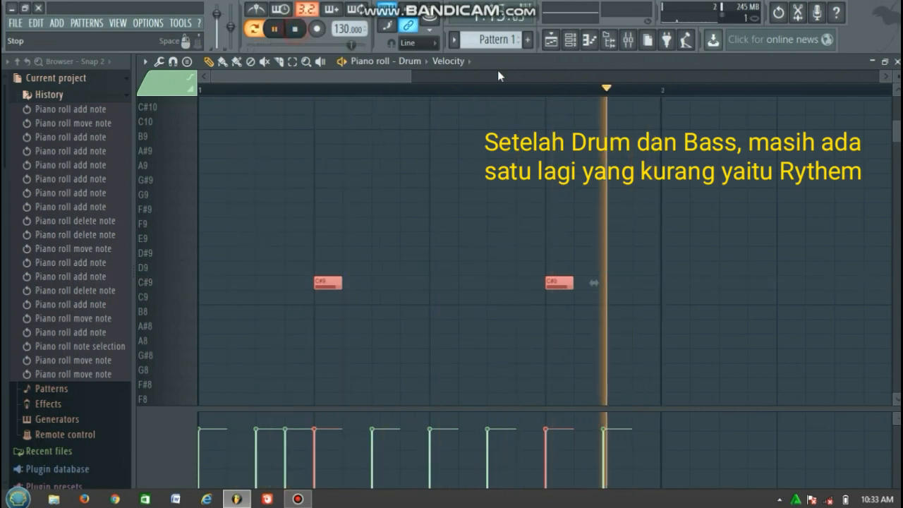
{"action": "key", "text": "space"}
Replace the Rythem channel's sampler with MIDI Out, set to MIDI channel 12 with the Acoustic Grand Piano patch
{"action": "left_click", "coordinate": [569, 43]}
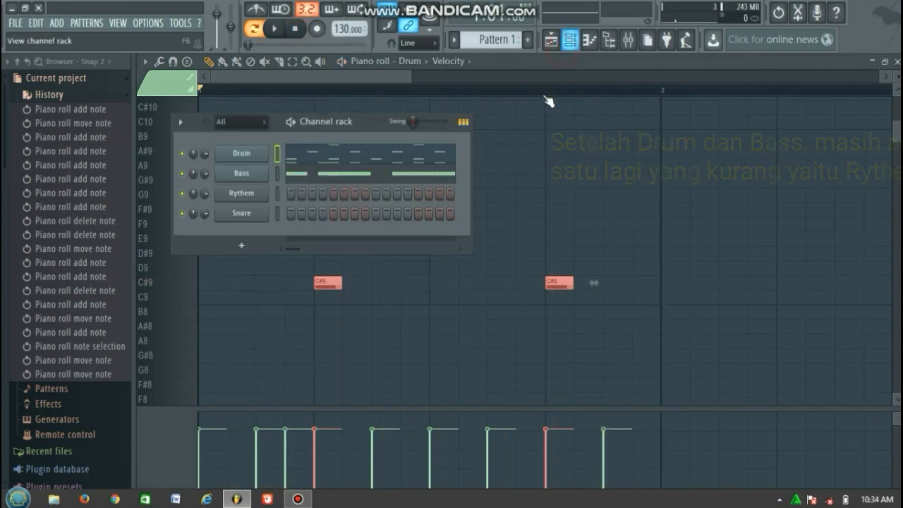
{"action": "right_click", "coordinate": [247, 199]}
{"action": "mouse_move", "coordinate": [313, 268]}
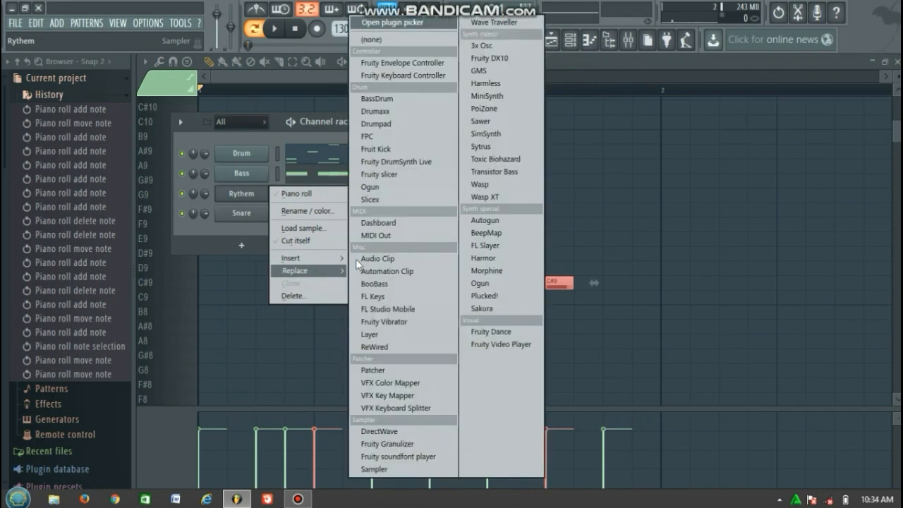
{"action": "left_click", "coordinate": [403, 236]}
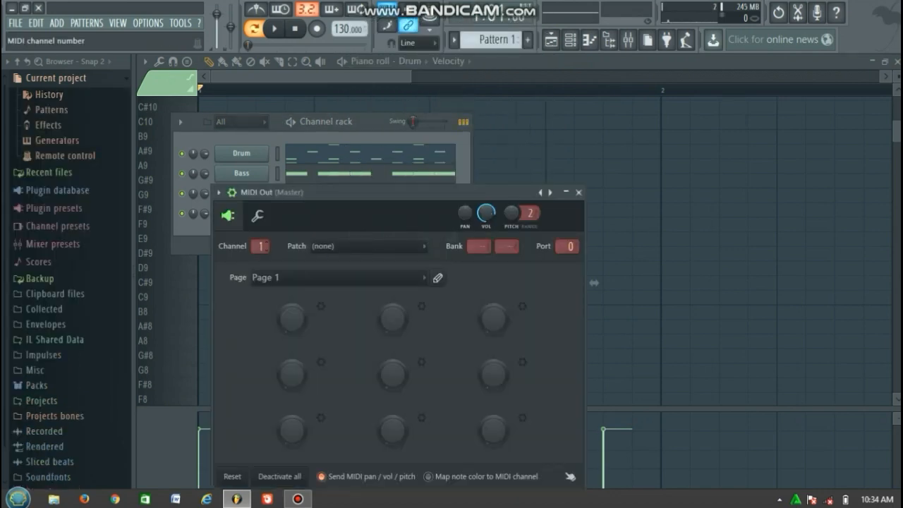
{"action": "left_click", "coordinate": [375, 247]}
{"action": "left_click", "coordinate": [402, 80]}
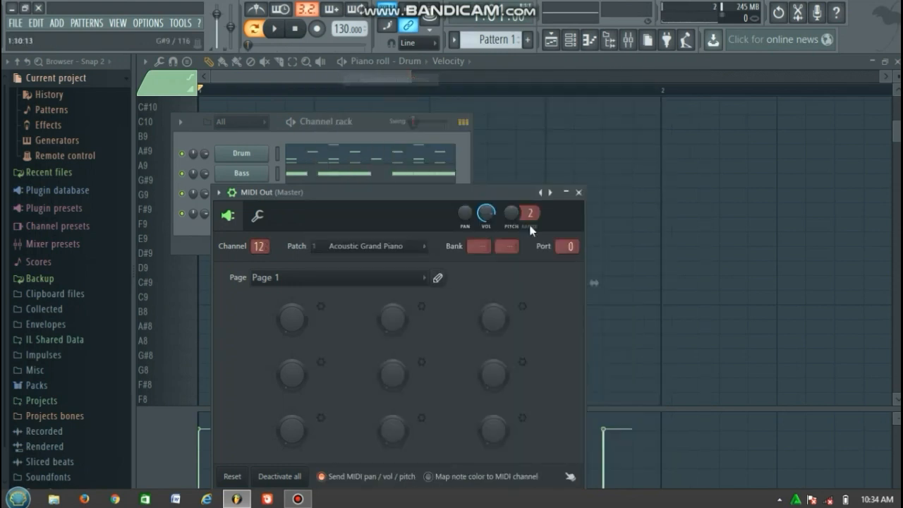
{"action": "left_click", "coordinate": [579, 192]}
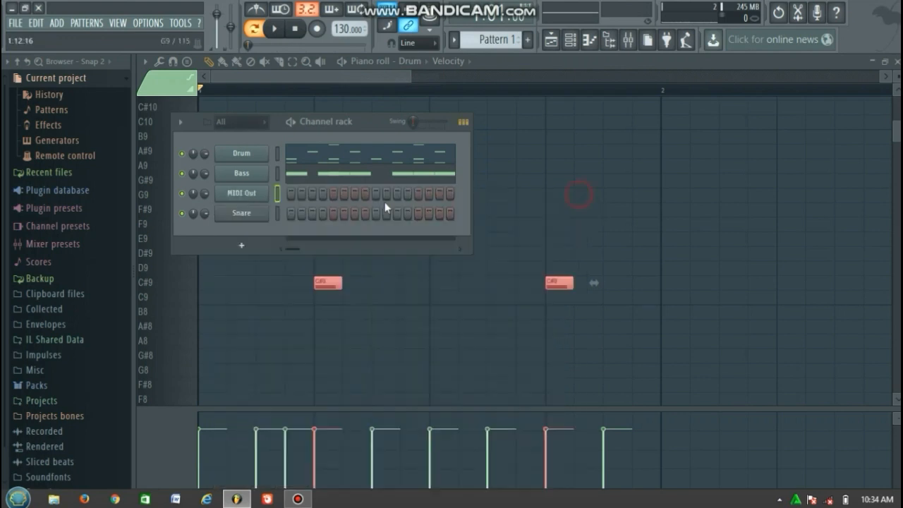
Rename the new MIDI Out piano channel to Rythem
{"action": "right_click", "coordinate": [252, 198]}
{"action": "left_click", "coordinate": [290, 210]}
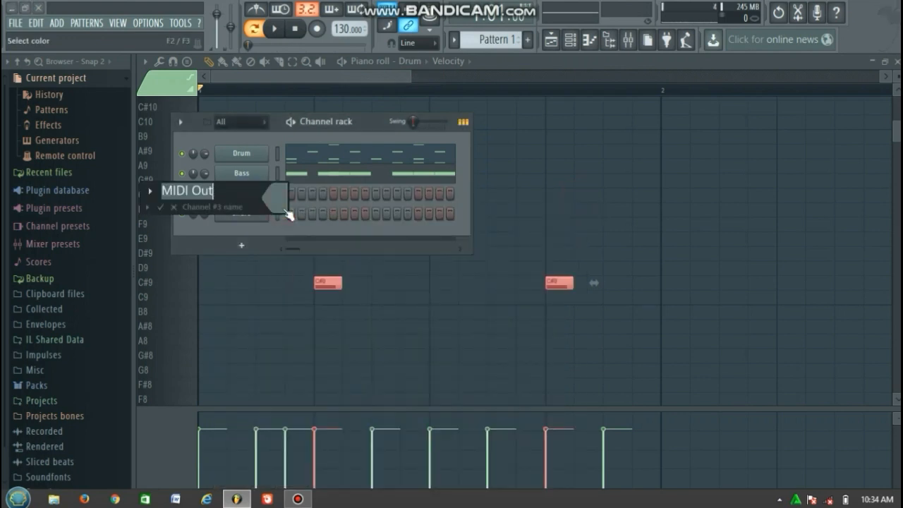
{"action": "type", "text": "Rythem"}
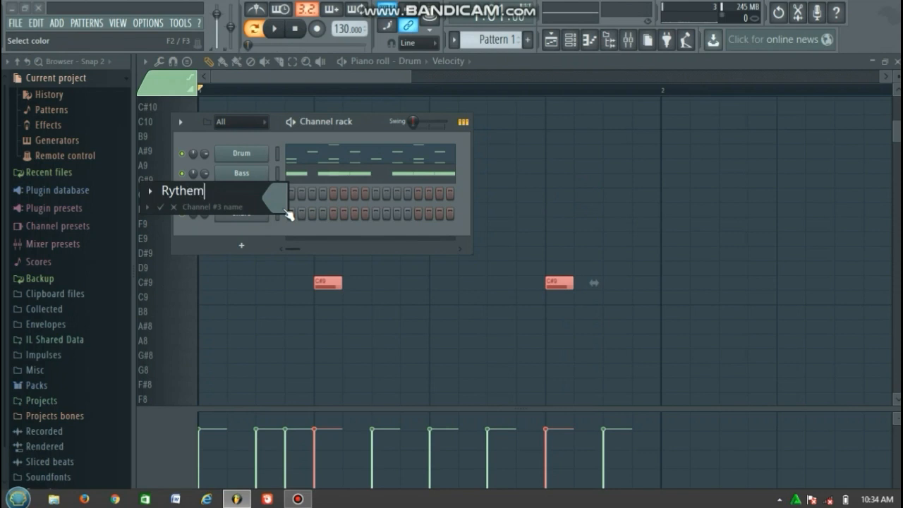
{"action": "key", "text": "Return"}
Open the Rythem channel's piano roll and audition its keys around G5 and C5
{"action": "right_click", "coordinate": [267, 193]}
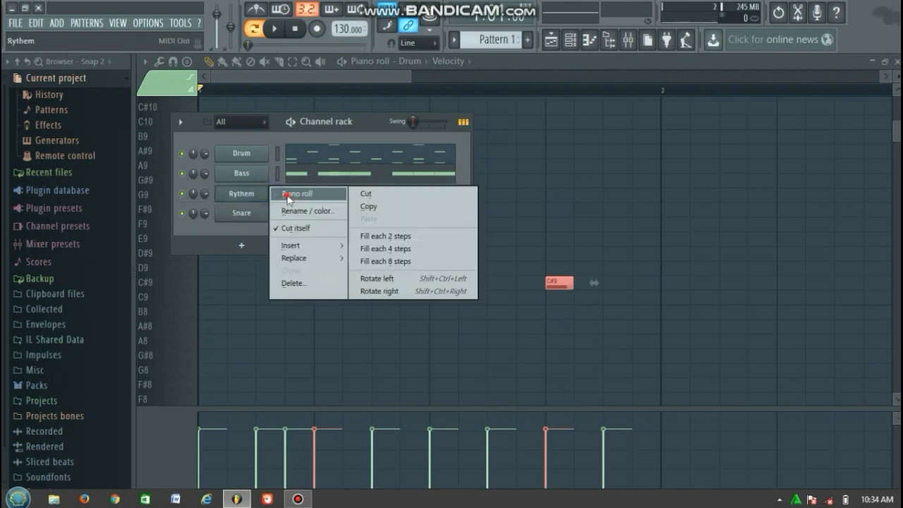
{"action": "left_click", "coordinate": [291, 194]}
{"action": "left_click_drag", "start_coordinate": [162, 146], "coordinate": [167, 187]}
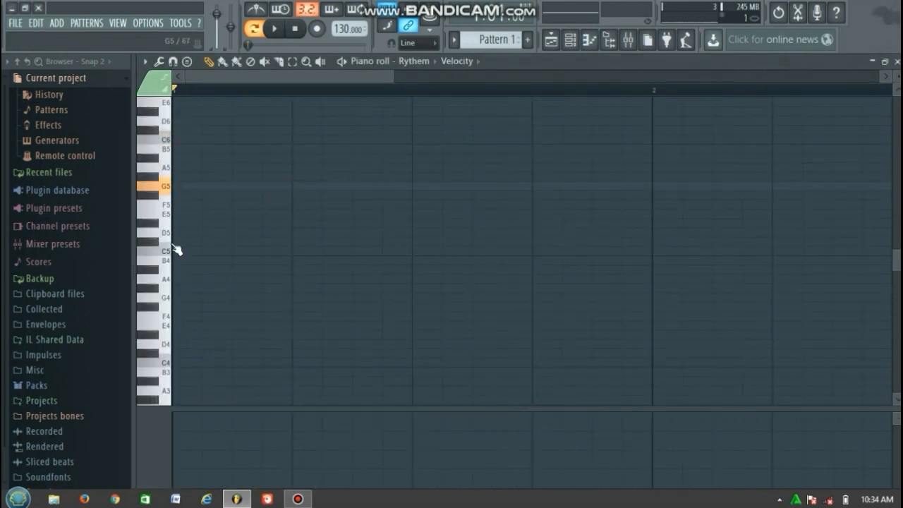
{"action": "left_click", "coordinate": [170, 252]}
{"action": "left_click", "coordinate": [168, 251]}
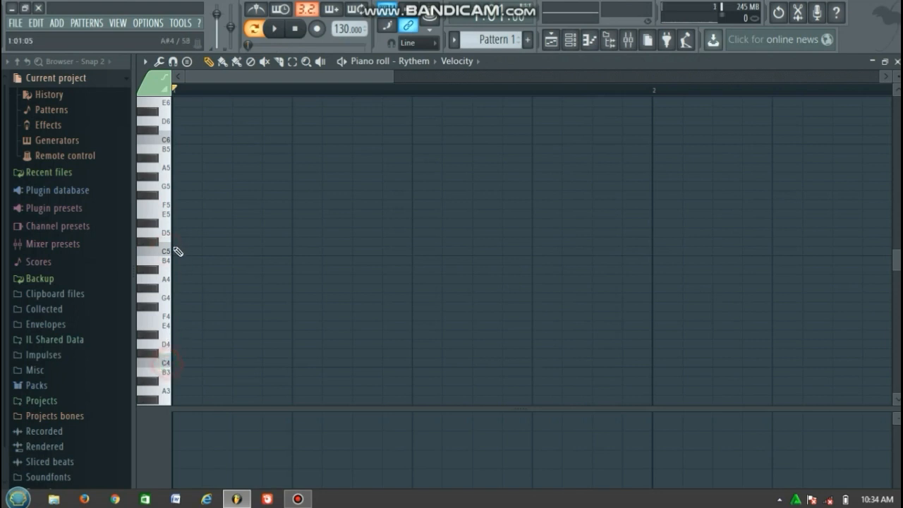
Build a one-step C major chord with the notes C5, E5 and G5 on step 3 of bar 1
{"action": "left_click_drag", "start_coordinate": [181, 253], "coordinate": [270, 244]}
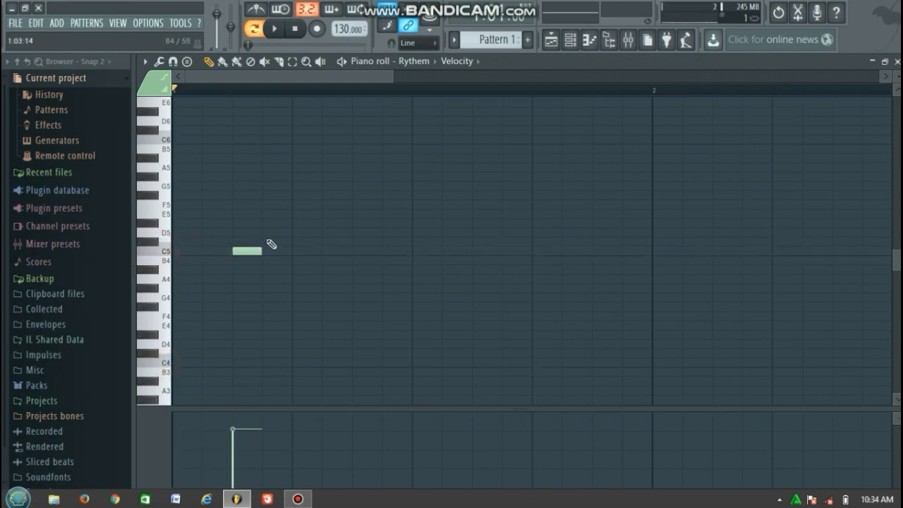
{"action": "left_click", "coordinate": [366, 244]}
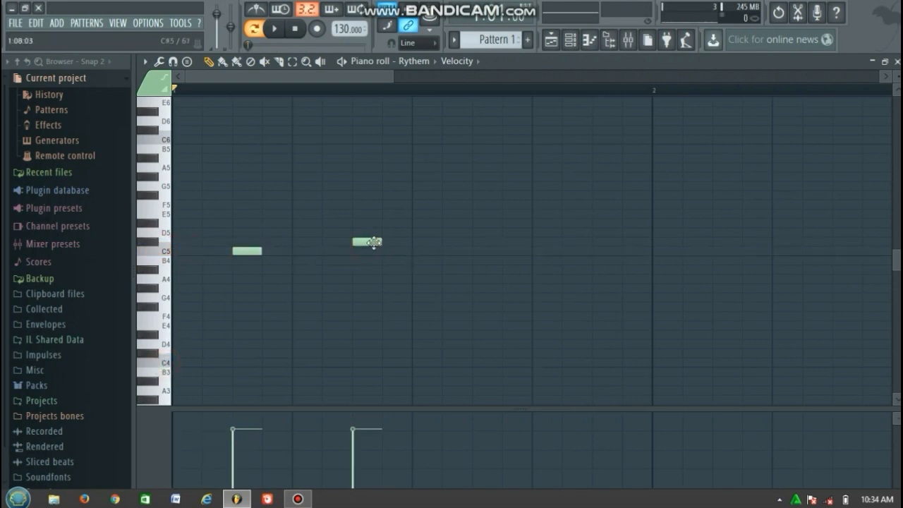
{"action": "left_click_drag", "start_coordinate": [374, 242], "coordinate": [367, 254]}
{"action": "left_click_drag", "start_coordinate": [250, 231], "coordinate": [243, 214]}
{"action": "left_click", "coordinate": [162, 244]}
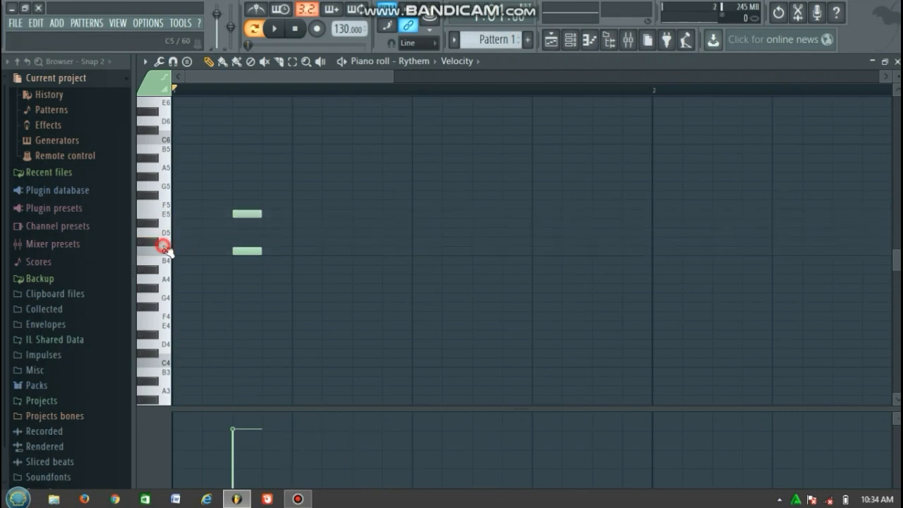
{"action": "left_click", "coordinate": [165, 186]}
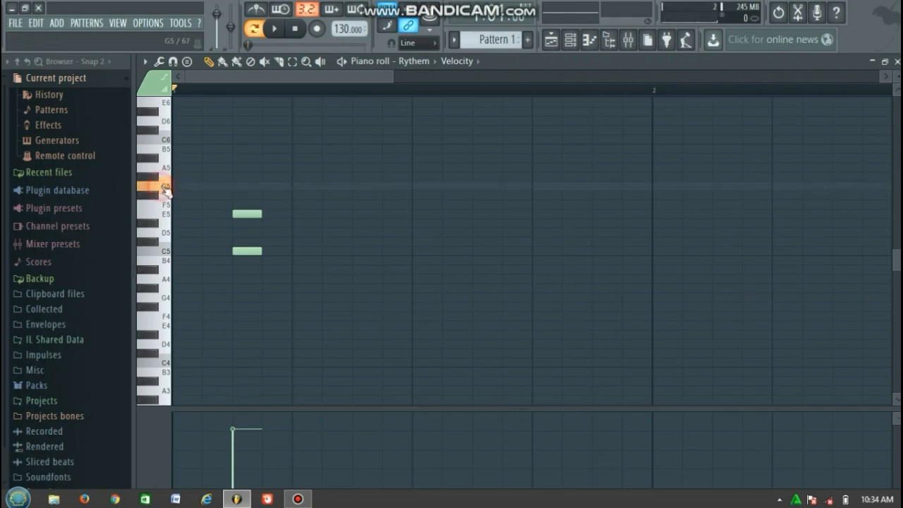
{"action": "left_click", "coordinate": [240, 186]}
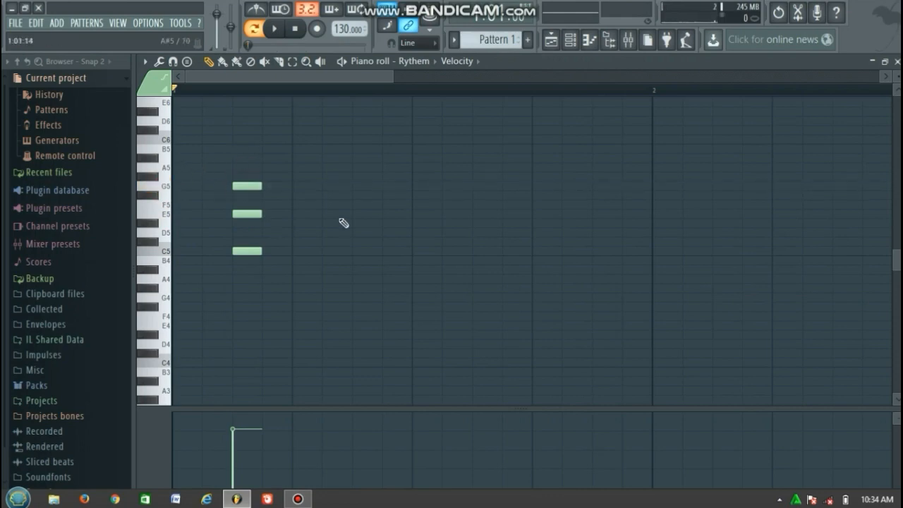
Repeat the one-step C5, E5, G5 chord on steps 7, 11 and 15 of bar 1
{"action": "left_click", "coordinate": [359, 249]}
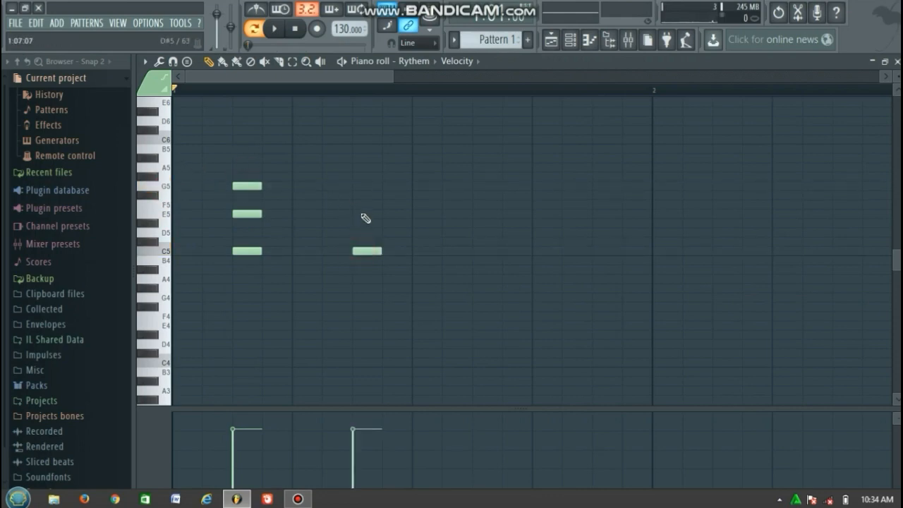
{"action": "left_click", "coordinate": [364, 187]}
{"action": "left_click", "coordinate": [509, 186]}
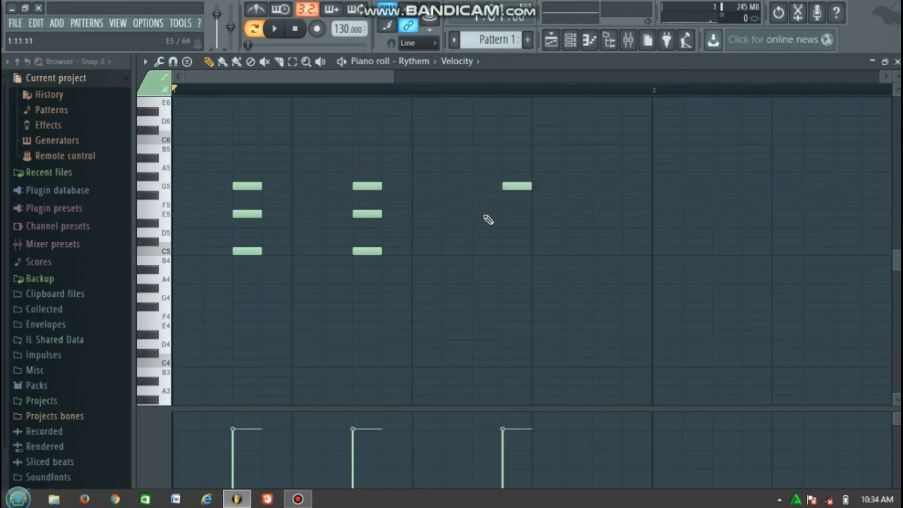
{"action": "left_click_drag", "start_coordinate": [505, 185], "coordinate": [475, 186]}
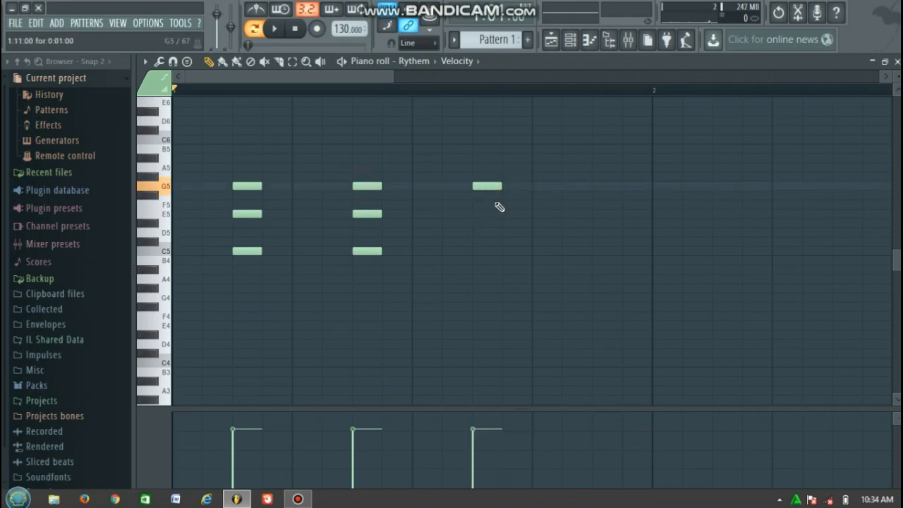
{"action": "left_click", "coordinate": [486, 251]}
{"action": "left_click", "coordinate": [597, 251]}
{"action": "left_click", "coordinate": [596, 213]}
{"action": "left_click", "coordinate": [596, 186]}
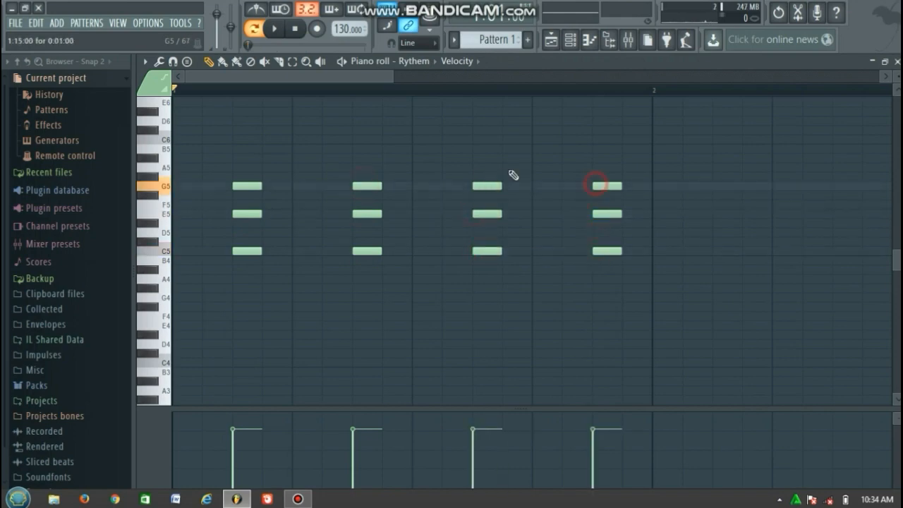
Play back the pattern twice to hear the piano chords with the drums and bass
{"action": "left_click", "coordinate": [275, 28]}
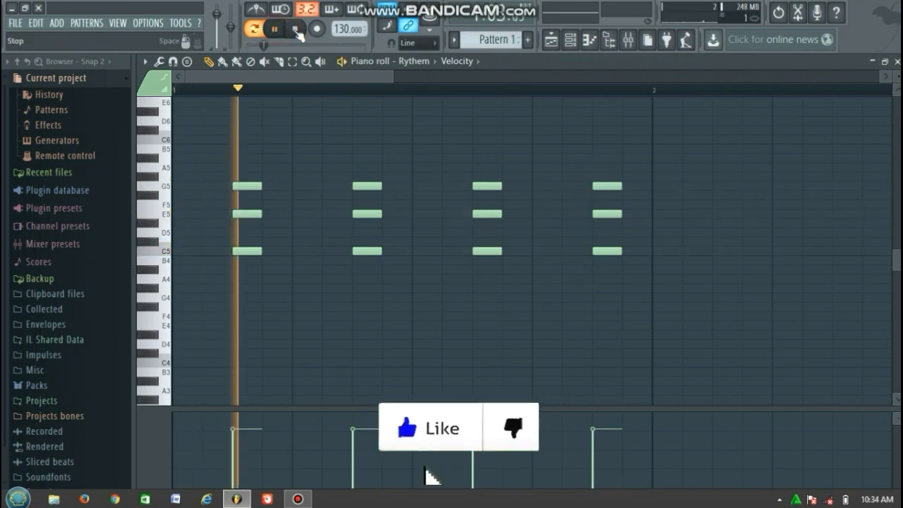
{"action": "left_click", "coordinate": [295, 30]}
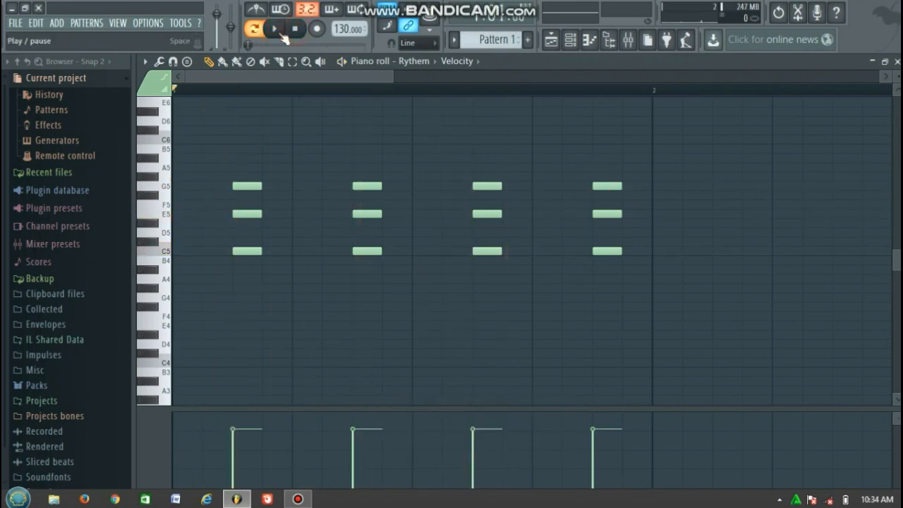
{"action": "left_click", "coordinate": [274, 29]}
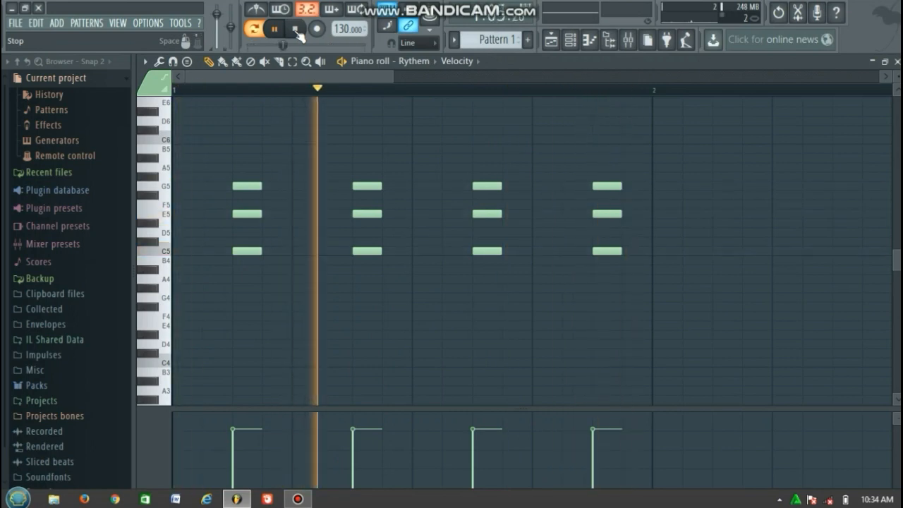
{"action": "left_click", "coordinate": [296, 29]}
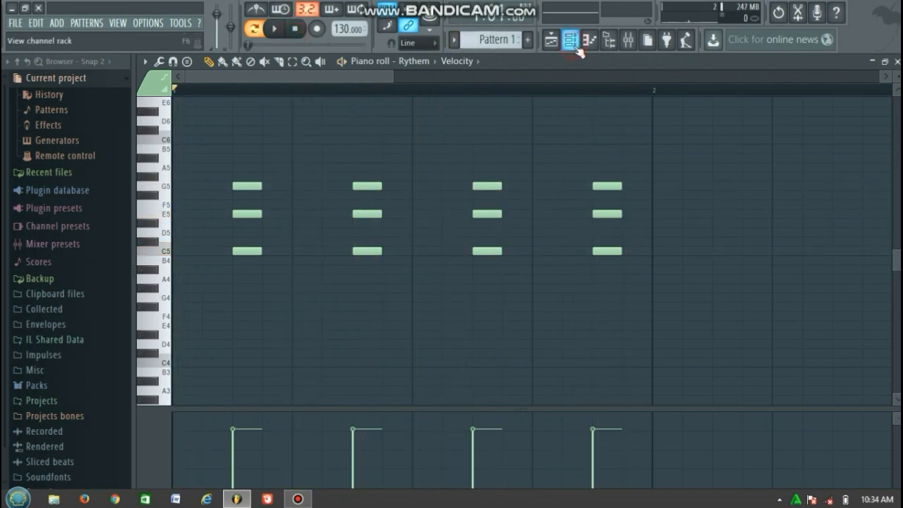
Replace the Snare channel's sampler with MIDI Out, set to MIDI channel 13 with the Recorder patch
{"action": "left_click", "coordinate": [573, 44]}
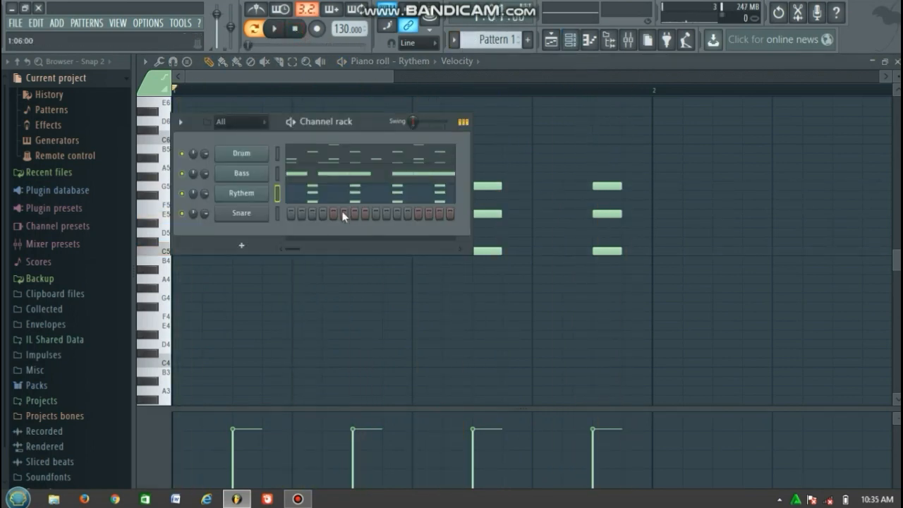
{"action": "right_click", "coordinate": [242, 214]}
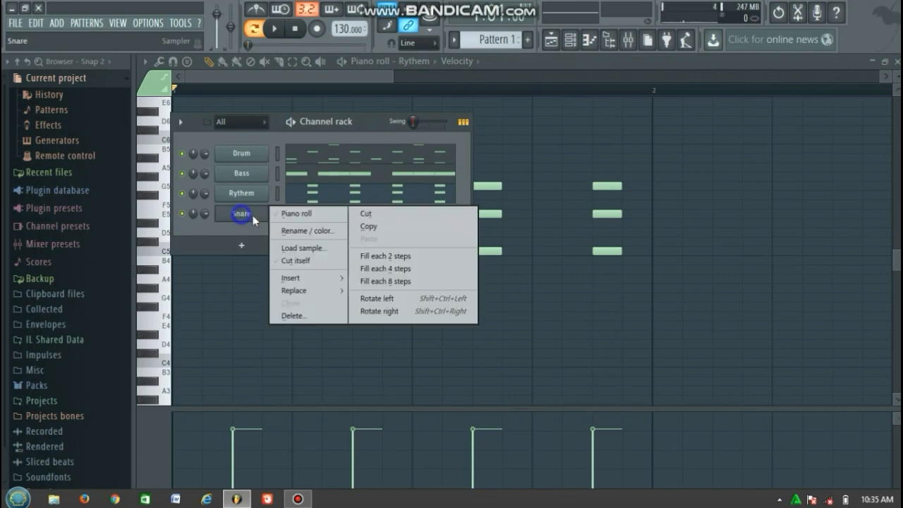
{"action": "mouse_move", "coordinate": [307, 291]}
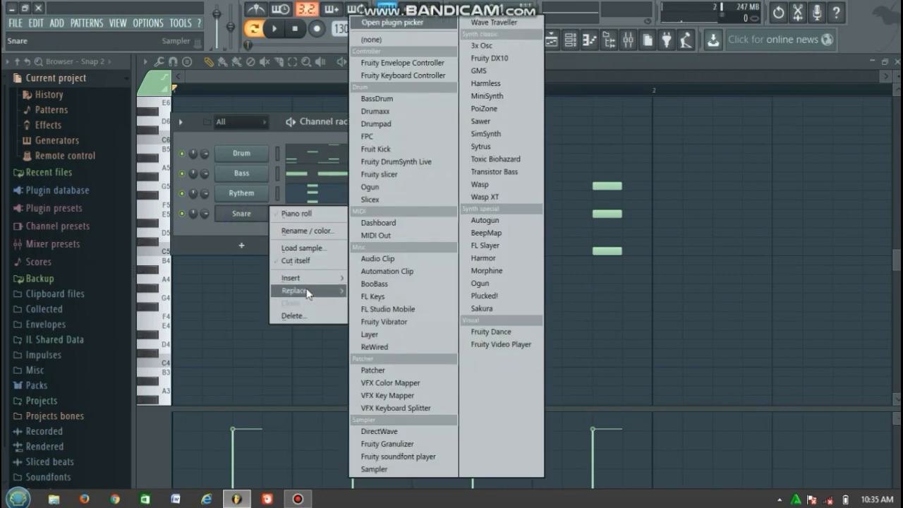
{"action": "left_click", "coordinate": [419, 235]}
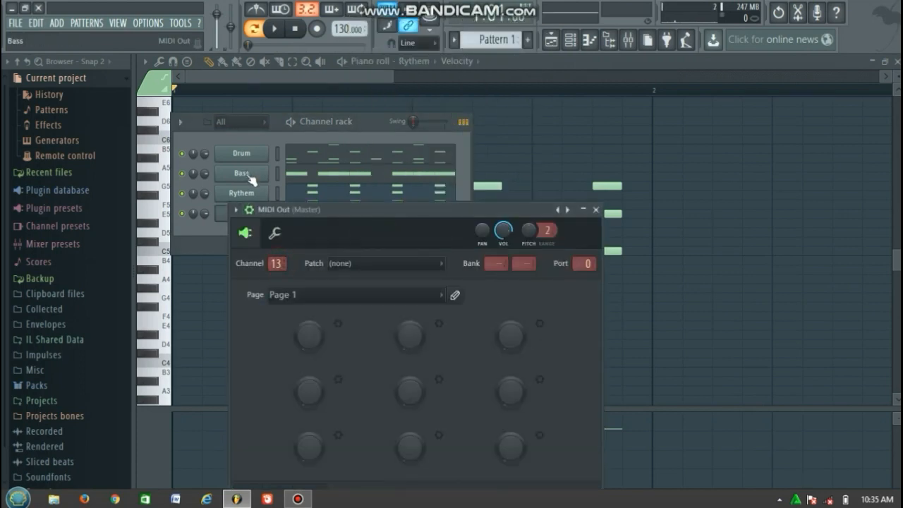
{"action": "left_click", "coordinate": [413, 263]}
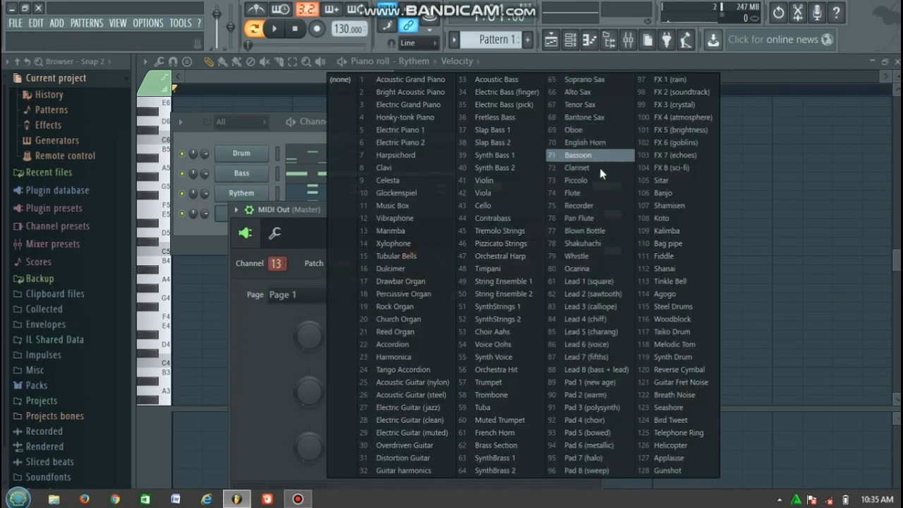
{"action": "left_click", "coordinate": [602, 205]}
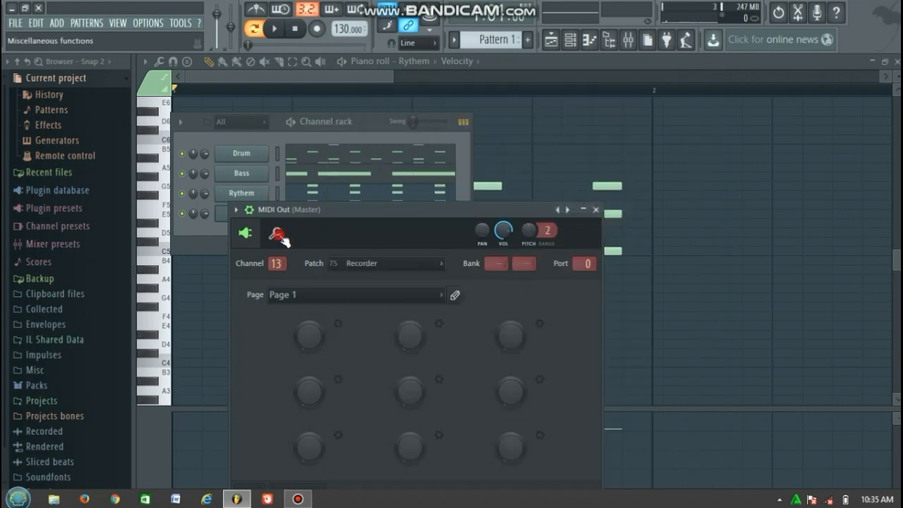
Audition low and high notes of the Recorder patch on the MIDI Out channel's miscellaneous settings keyboard, and close the settings
{"action": "left_click", "coordinate": [278, 235]}
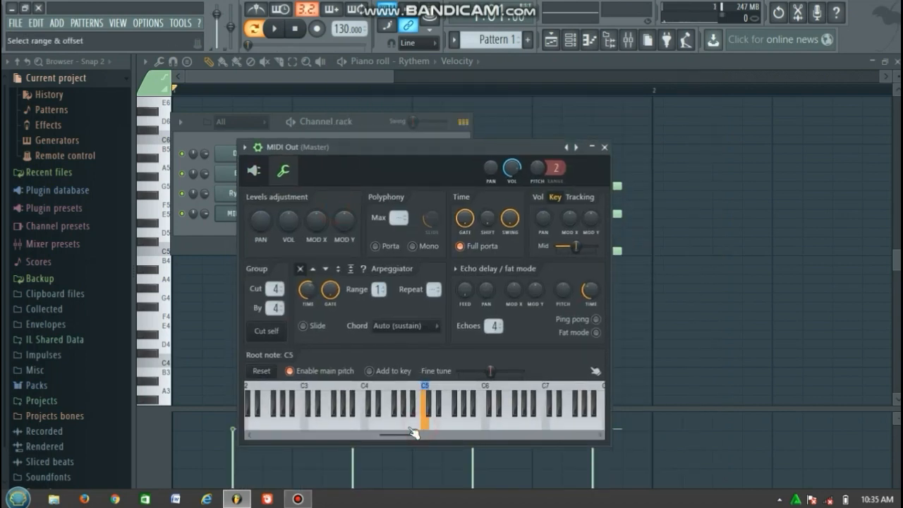
{"action": "left_click_drag", "start_coordinate": [411, 428], "coordinate": [367, 426]}
{"action": "left_click", "coordinate": [301, 426]}
{"action": "left_click", "coordinate": [427, 431]}
{"action": "left_click", "coordinate": [482, 429]}
{"action": "left_click", "coordinate": [604, 146]}
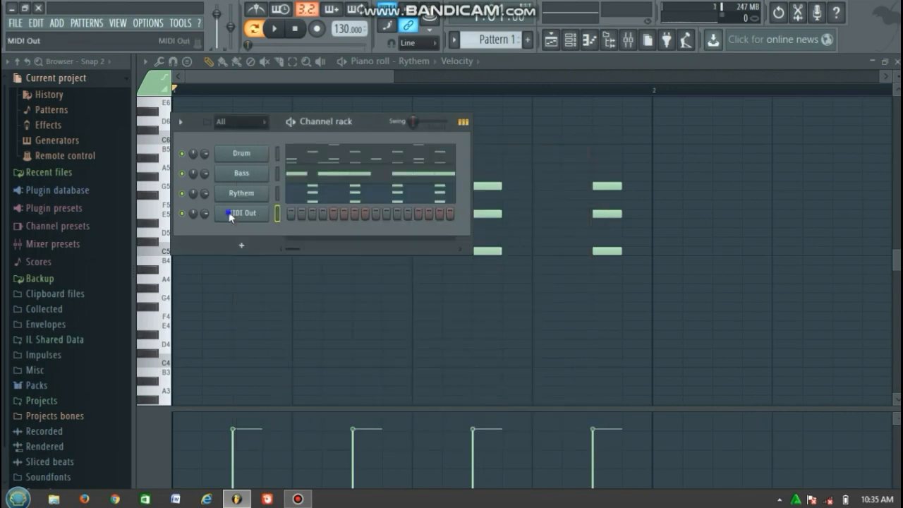
In the recorder channel's piano roll, place one-step C6 notes on steps 3 and 4 of bar 1 and play back the pattern
{"action": "right_click", "coordinate": [230, 216]}
{"action": "left_click", "coordinate": [295, 211]}
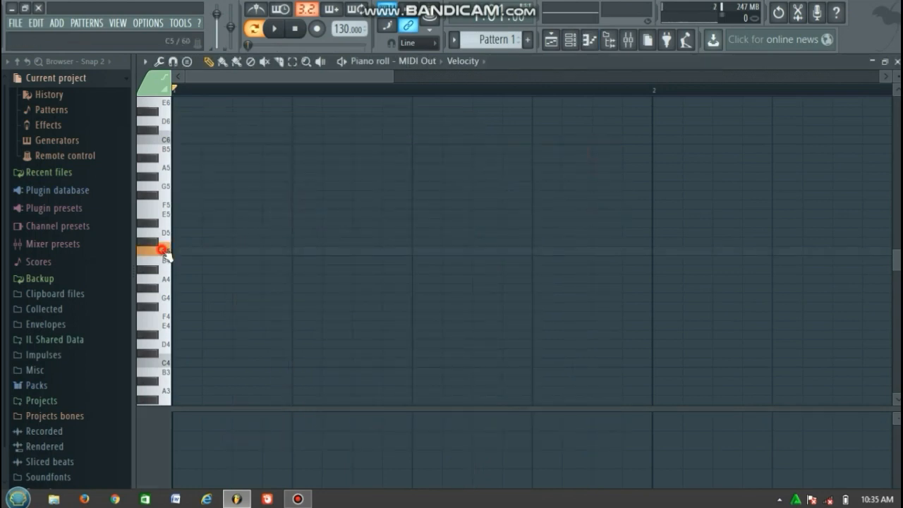
{"action": "left_click", "coordinate": [240, 140]}
{"action": "left_click", "coordinate": [295, 139]}
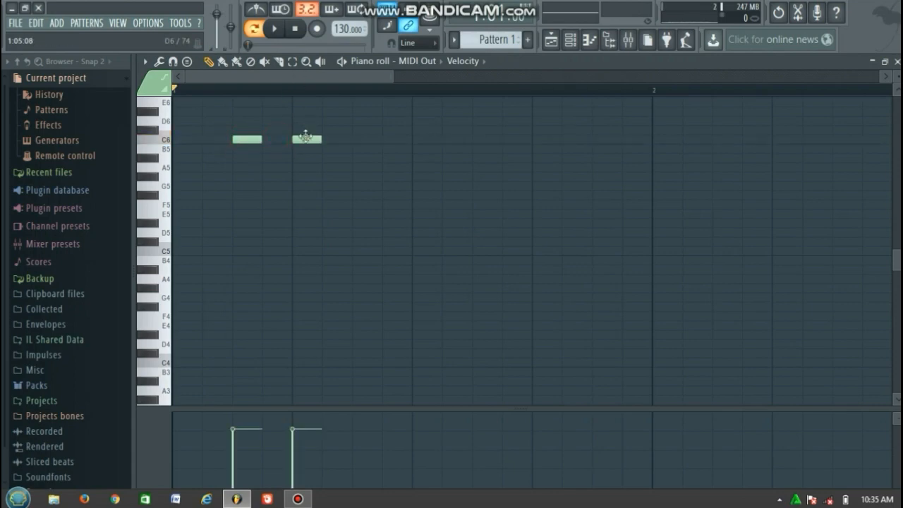
{"action": "left_click", "coordinate": [306, 139]}
{"action": "left_click_drag", "start_coordinate": [280, 141], "coordinate": [275, 140]}
{"action": "left_click", "coordinate": [279, 31]}
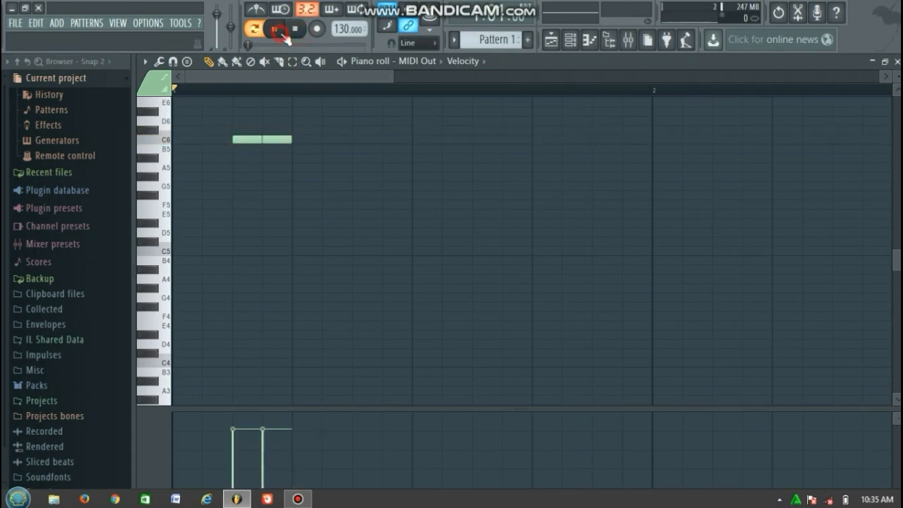
{"action": "left_click", "coordinate": [298, 30]}
Move the two C6 notes to steps 2 and 3, and on to steps 1 and 2, playing back the pattern after each move
{"action": "mouse_move", "coordinate": [249, 139]}
{"action": "left_mouse_down"}
{"action": "mouse_move", "coordinate": [217, 139]}
{"action": "mouse_move", "coordinate": [236, 139]}
{"action": "left_mouse_up"}
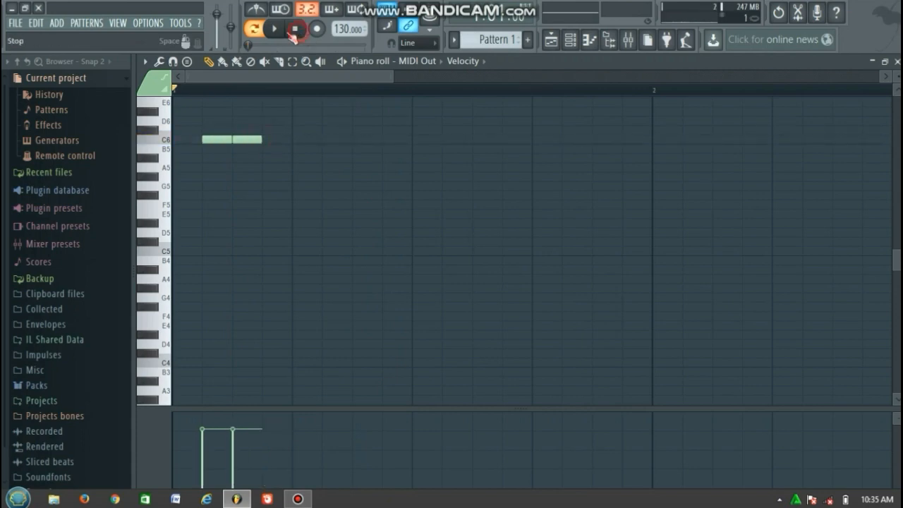
{"action": "left_click", "coordinate": [274, 28]}
{"action": "left_click", "coordinate": [295, 30]}
{"action": "left_click_drag", "start_coordinate": [213, 136], "coordinate": [184, 137]}
{"action": "left_click_drag", "start_coordinate": [247, 138], "coordinate": [217, 139]}
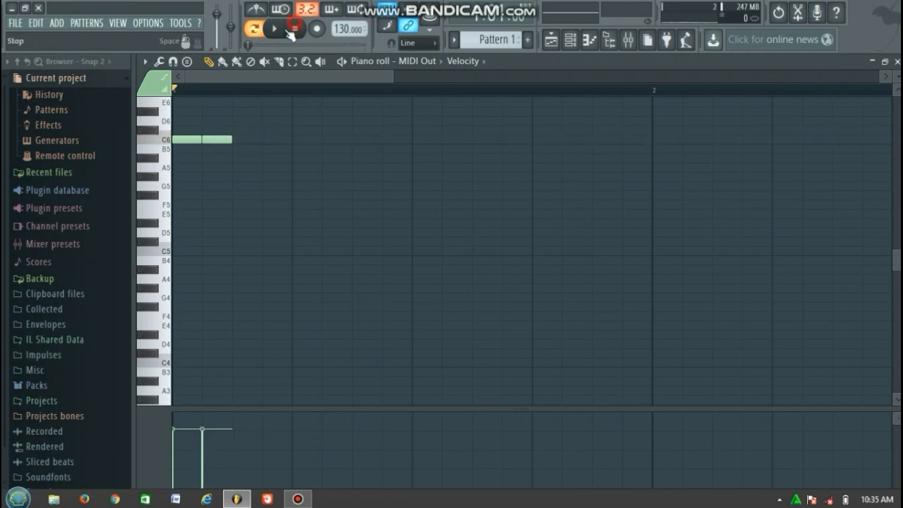
{"action": "key", "text": "space"}
Add a third one-step C6 note on step 3 of bar 1 and play back the pattern
{"action": "left_click", "coordinate": [247, 130]}
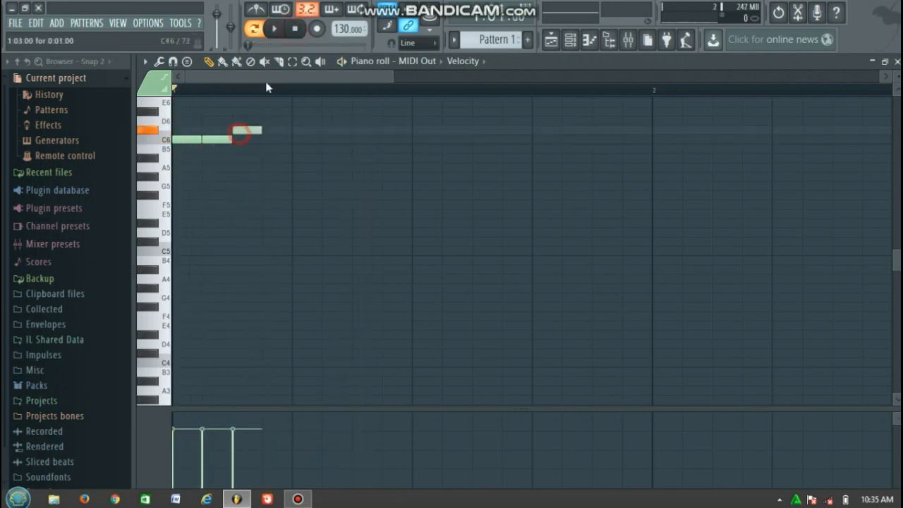
{"action": "left_click_drag", "start_coordinate": [252, 130], "coordinate": [248, 140]}
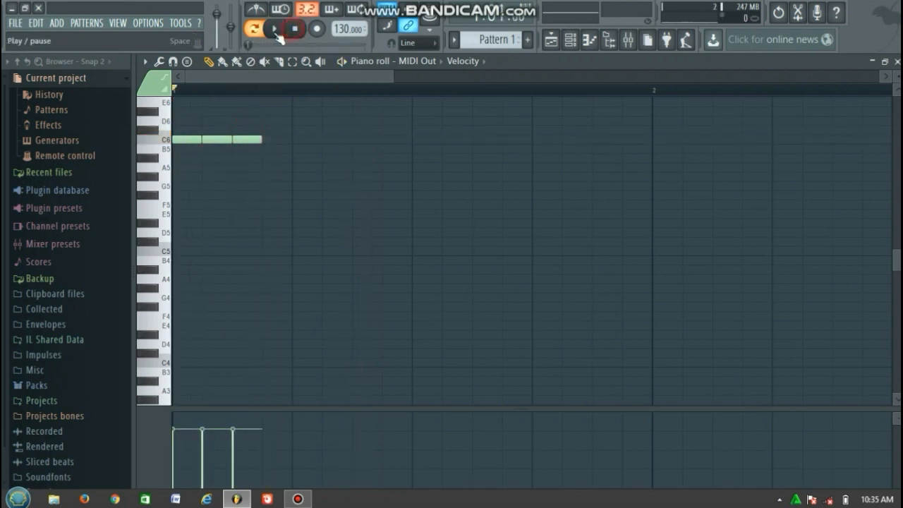
{"action": "left_click", "coordinate": [275, 30]}
{"action": "left_click", "coordinate": [296, 28]}
Add a one-step C6 note on step 5 and delete the C6 note on step 2
{"action": "left_click", "coordinate": [298, 140]}
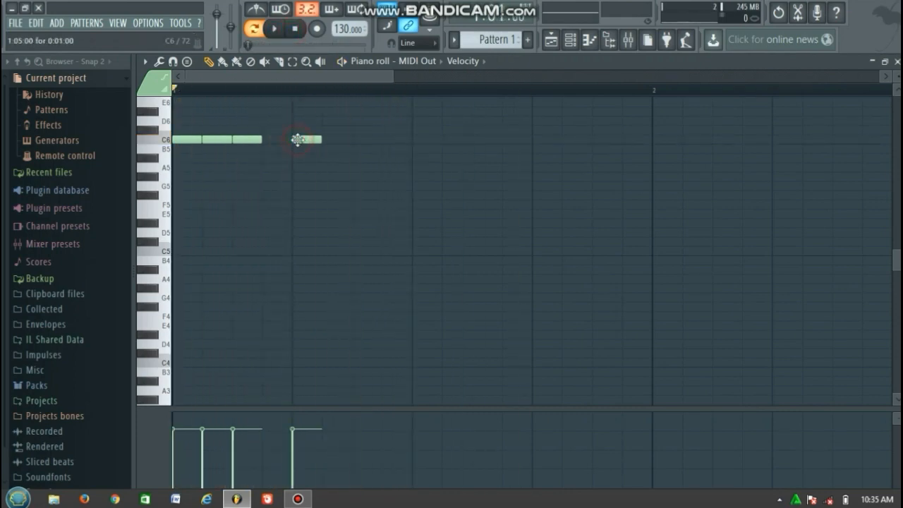
{"action": "right_click", "coordinate": [225, 139]}
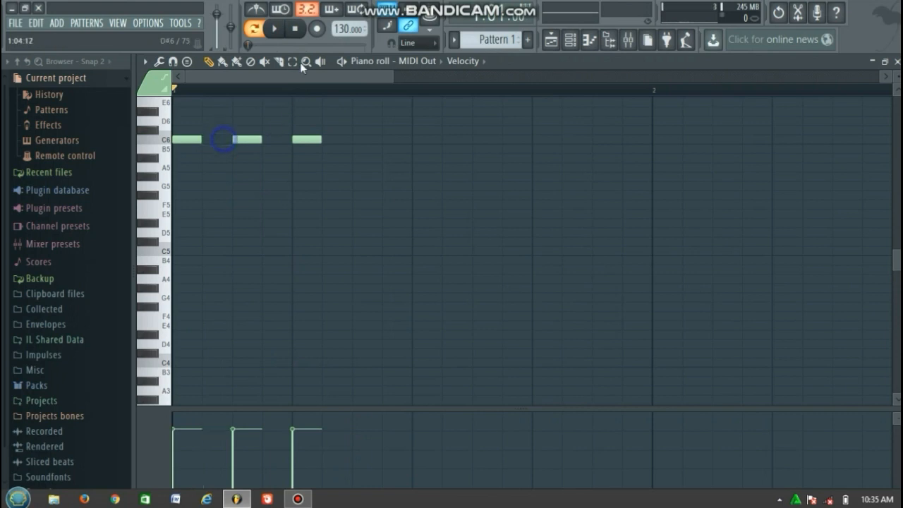
Play back the pattern and move the C6 note on step 3 to step 2 of bar 1
{"action": "left_click", "coordinate": [278, 30]}
{"action": "key", "text": "space"}
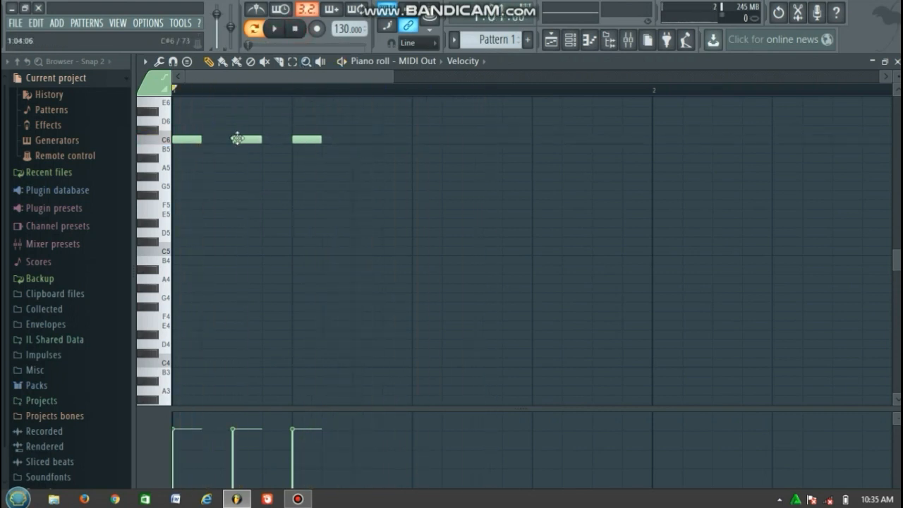
{"action": "left_click_drag", "start_coordinate": [252, 138], "coordinate": [222, 139]}
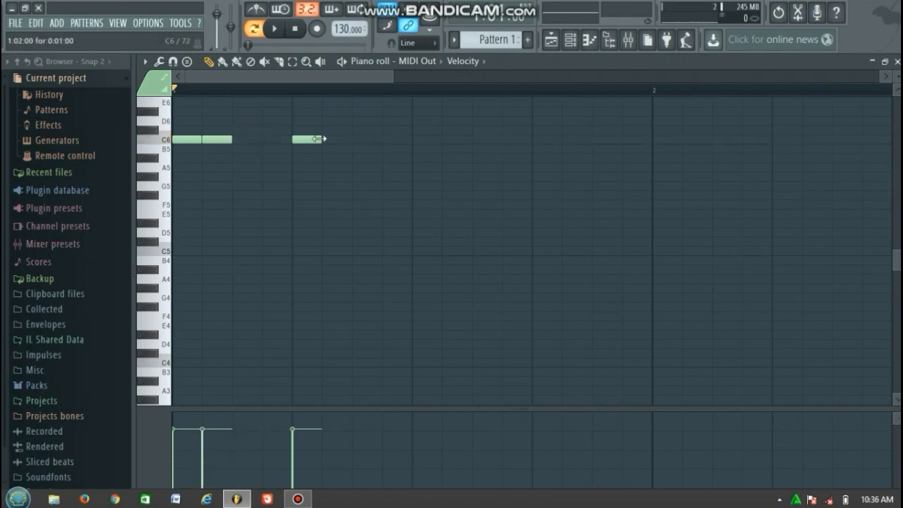
Add one-step C6 notes on steps 6, 9, 10, 13 and 14 of bar 1
{"action": "left_click", "coordinate": [329, 139]}
{"action": "left_click", "coordinate": [423, 140]}
{"action": "left_click", "coordinate": [452, 140]}
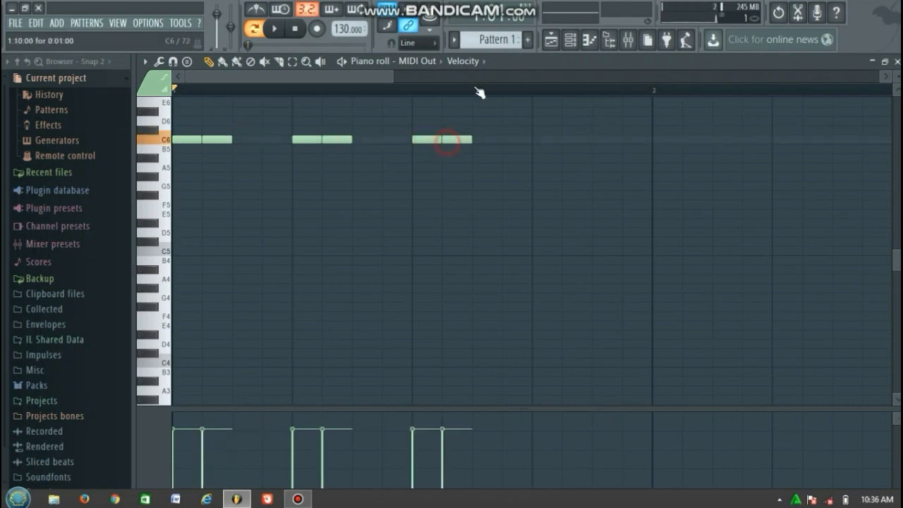
{"action": "left_click", "coordinate": [542, 139]}
{"action": "left_click", "coordinate": [570, 139]}
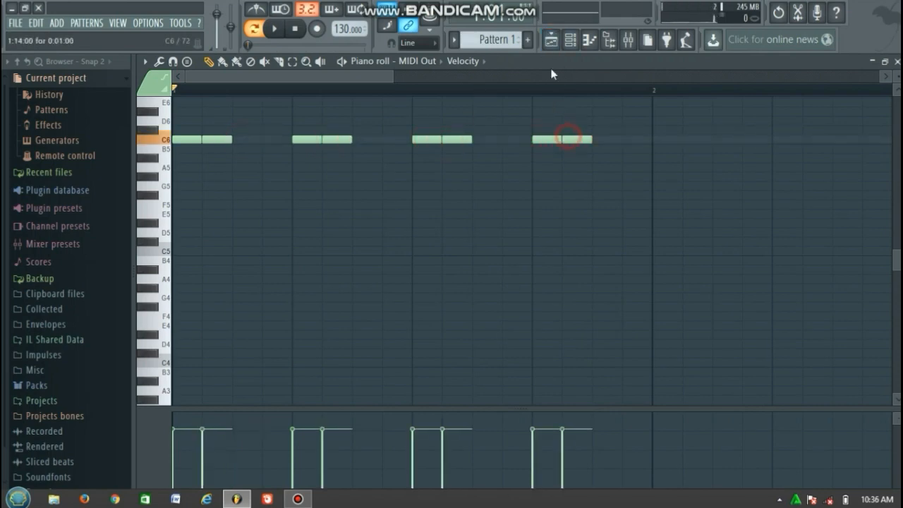
Show the channel rack, play back the pattern twice with all channels, and hide the rack again
{"action": "left_click", "coordinate": [570, 40]}
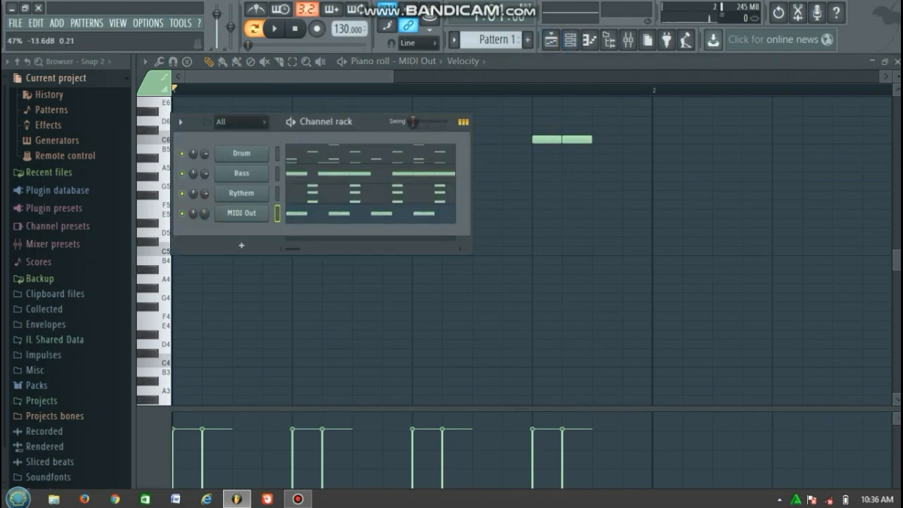
{"action": "left_click", "coordinate": [274, 29]}
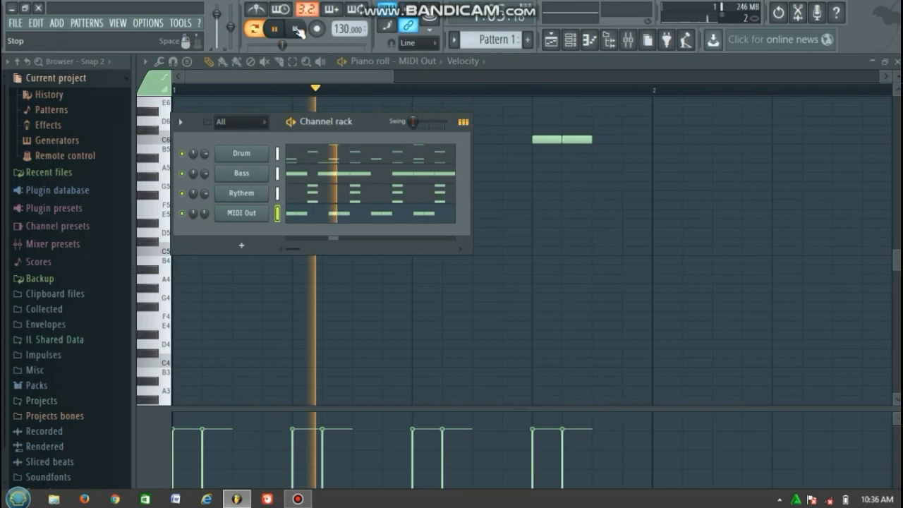
{"action": "left_click", "coordinate": [296, 30]}
{"action": "left_click", "coordinate": [289, 34]}
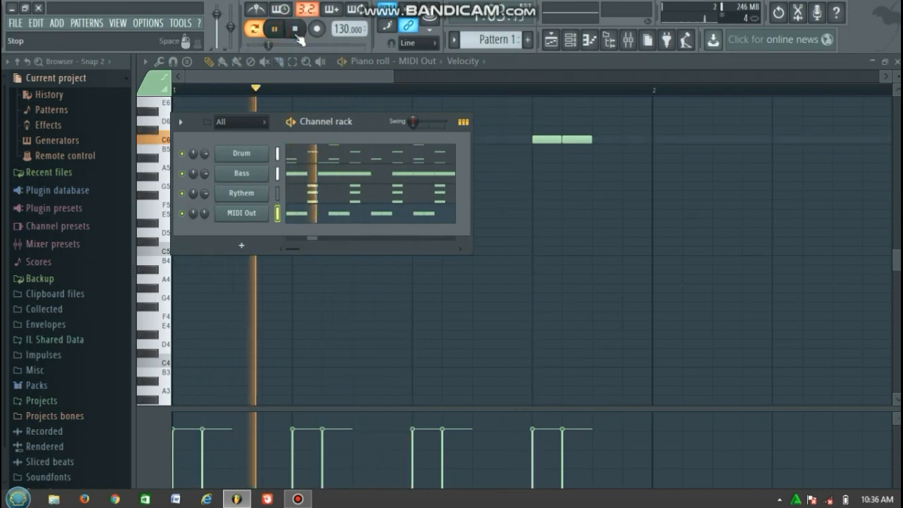
{"action": "key", "text": "space"}
{"action": "left_click", "coordinate": [571, 46]}
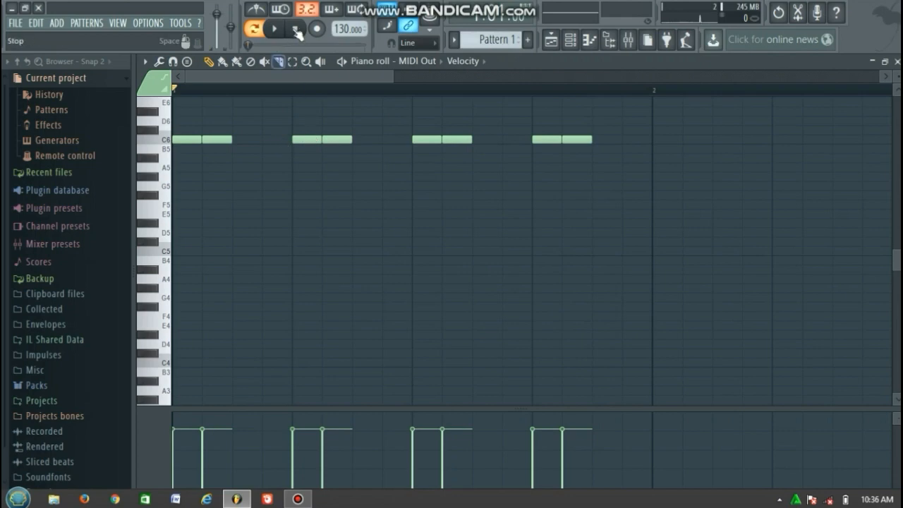
Delete the C6 note on step 5, playing back the pattern before and after the deletion
{"action": "left_click", "coordinate": [274, 28]}
{"action": "key", "text": "space"}
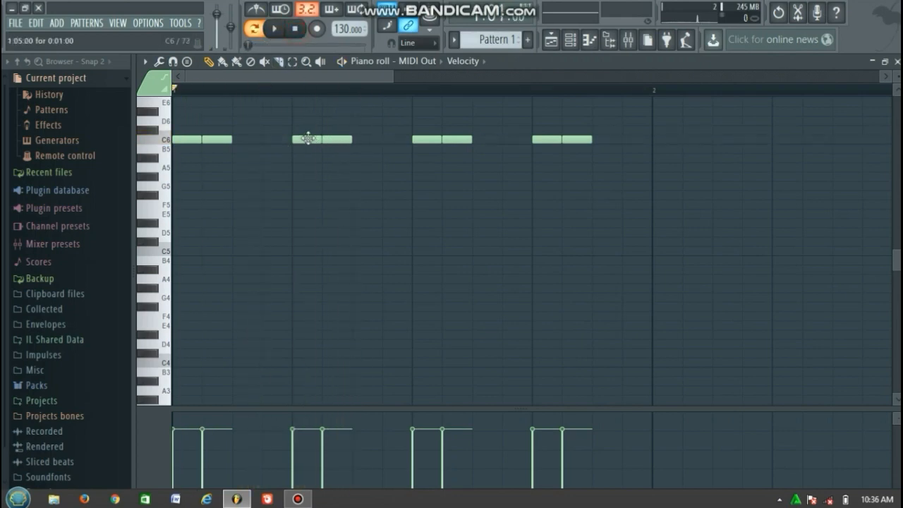
{"action": "right_click", "coordinate": [307, 139]}
{"action": "left_click", "coordinate": [274, 28]}
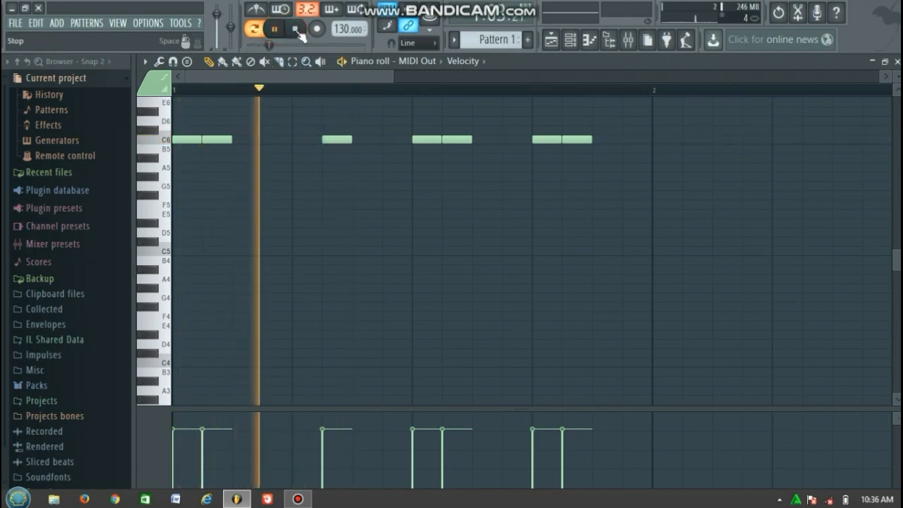
{"action": "key", "text": "space"}
Move the C6 note on step 6 to step 7 and play back the pattern twice
{"action": "left_click", "coordinate": [337, 139]}
{"action": "left_click_drag", "start_coordinate": [353, 141], "coordinate": [384, 141]}
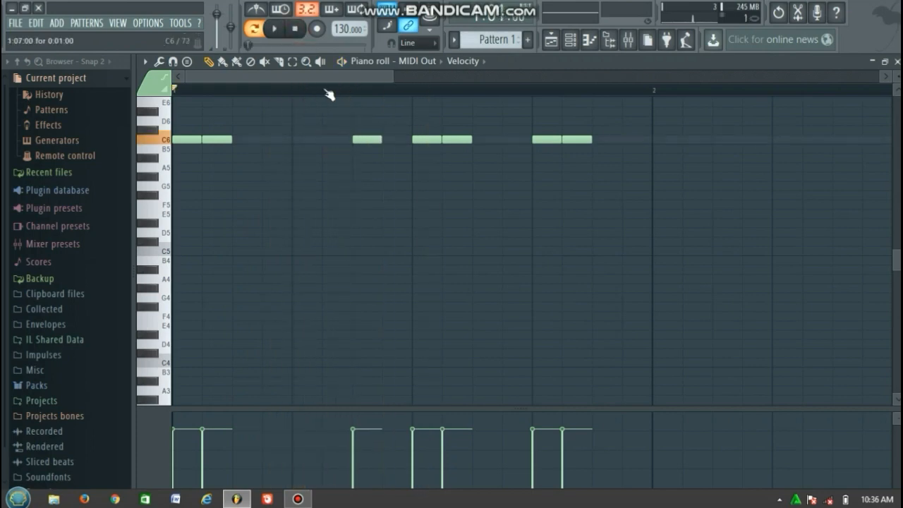
{"action": "left_click", "coordinate": [274, 29]}
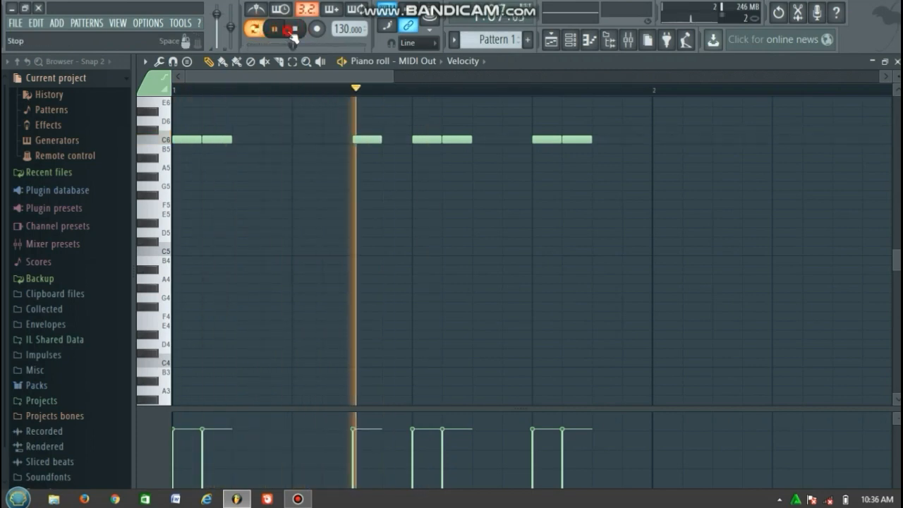
{"action": "left_click", "coordinate": [294, 30]}
{"action": "left_click", "coordinate": [277, 30]}
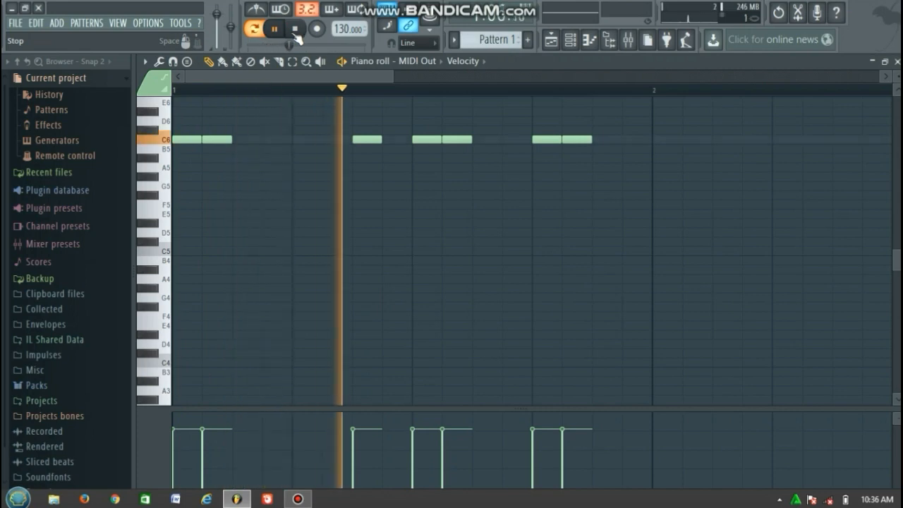
{"action": "key", "text": "space"}
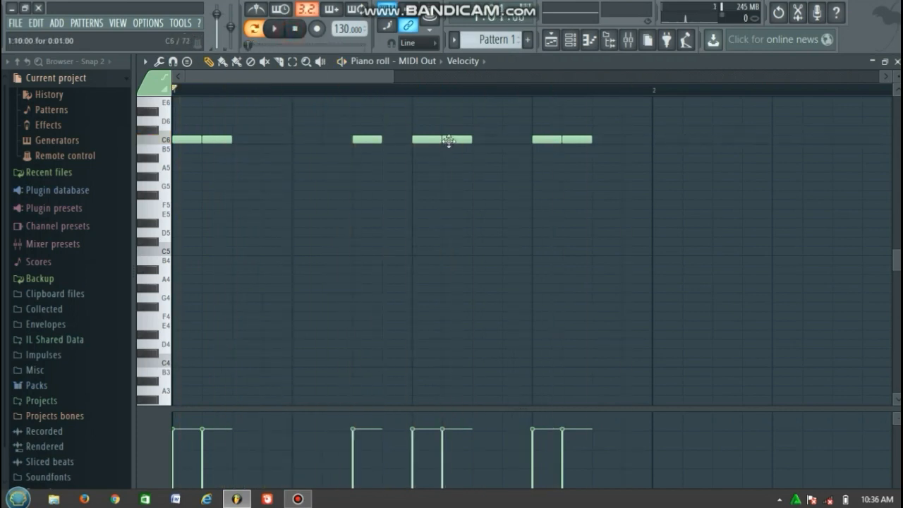
Delete the C6 note on step 13, move the one on step 14 to step 15, and play back the pattern
{"action": "right_click", "coordinate": [544, 139]}
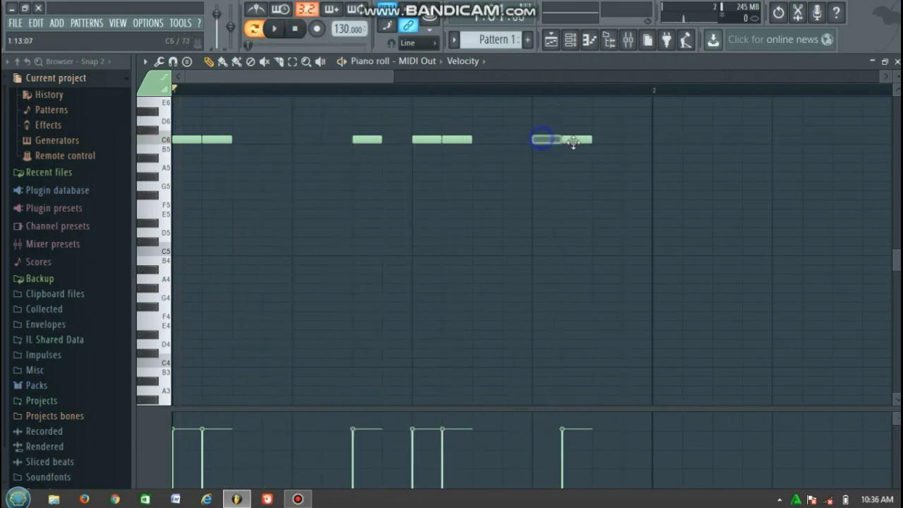
{"action": "left_click_drag", "start_coordinate": [574, 139], "coordinate": [599, 142]}
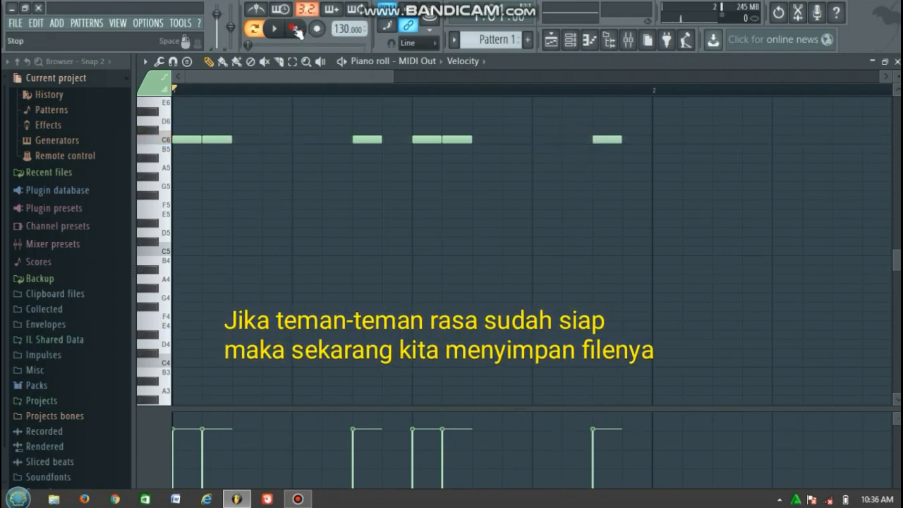
{"action": "key", "text": "space"}
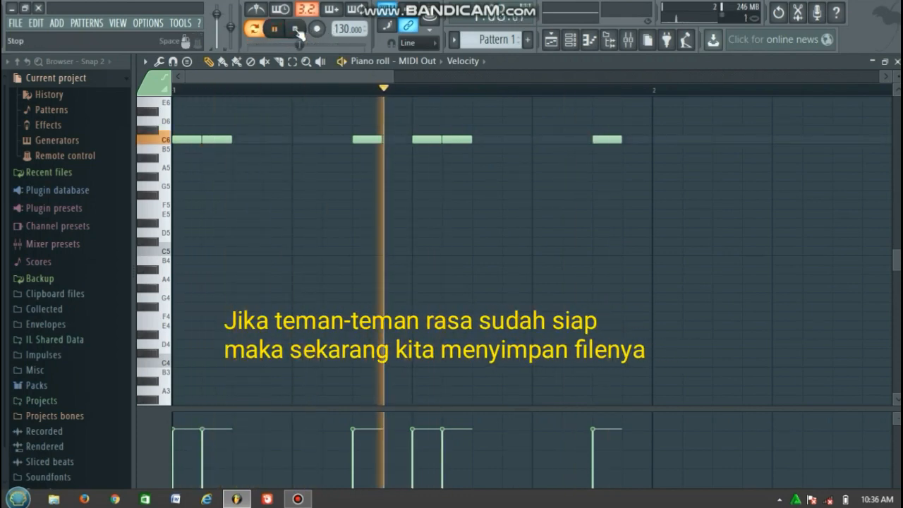
{"action": "left_click", "coordinate": [296, 30]}
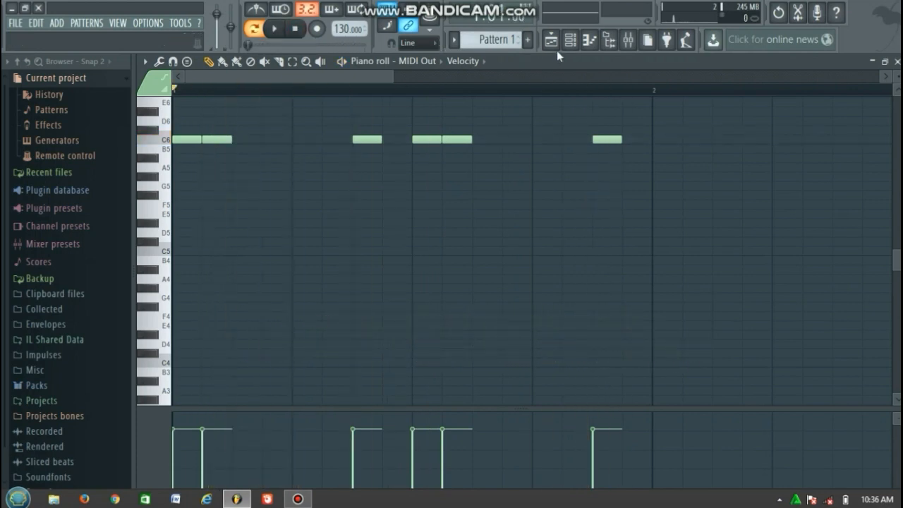
Show the channel rack and listen to the pattern with all four channels playing
{"action": "left_click", "coordinate": [571, 40]}
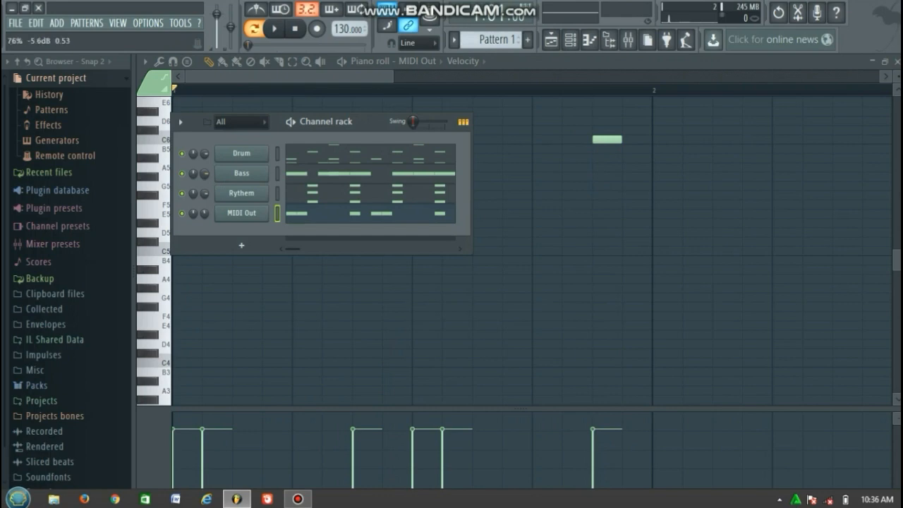
{"action": "left_click", "coordinate": [274, 28]}
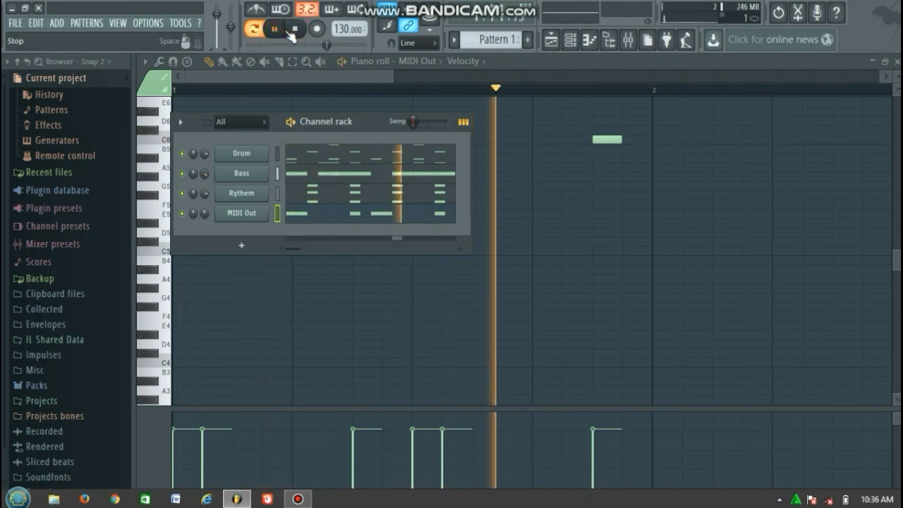
{"action": "left_click", "coordinate": [297, 30]}
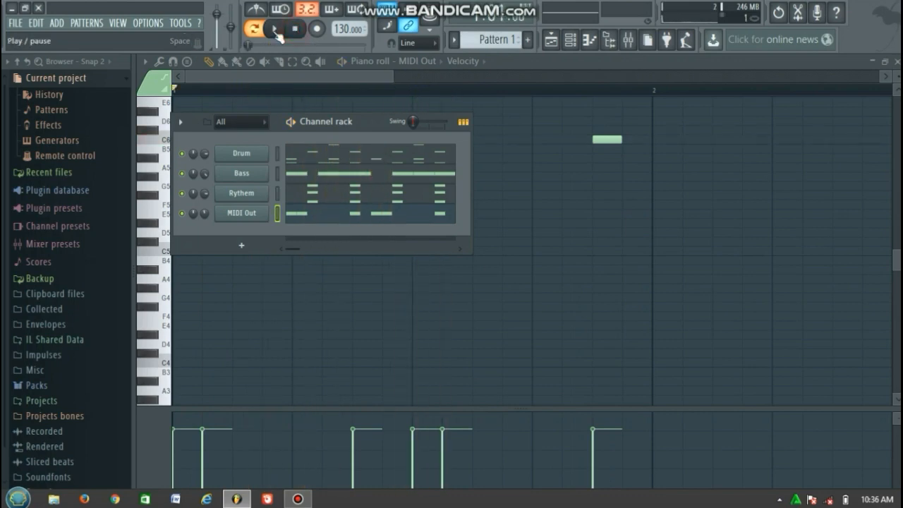
Set the project tempo to 135 BPM and play back the pattern at that speed
{"action": "left_click_drag", "start_coordinate": [349, 29], "coordinate": [349, 22]}
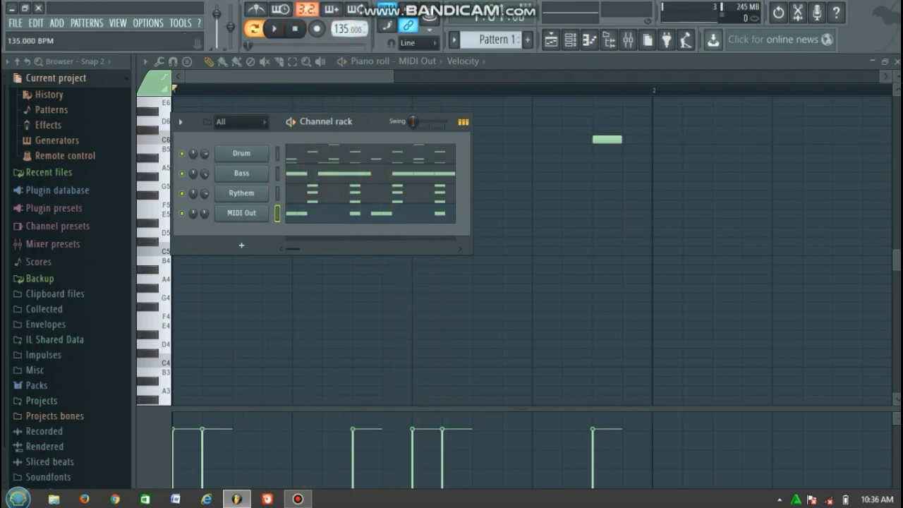
{"action": "left_click", "coordinate": [274, 28]}
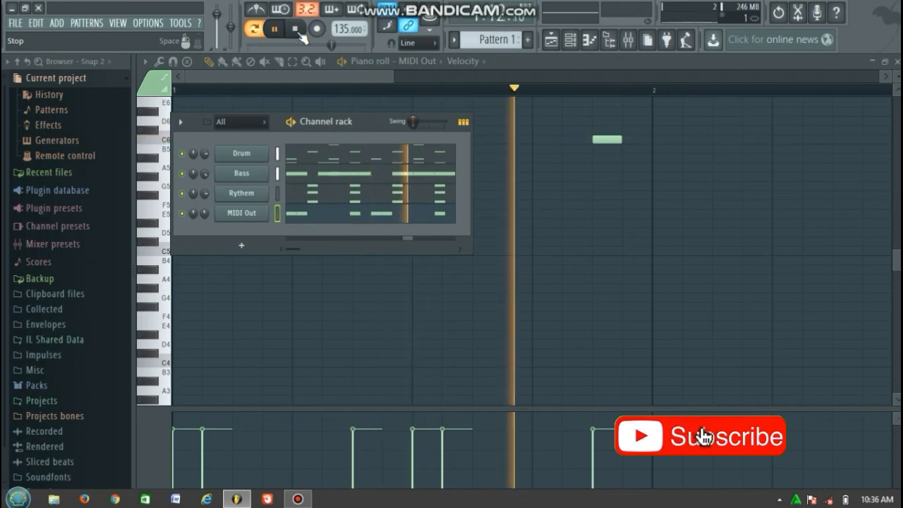
{"action": "left_click", "coordinate": [296, 29]}
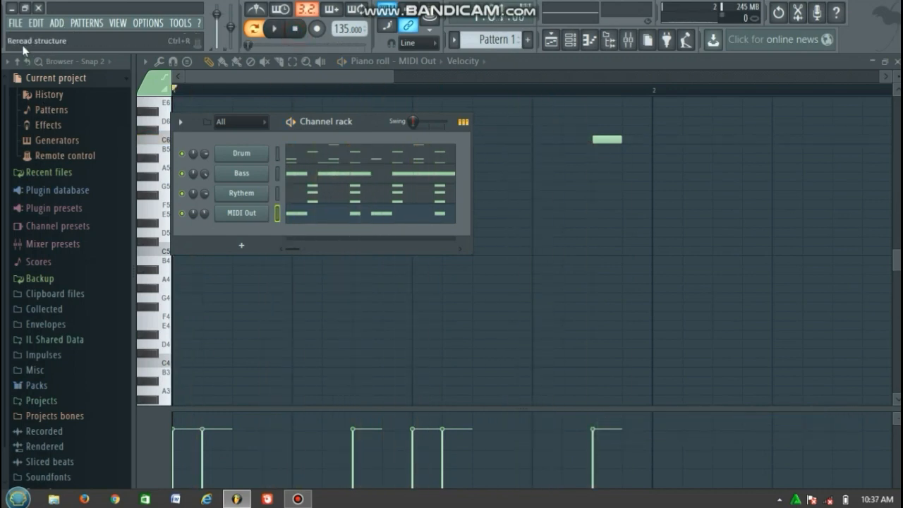
Start exporting the project as a MIDI file and browse to the personal project folder inside 01 RAR on Local Disk (D:)
{"action": "left_click", "coordinate": [14, 23]}
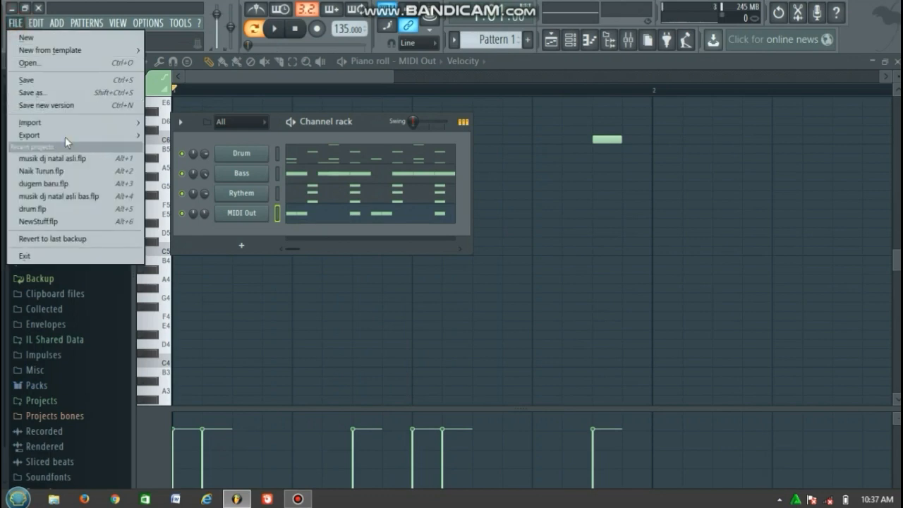
{"action": "mouse_move", "coordinate": [64, 137]}
{"action": "left_click", "coordinate": [182, 186]}
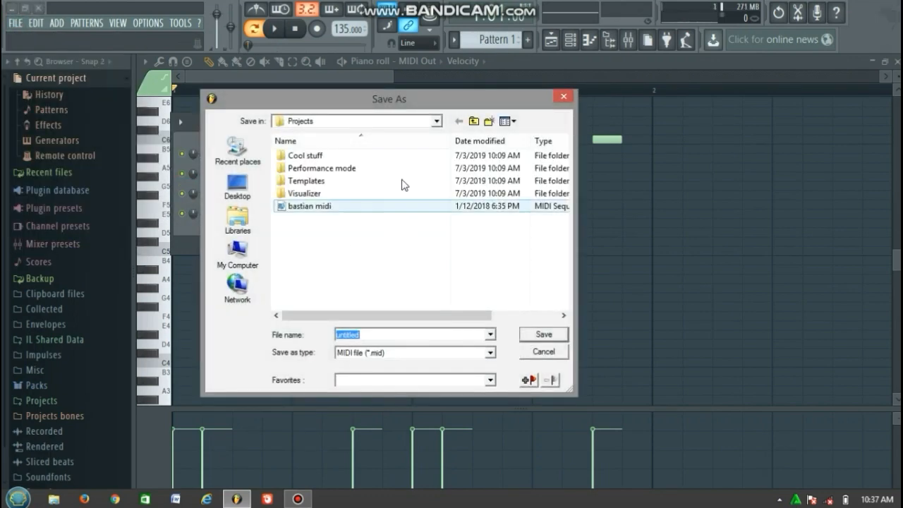
{"action": "left_click", "coordinate": [254, 262]}
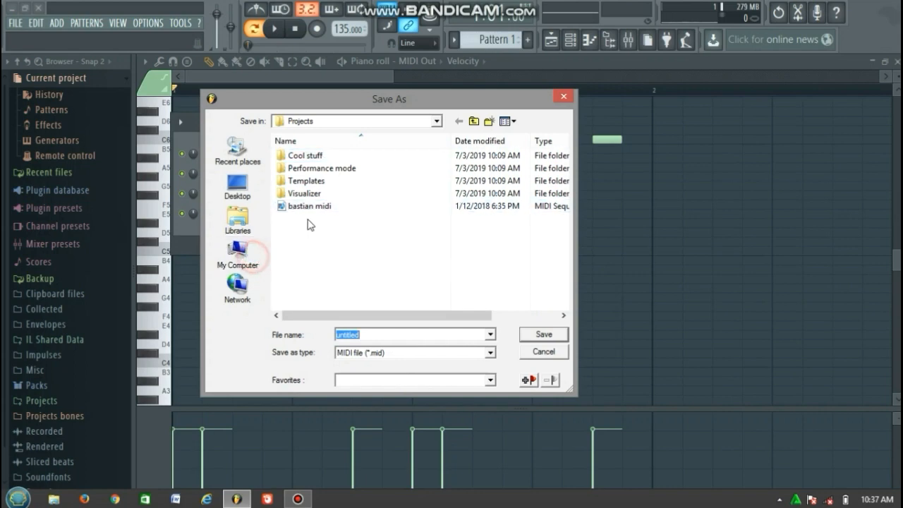
{"action": "left_click", "coordinate": [330, 230]}
{"action": "scroll", "coordinate": [331, 233], "scroll_direction": "down", "scroll_amount": 1}
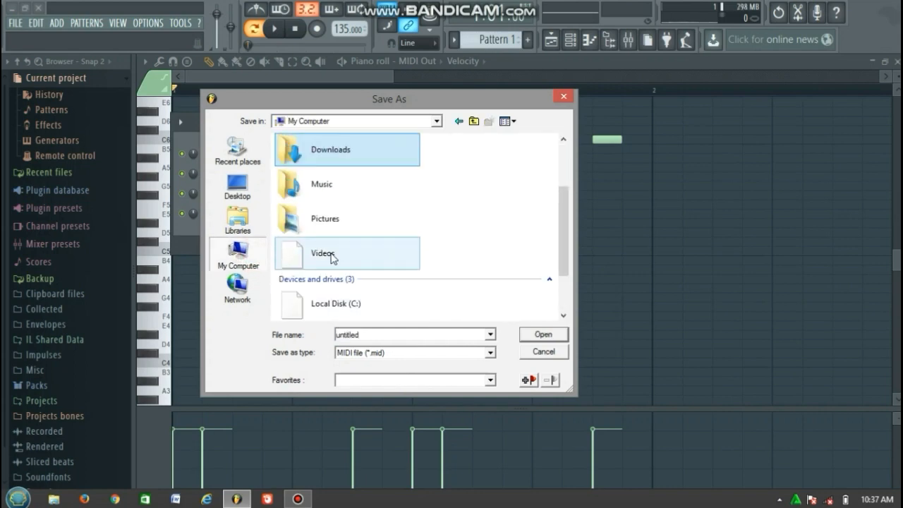
{"action": "scroll", "coordinate": [411, 297], "scroll_direction": "down", "scroll_amount": 1}
{"action": "double_click", "coordinate": [362, 280]}
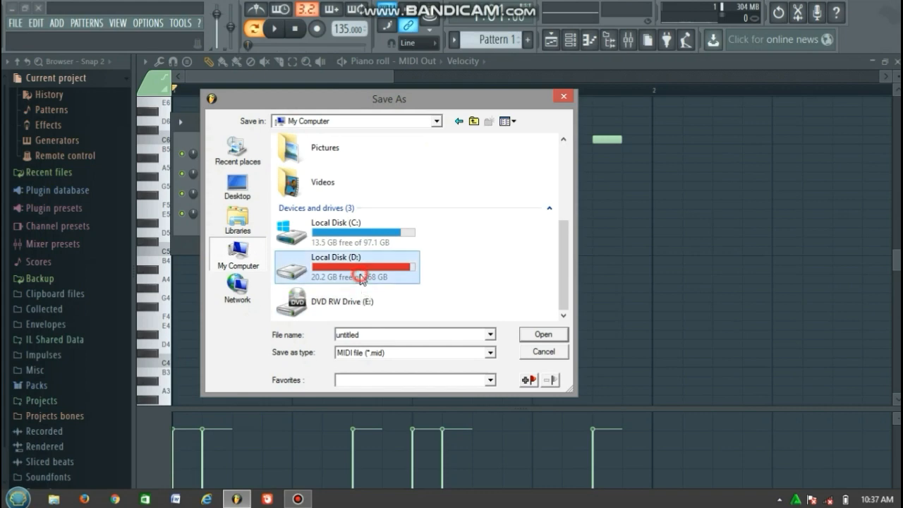
{"action": "double_click", "coordinate": [323, 177]}
{"action": "left_click", "coordinate": [330, 155]}
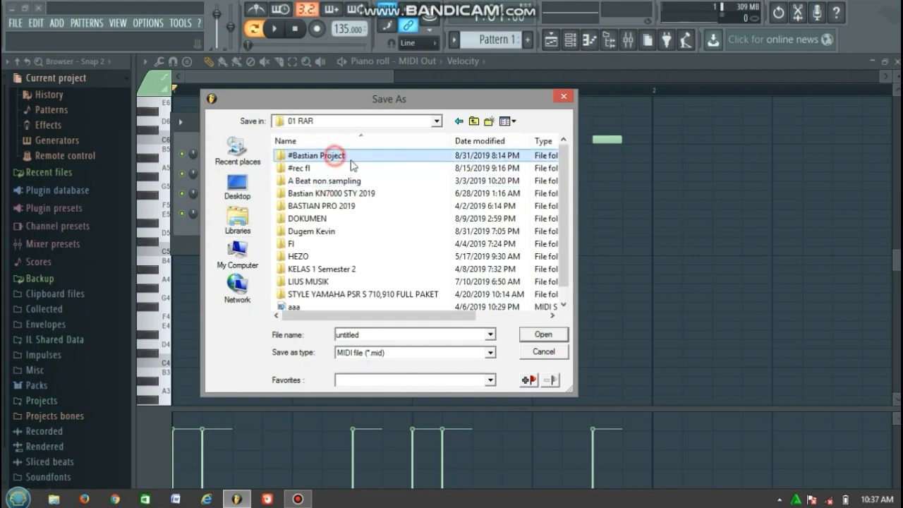
{"action": "double_click", "coordinate": [348, 158]}
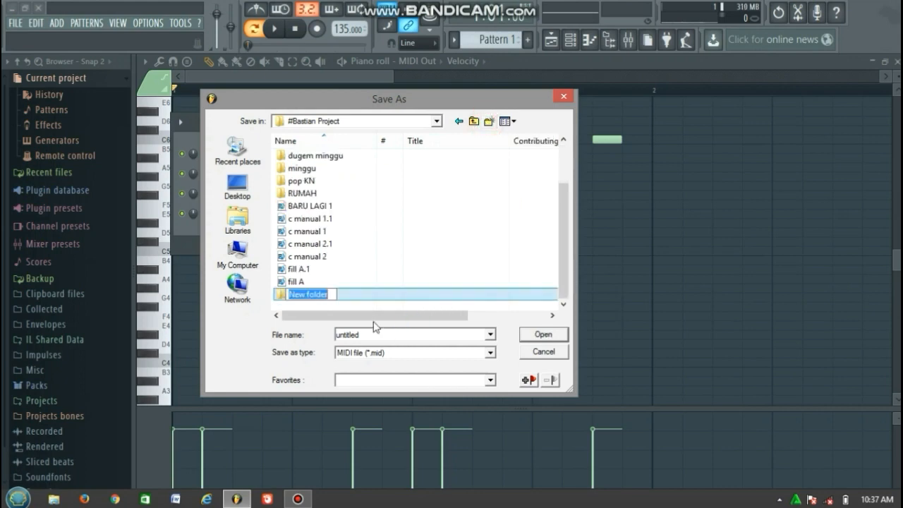
Create and open a folder named #Bahan Tutor in the project folder, and save the MIDI file in it
{"action": "type", "text": "#Bahan Tutor"}
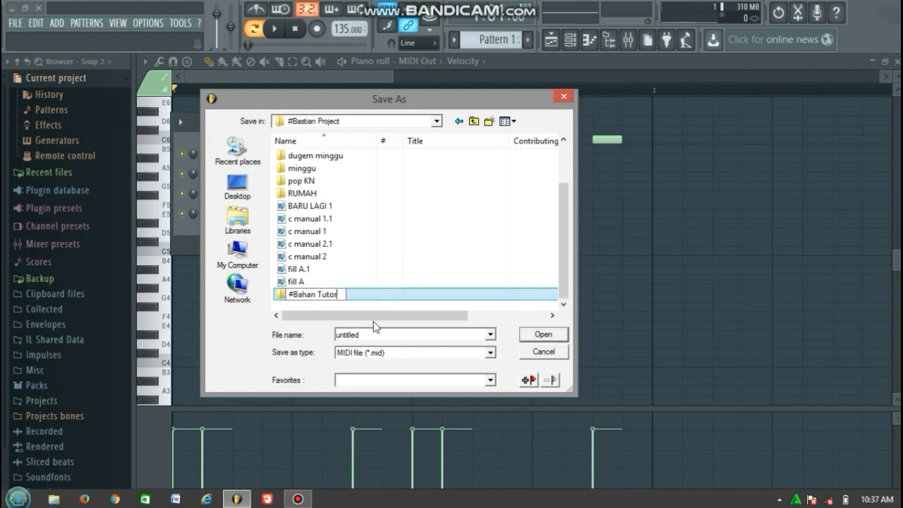
{"action": "key", "text": "Return"}
{"action": "key", "text": "Return"}
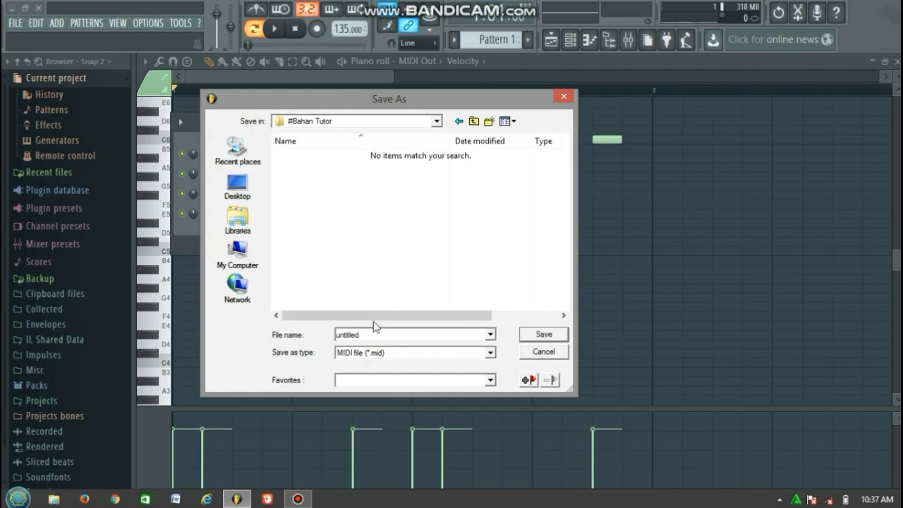
{"action": "double_click", "coordinate": [379, 334]}
{"action": "key", "text": "Return"}
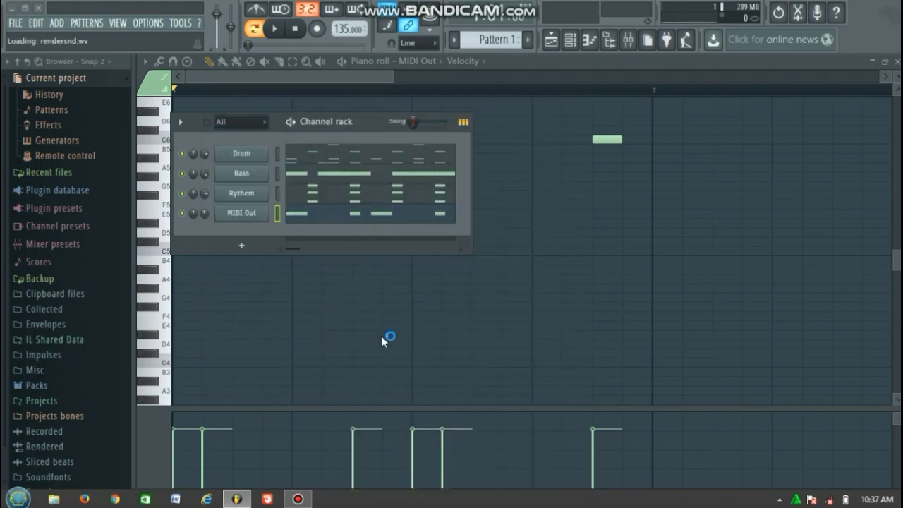
Minimize FL Studio, refresh the desktop and launch One Man Band from its desktop shortcut
{"action": "left_click", "coordinate": [11, 8]}
{"action": "right_click", "coordinate": [355, 201]}
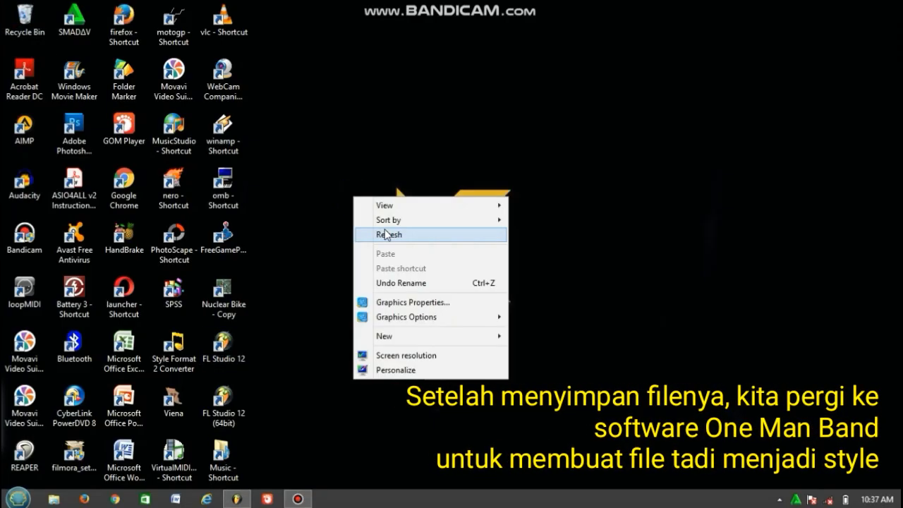
{"action": "left_click", "coordinate": [373, 232]}
{"action": "right_click", "coordinate": [366, 171]}
{"action": "left_click", "coordinate": [384, 208]}
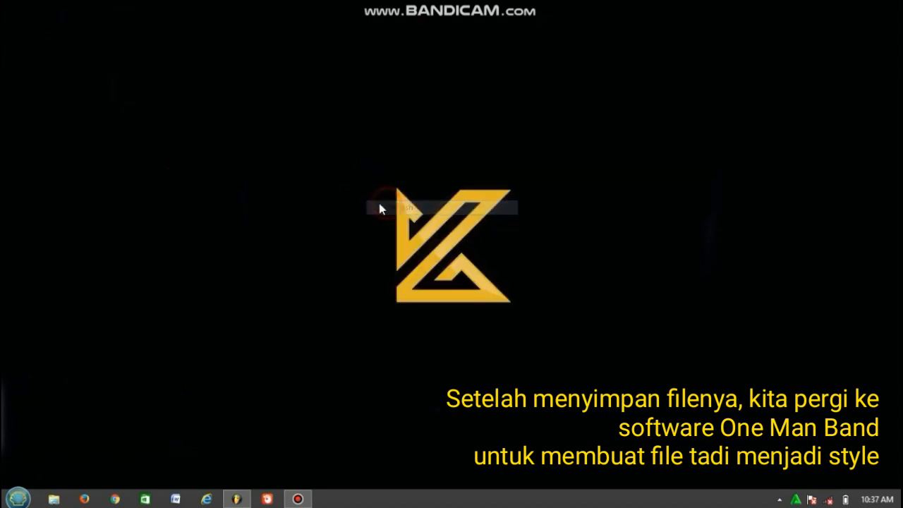
{"action": "right_click", "coordinate": [369, 196]}
{"action": "left_click", "coordinate": [396, 226]}
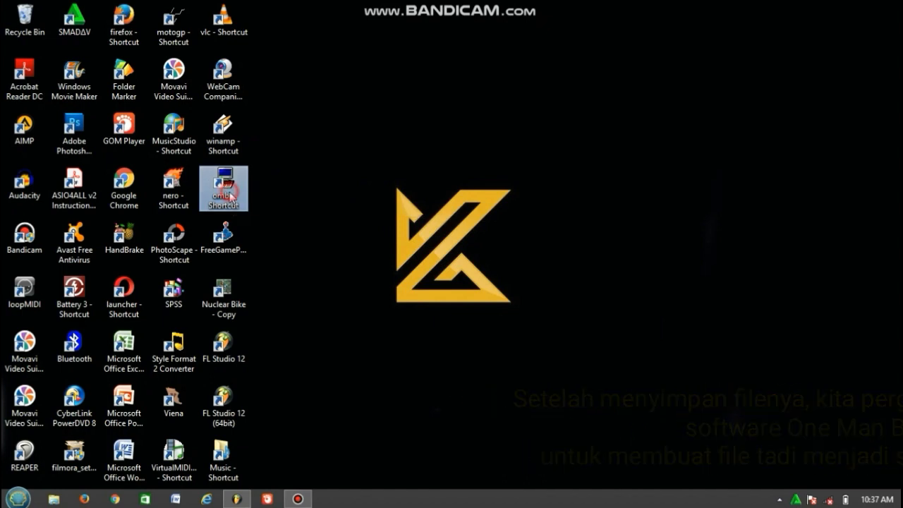
{"action": "double_click", "coordinate": [230, 197]}
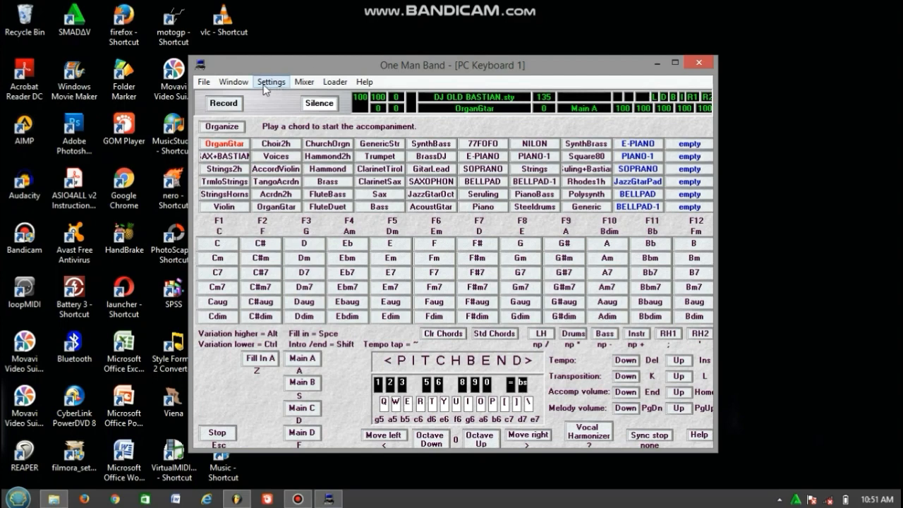
Create a new style in One Man Band with a Main A part that has a length of 1
{"action": "left_click", "coordinate": [203, 82]}
{"action": "left_click", "coordinate": [225, 98]}
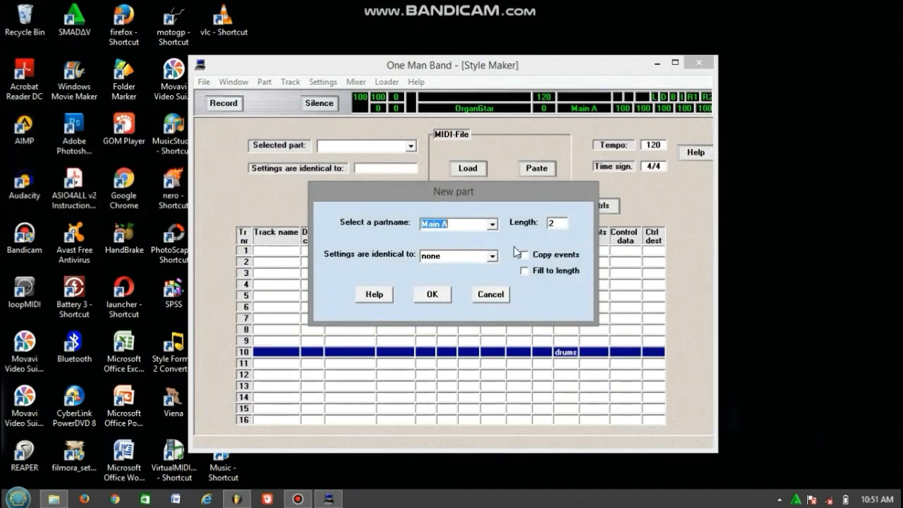
{"action": "left_click", "coordinate": [554, 223]}
{"action": "left_click_drag", "start_coordinate": [554, 223], "coordinate": [523, 233]}
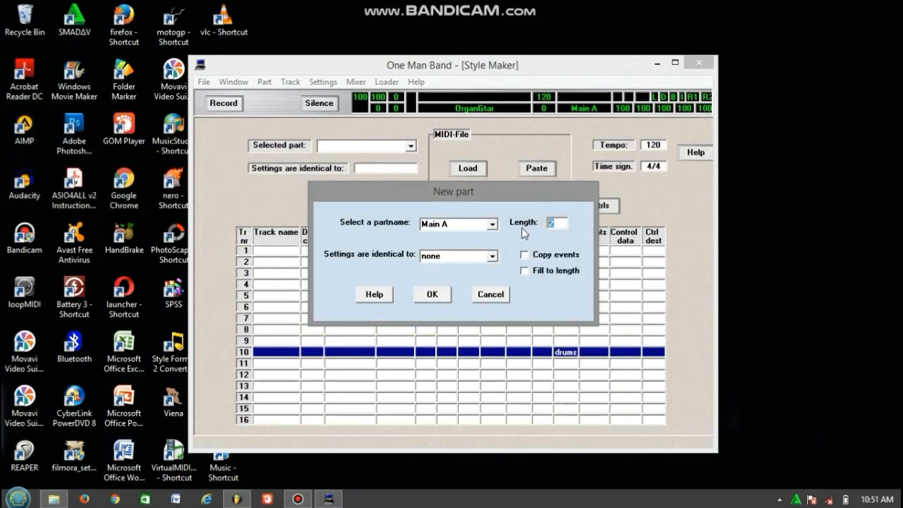
{"action": "type", "text": "1"}
{"action": "left_click", "coordinate": [444, 295]}
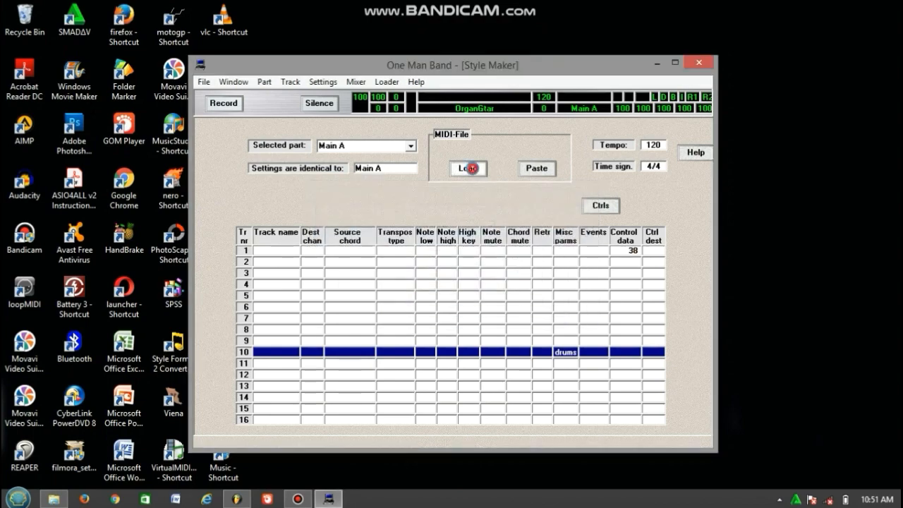
Load the MIDI file Manual 1.mid from the #Bahan Tutor folder in the personal project folder inside 01 RAR on Local Disk (D:)
{"action": "left_click", "coordinate": [469, 168]}
{"action": "left_click", "coordinate": [555, 301]}
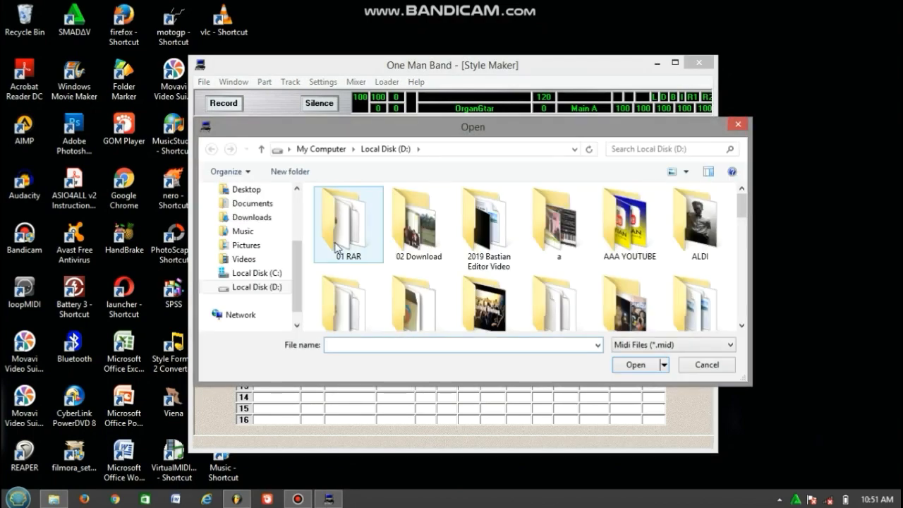
{"action": "left_click", "coordinate": [361, 230]}
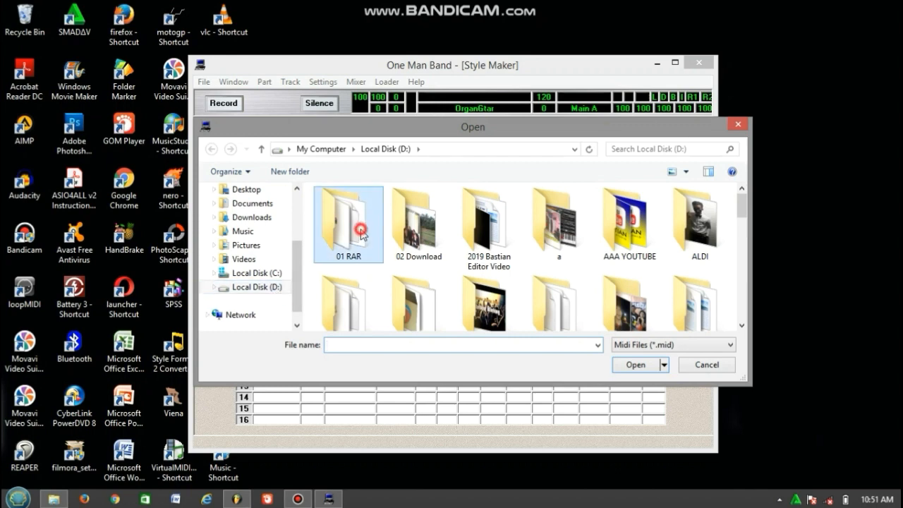
{"action": "double_click", "coordinate": [362, 230]}
{"action": "double_click", "coordinate": [345, 209]}
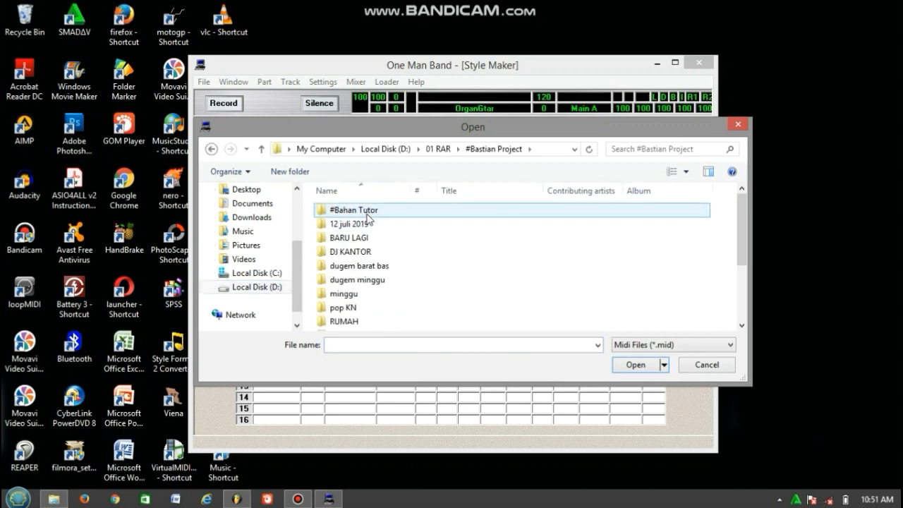
{"action": "double_click", "coordinate": [368, 210]}
{"action": "double_click", "coordinate": [358, 211]}
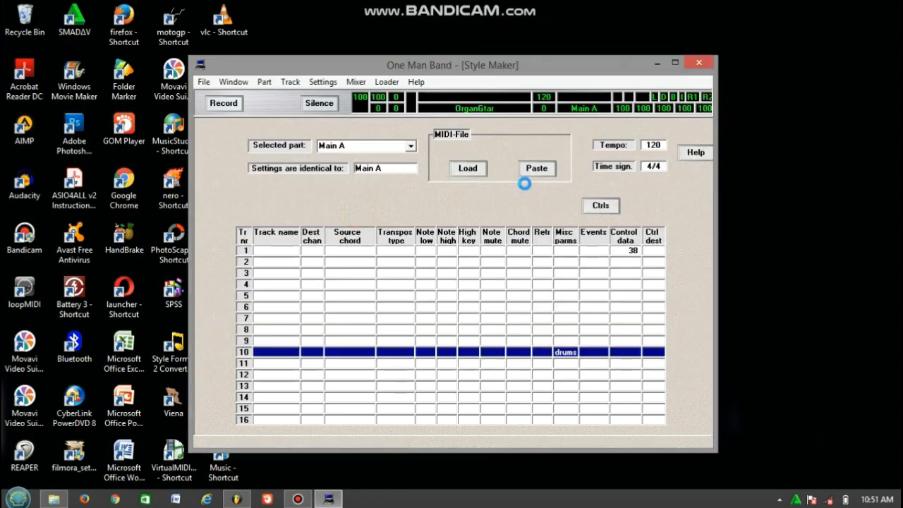
Paste the loaded MIDI file into Main A from 1 thru 1 with the Bypass transposition type
{"action": "left_click", "coordinate": [535, 169]}
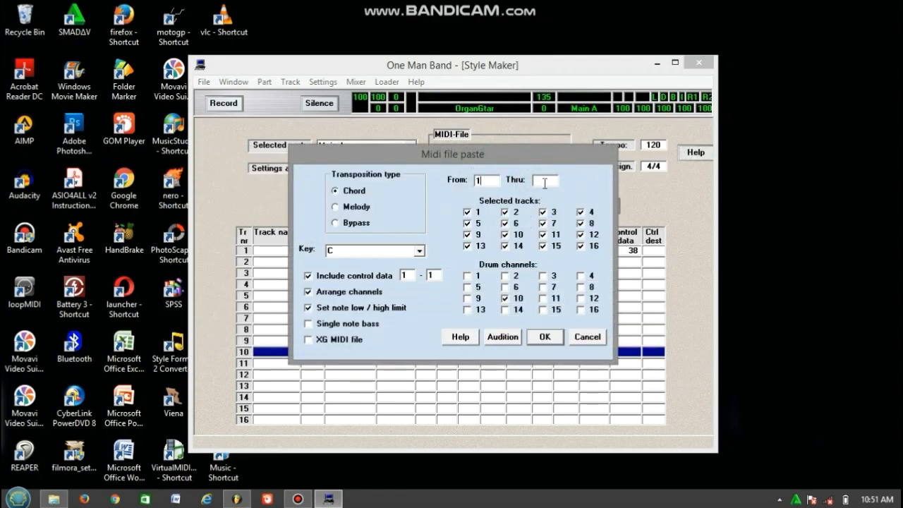
{"action": "left_click", "coordinate": [545, 181]}
{"action": "type", "text": "1"}
{"action": "left_click", "coordinate": [336, 223]}
{"action": "left_click", "coordinate": [544, 337]}
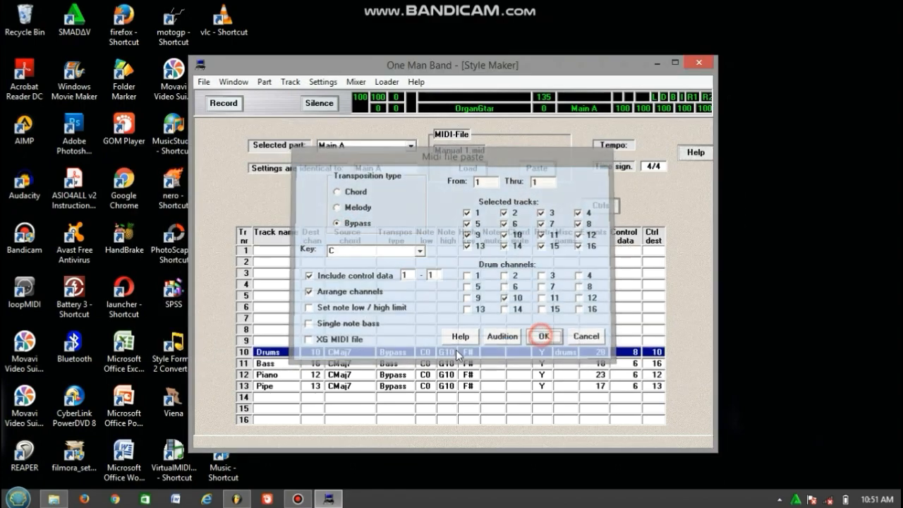
Set the transposition type to Bass for the Bass track and to Chord for the Piano and Pipe tracks
{"action": "double_click", "coordinate": [407, 372]}
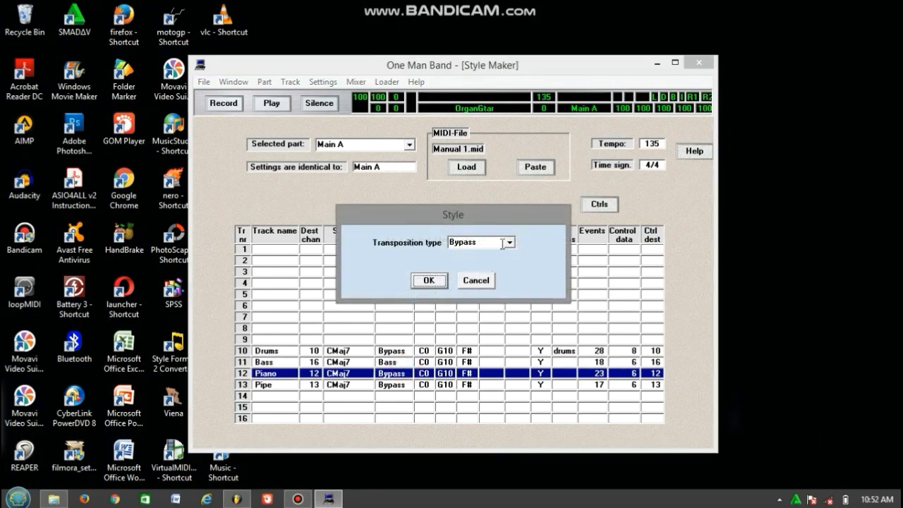
{"action": "left_click", "coordinate": [508, 242]}
{"action": "left_click", "coordinate": [457, 273]}
{"action": "left_click", "coordinate": [428, 281]}
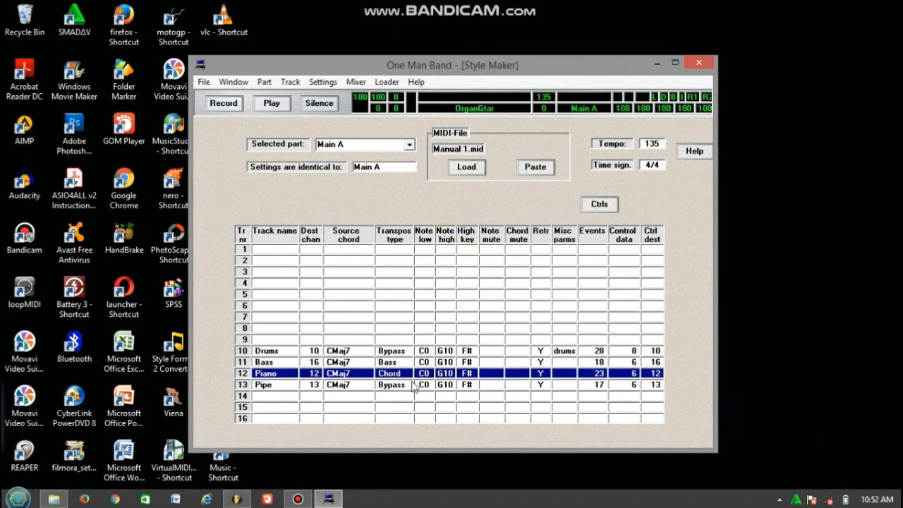
{"action": "double_click", "coordinate": [413, 384]}
{"action": "left_click", "coordinate": [510, 242]}
{"action": "left_click", "coordinate": [460, 271]}
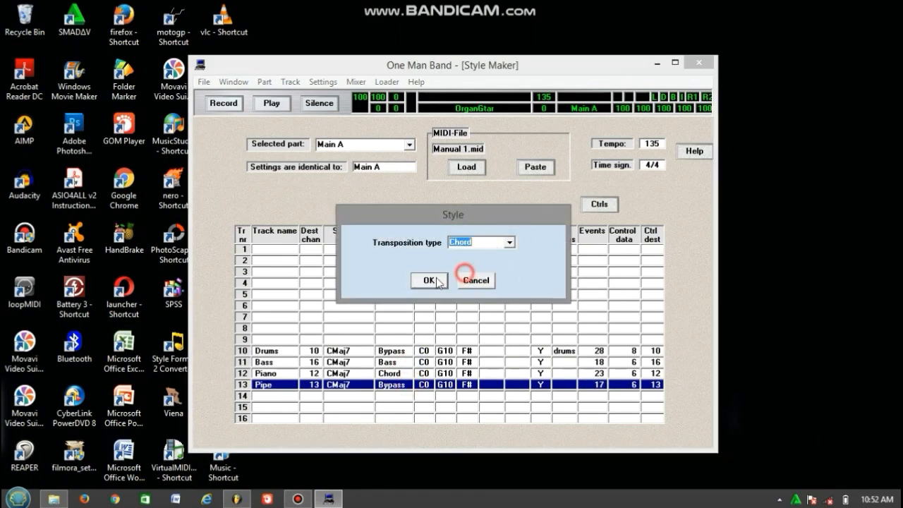
{"action": "left_click", "coordinate": [427, 280]}
Switch to the PC keyboard 1 window, test the style's accompaniment with several chords, and stop it
{"action": "left_click", "coordinate": [238, 84]}
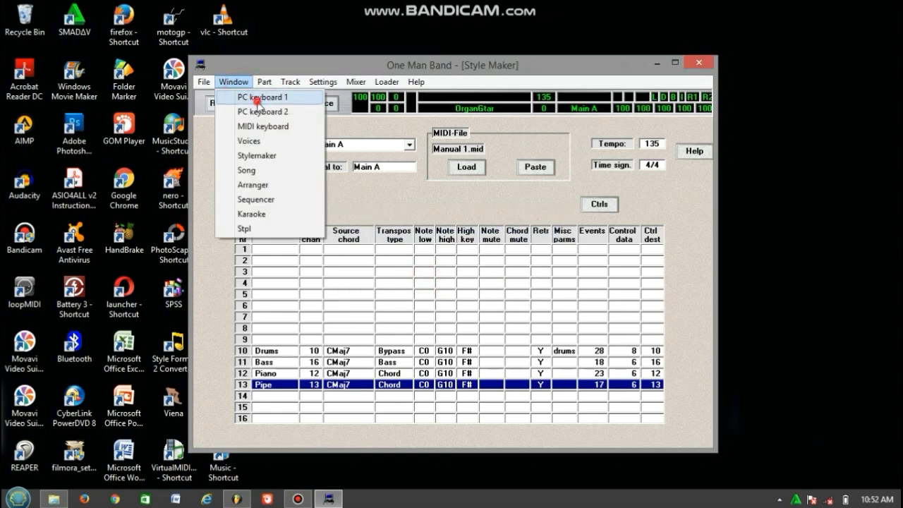
{"action": "left_click", "coordinate": [248, 96]}
{"action": "key", "text": "F1"}
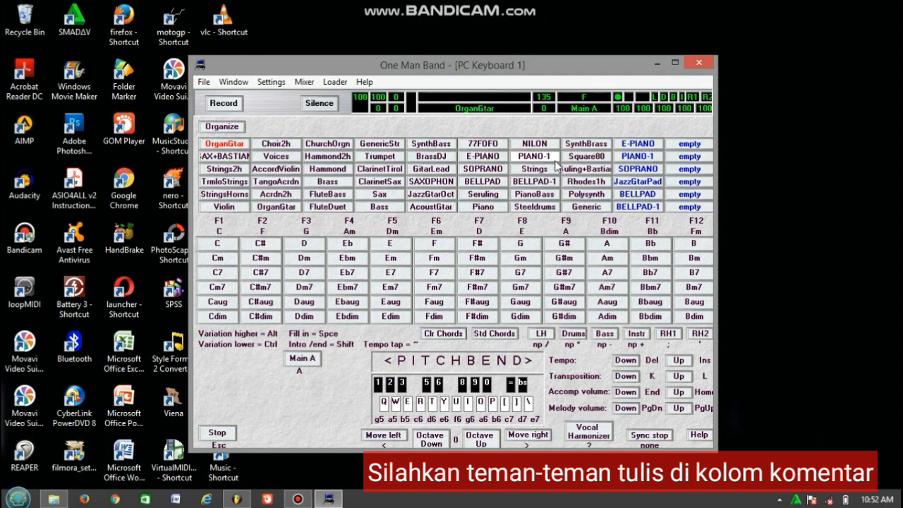
{"action": "key", "text": "F10"}
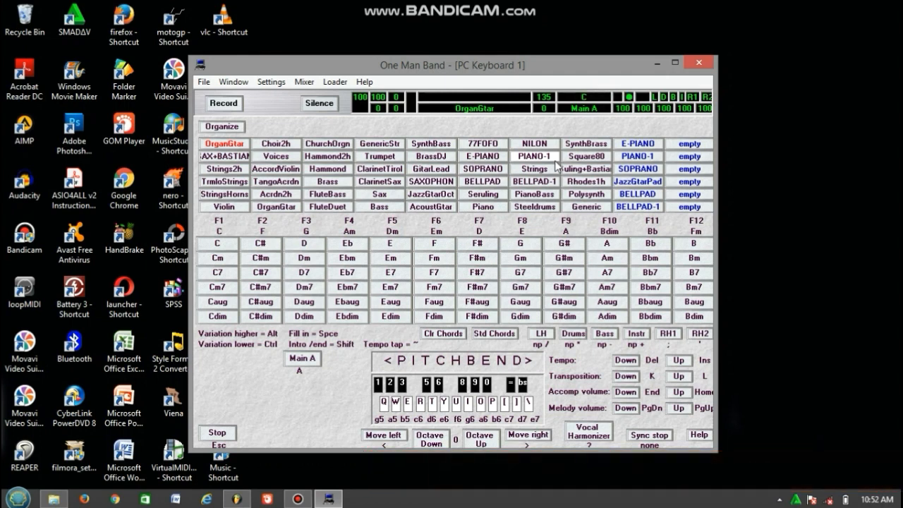
{"action": "key", "text": "Escape"}
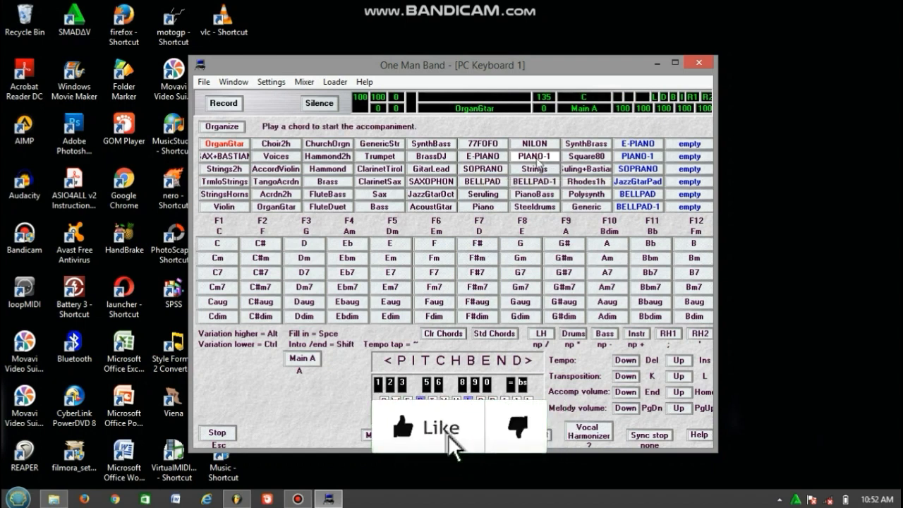
Select the BrassDJ voice for the melody and lower the transposition to -5
{"action": "key", "text": "Right"}
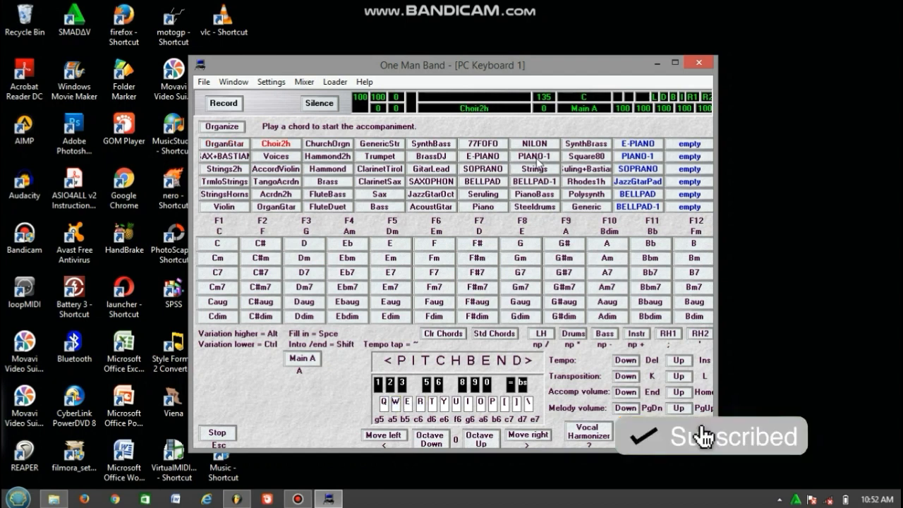
{"action": "key", "text": "Right"}
{"action": "key", "text": "Right"}
{"action": "key", "text": "Down"}
{"action": "key", "text": "Right"}
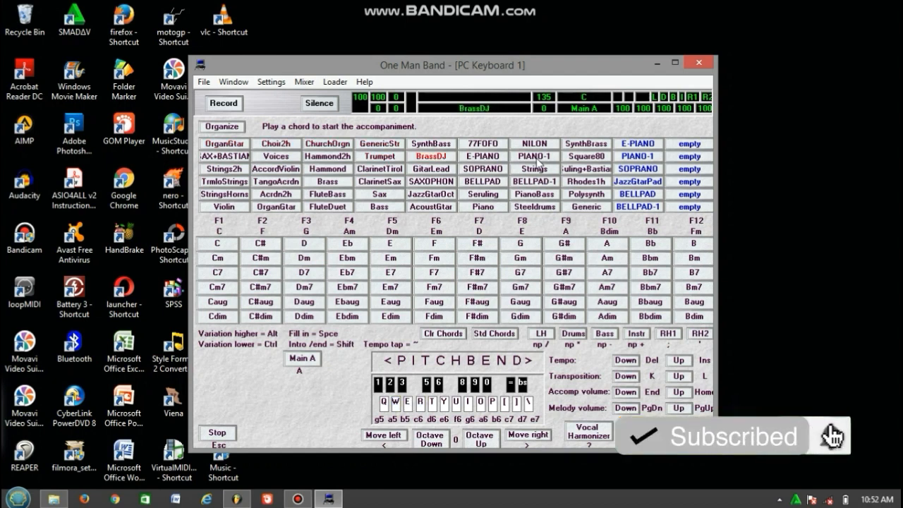
{"action": "key", "text": "k"}
{"action": "key", "text": "k"}
{"action": "key", "text": "k"}
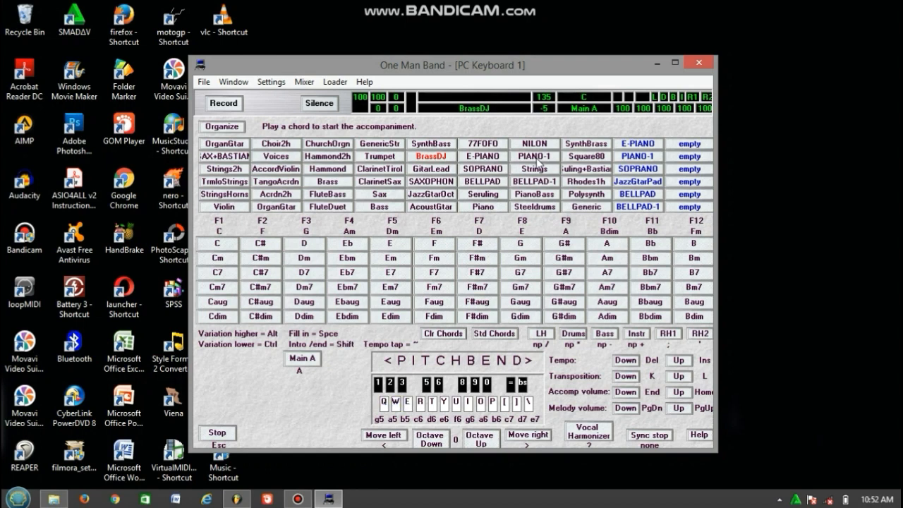
Play a BrassDJ melody over the style's accompaniment while changing chords, and stop the accompaniment at the end
{"action": "key", "text": "p"}
{"action": "key", "text": "backslash"}
{"action": "key", "text": "F4"}
{"action": "key", "text": "o"}
{"action": "key", "text": "y"}
{"action": "key", "text": "o"}
{"action": "key", "text": "y"}
{"action": "key", "text": "o"}
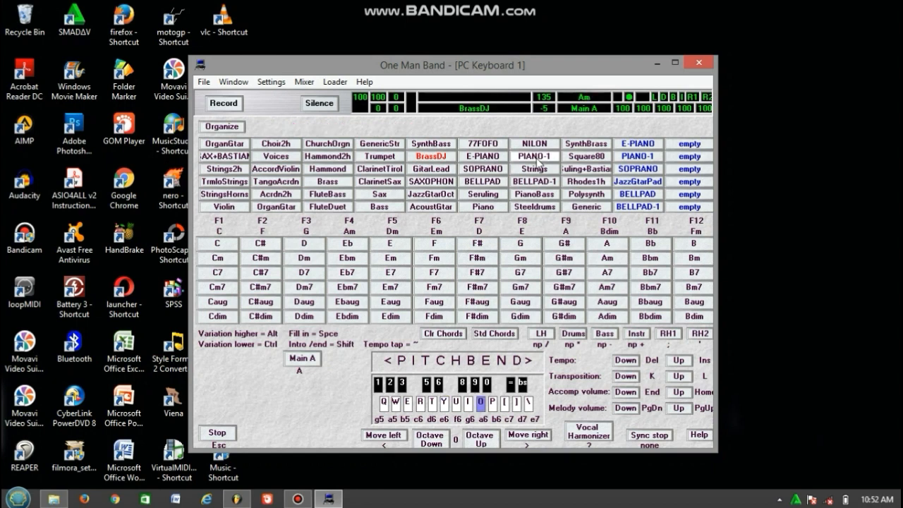
{"action": "key", "text": "p"}
{"action": "key", "text": "bracketleft"}
{"action": "key", "text": "p"}
{"action": "key", "text": "bracketleft"}
{"action": "key", "text": "F2"}
{"action": "key", "text": "p"}
{"action": "key", "text": "o"}
{"action": "key", "text": "bracketleft"}
{"action": "key", "text": "r"}
{"action": "key", "text": "u"}
{"action": "key", "text": "o"}
{"action": "key", "text": "i"}
{"action": "key", "text": "F1"}
{"action": "key", "text": "bracketleft"}
{"action": "key", "text": "y"}
{"action": "key", "text": "bracketleft"}
{"action": "key", "text": "bracketright"}
{"action": "key", "text": "t"}
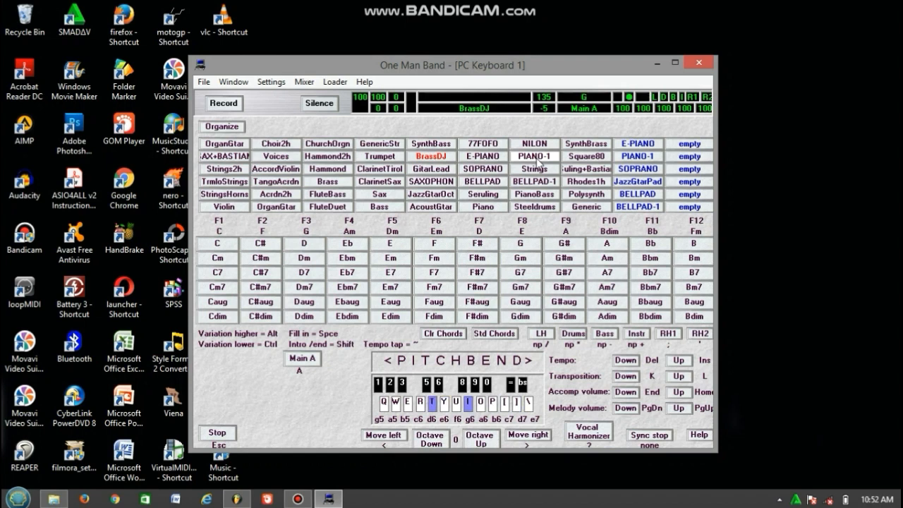
{"action": "key", "text": "p"}
{"action": "key", "text": "t"}
{"action": "key", "text": "bracketright"}
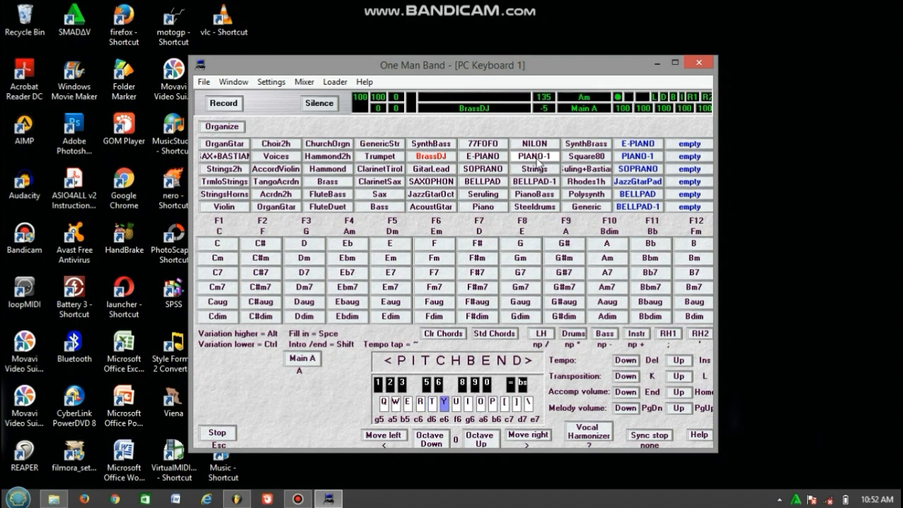
{"action": "key", "text": "p"}
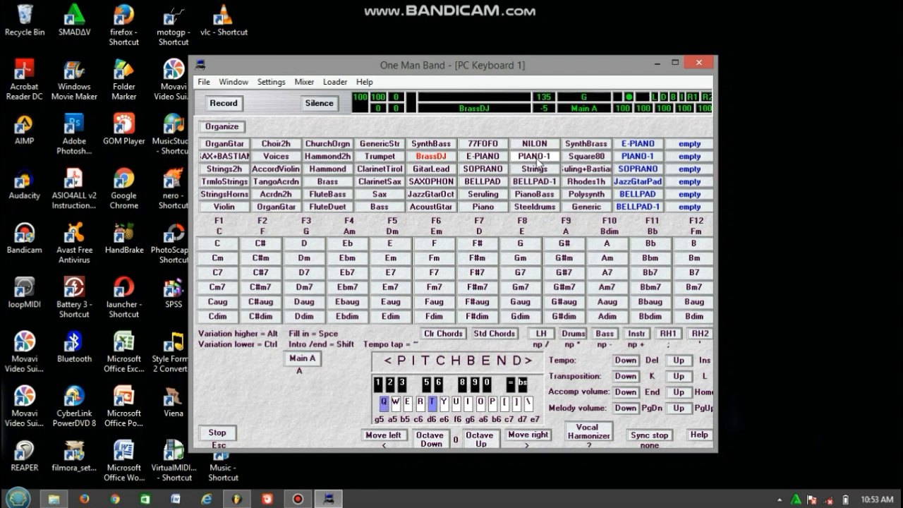
{"action": "key", "text": "r"}
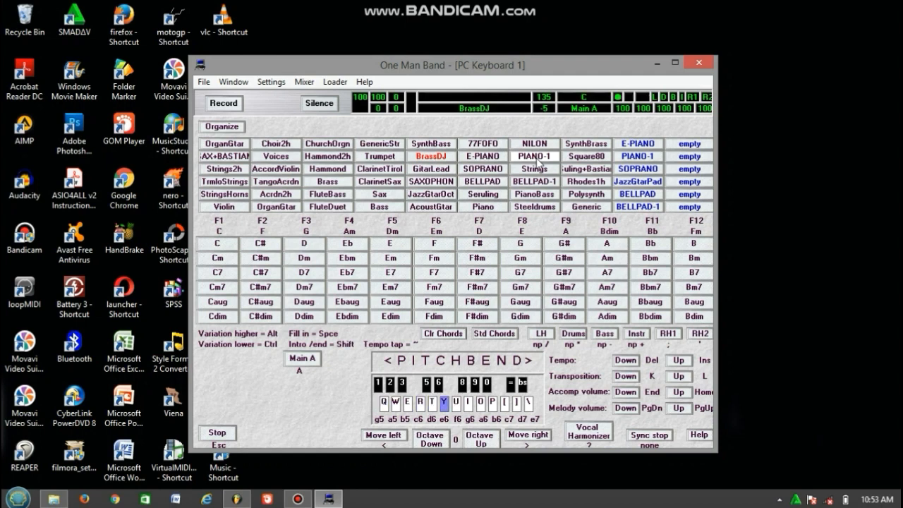
{"action": "key", "text": "y"}
{"action": "key", "text": "q"}
{"action": "key", "text": "r"}
{"action": "key", "text": "r"}
{"action": "key", "text": "e"}
{"action": "key", "text": "r"}
{"action": "key", "text": "u"}
{"action": "key", "text": "w"}
{"action": "key", "text": "r"}
{"action": "key", "text": "u"}
{"action": "key", "text": "o"}
{"action": "key", "text": "u"}
{"action": "key", "text": "y"}
{"action": "key", "text": "u"}
{"action": "key", "text": "F1"}
{"action": "key", "text": "u"}
{"action": "key", "text": "y"}
{"action": "key", "text": "w"}
{"action": "key", "text": "r"}
{"action": "key", "text": "y"}
{"action": "key", "text": "t"}
{"action": "key", "text": "r"}
{"action": "key", "text": "t"}
{"action": "key", "text": "r"}
{"action": "key", "text": "q"}
{"action": "key", "text": "t"}
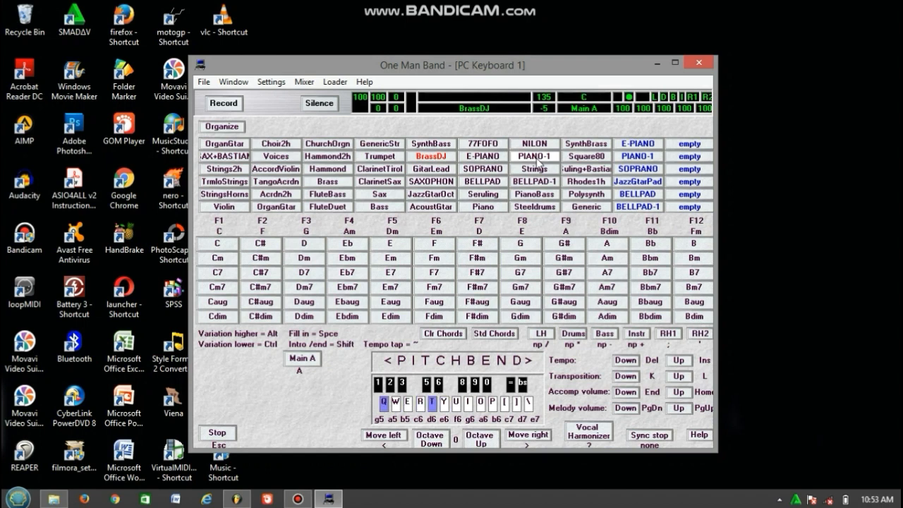
{"action": "key", "text": "r"}
{"action": "key", "text": "e"}
{"action": "key", "text": "r"}
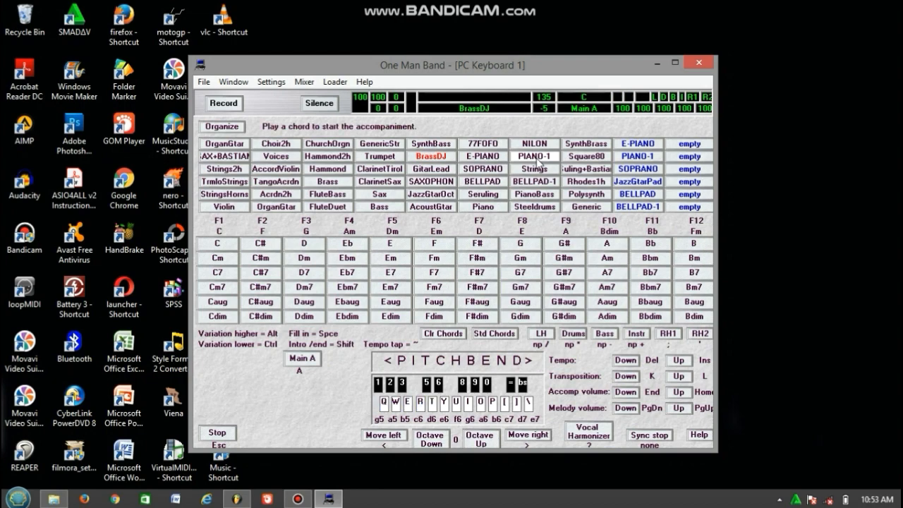
Save the style as a Style Files (*.sty) file named #DJ CINTA BEDA AGAMA on Local Disk (D:)
{"action": "left_click", "coordinate": [203, 83]}
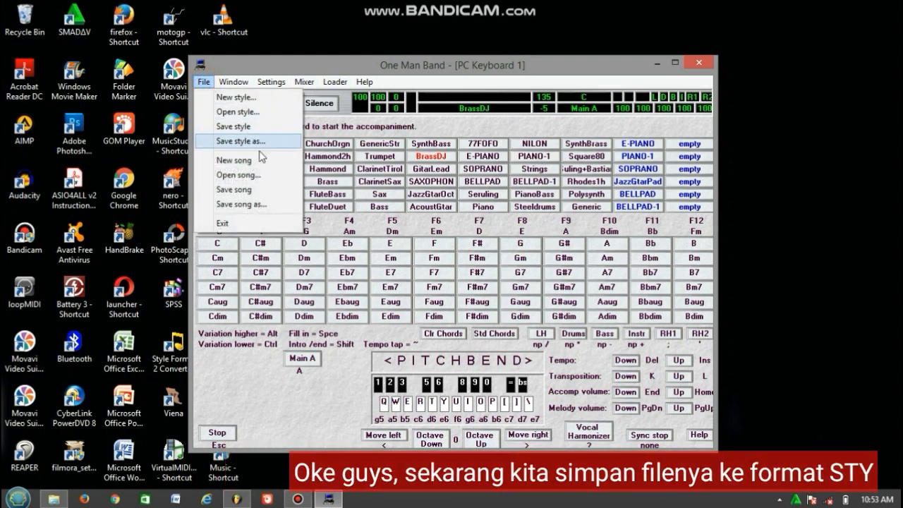
{"action": "left_click", "coordinate": [243, 141]}
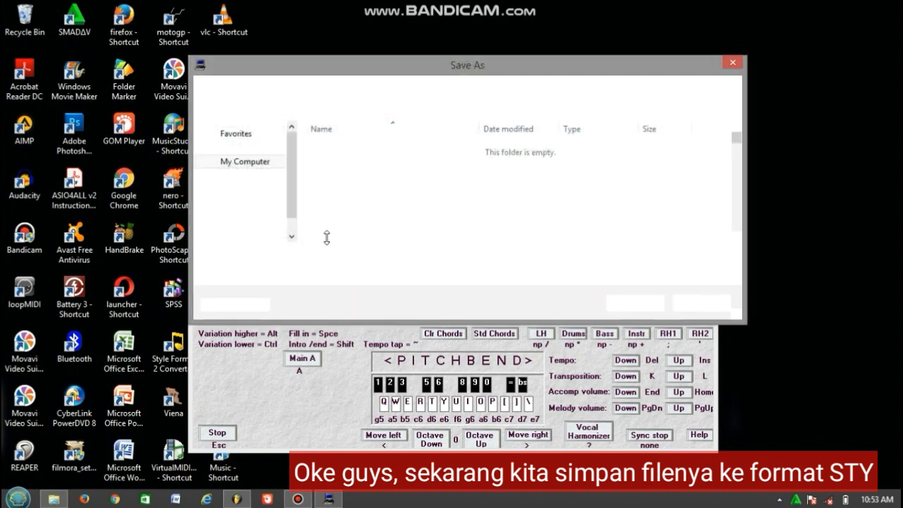
{"action": "left_click", "coordinate": [267, 231]}
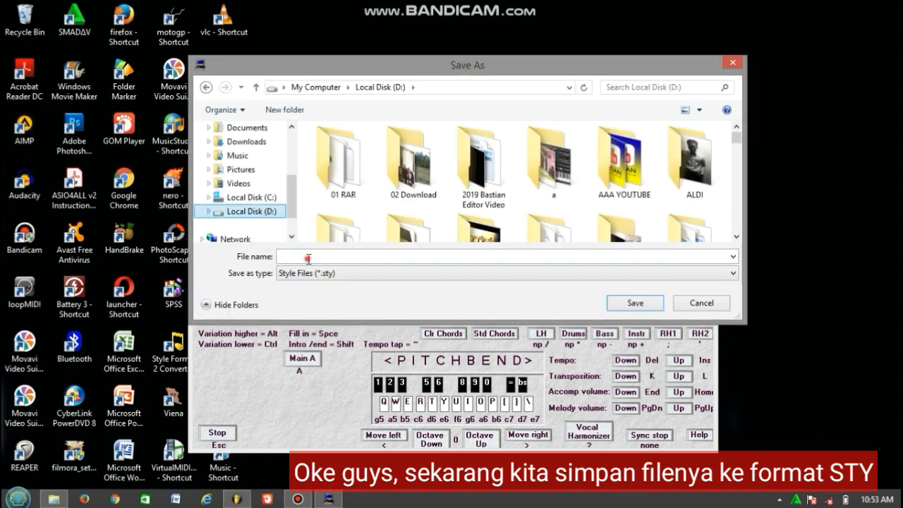
{"action": "left_click", "coordinate": [300, 257]}
{"action": "type", "text": "#"}
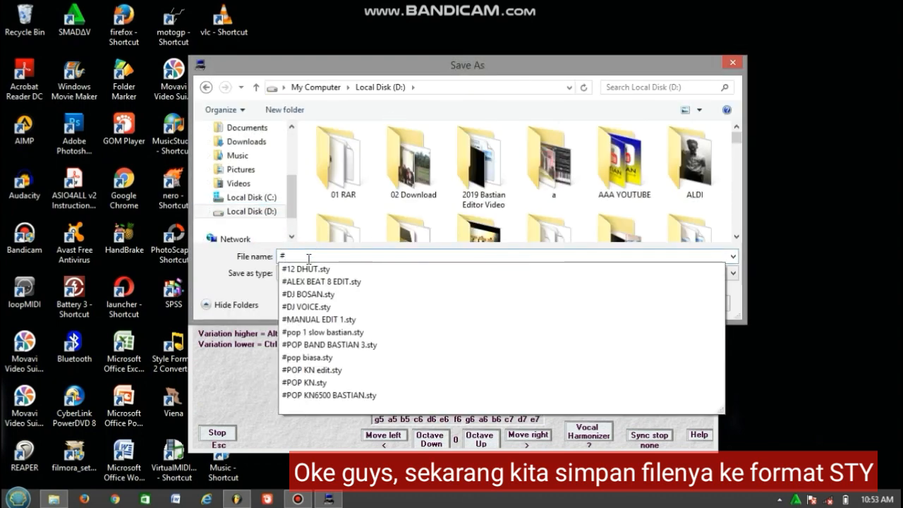
{"action": "type", "text": "DJ Cl"}
{"action": "type", "text": "NTA"}
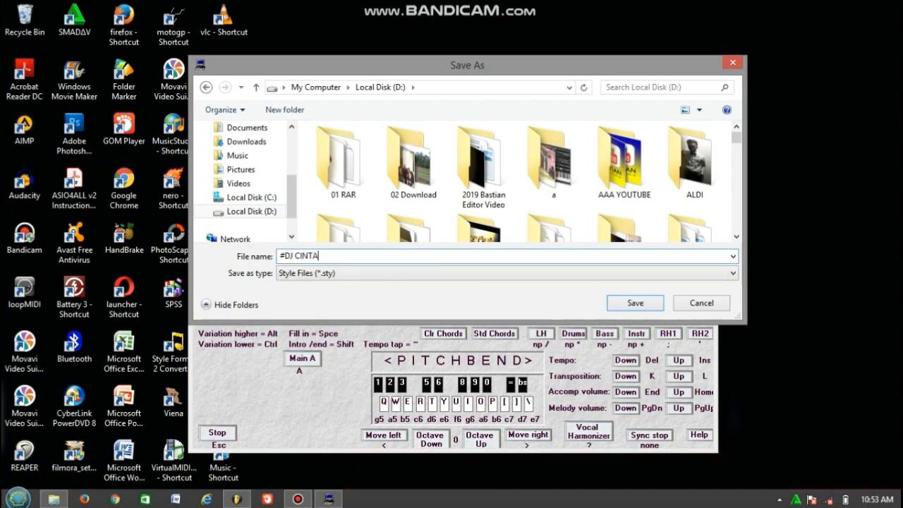
{"action": "type", "text": " BE"}
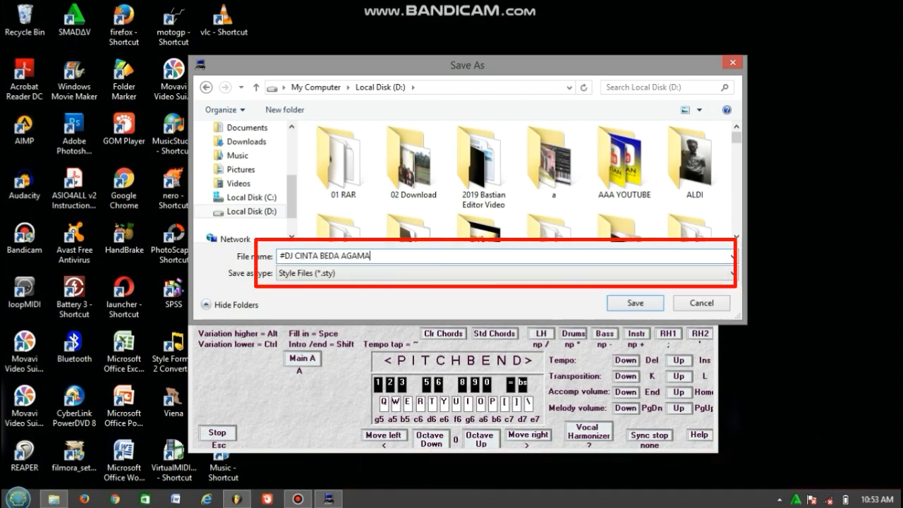
{"action": "type", "text": "DA AGAMA"}
{"action": "key", "text": "Return"}
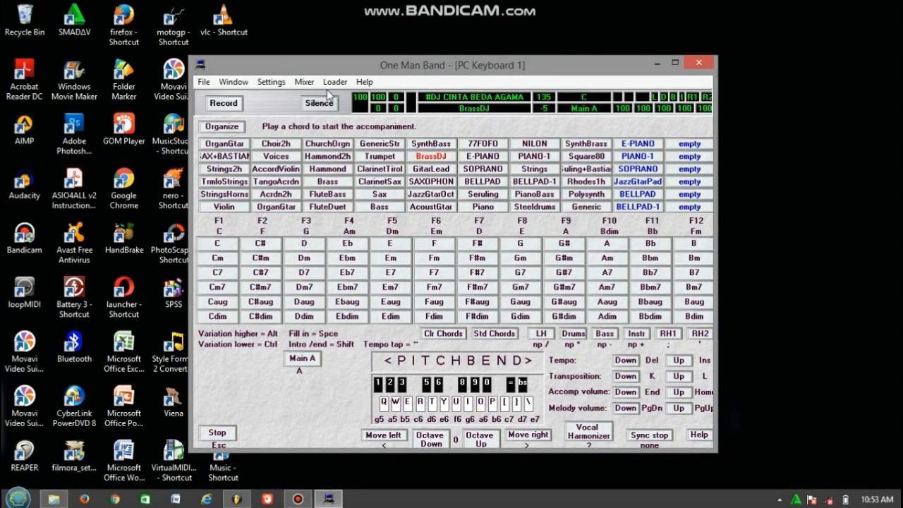
Open the file loader, switch it to drive D, and load the style #DJ CINTA BEDA AGAMA.sty
{"action": "left_click", "coordinate": [333, 82]}
{"action": "left_click", "coordinate": [783, 84]}
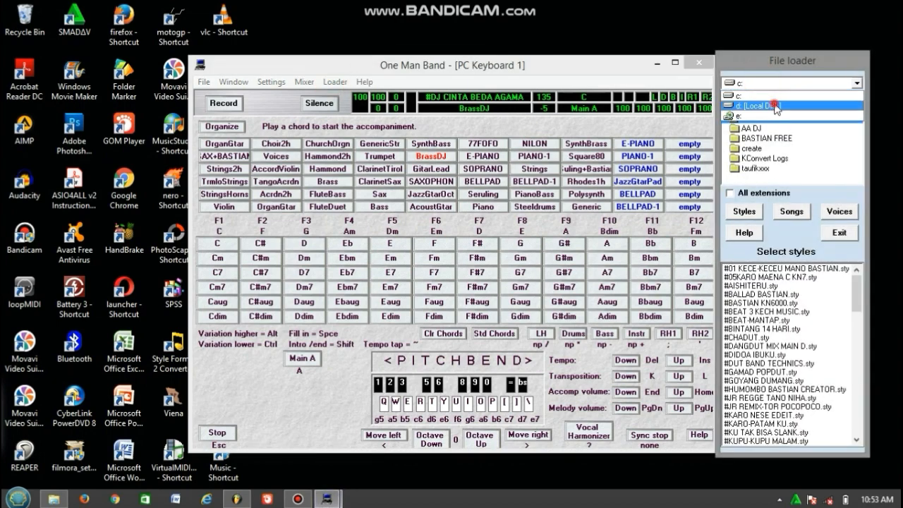
{"action": "left_click", "coordinate": [776, 106]}
{"action": "left_click", "coordinate": [776, 303]}
{"action": "left_click", "coordinate": [776, 329]}
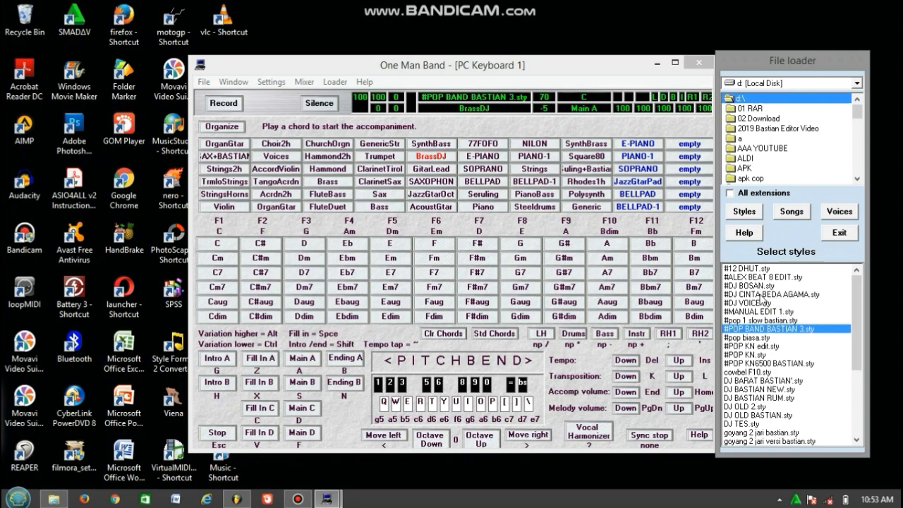
{"action": "left_click", "coordinate": [767, 294]}
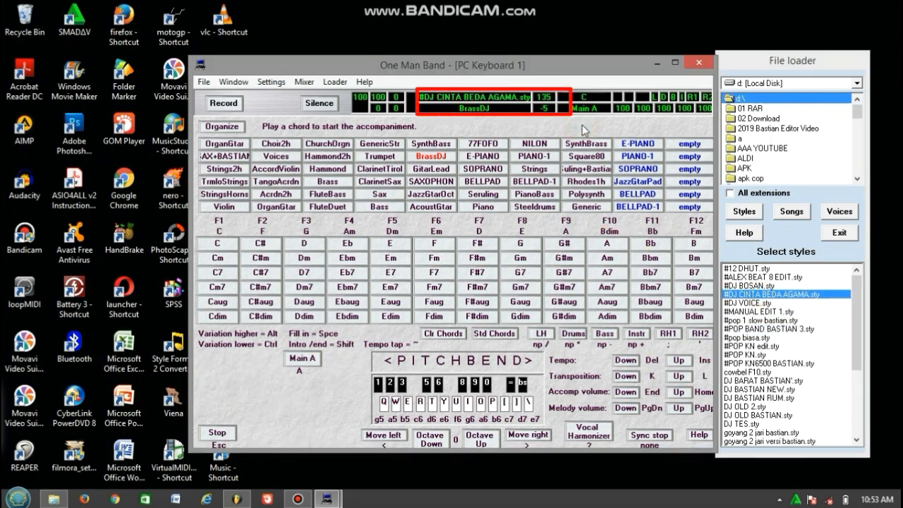
Test the loaded style by playing a BrassDJ melody over its accompaniment with C, F and G chords, and stop the accompaniment
{"action": "key", "text": "bracketleft"}
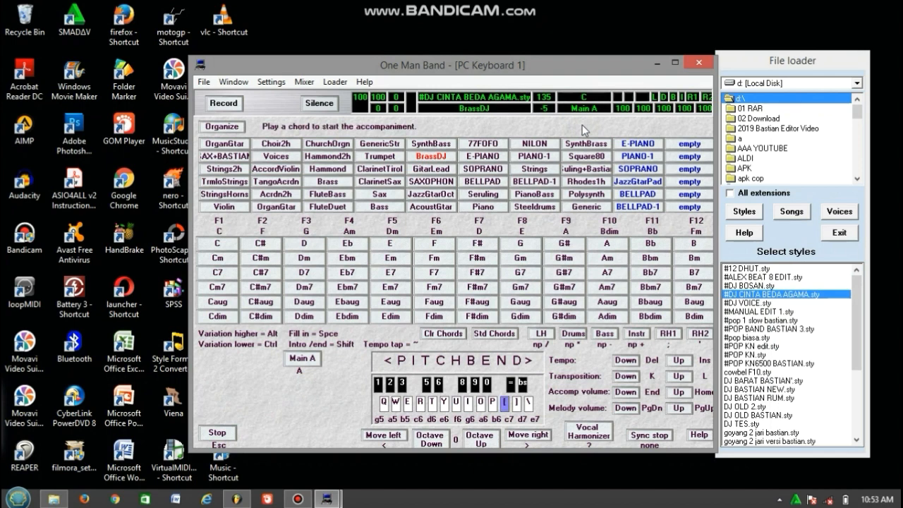
{"action": "key", "text": "q"}
{"action": "key", "text": "q"}
{"action": "key", "text": "q"}
{"action": "key", "text": "p"}
{"action": "key", "text": "bracketleft"}
{"action": "key", "text": "F1"}
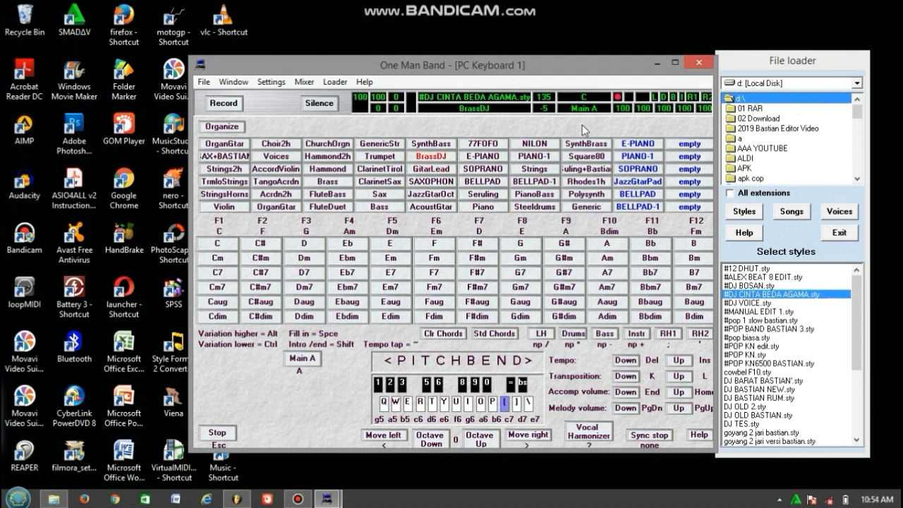
{"action": "key", "text": "i"}
{"action": "key", "text": "u"}
{"action": "key", "text": "i"}
{"action": "key", "text": "F2"}
{"action": "key", "text": "u"}
{"action": "key", "text": "y"}
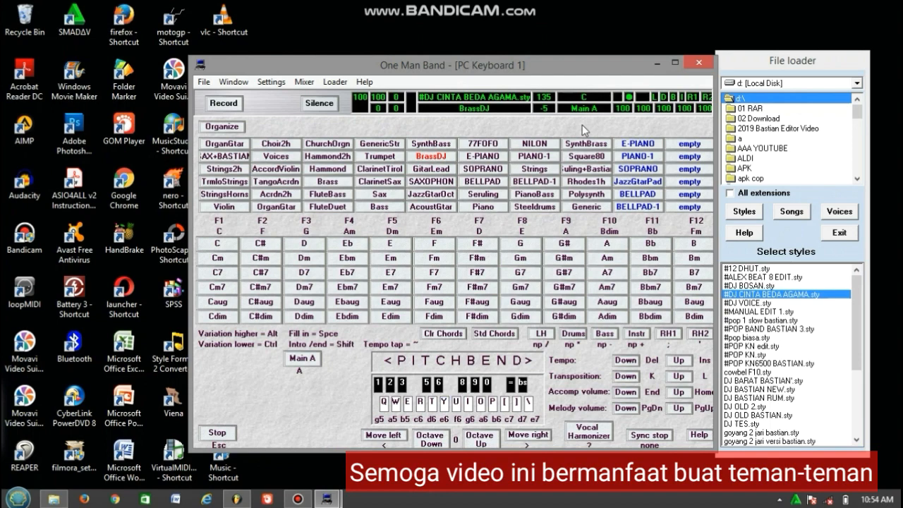
{"action": "key", "text": "i"}
{"action": "key", "text": "u"}
{"action": "key", "text": "i"}
{"action": "key", "text": "bracketleft"}
{"action": "key", "text": "o"}
{"action": "key", "text": "i"}
{"action": "key", "text": "o"}
{"action": "key", "text": "u"}
{"action": "key", "text": "F3"}
{"action": "key", "text": "o"}
{"action": "key", "text": "i"}
{"action": "key", "text": "o"}
{"action": "key", "text": "p"}
{"action": "key", "text": "i"}
{"action": "key", "text": "p"}
{"action": "key", "text": "o"}
{"action": "key", "text": "p"}
{"action": "key", "text": "o"}
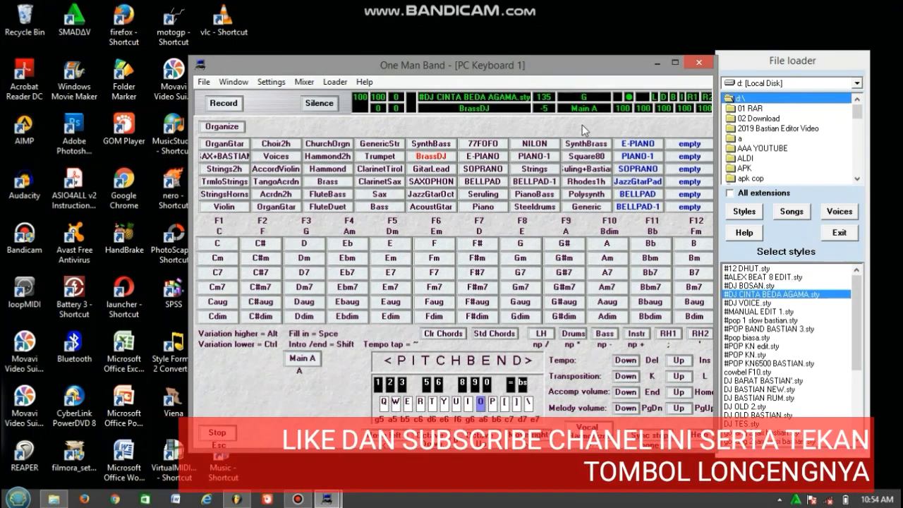
{"action": "key", "text": "i"}
{"action": "key", "text": "bracketleft"}
{"action": "key", "text": "F1"}
{"action": "key", "text": "bracketleft"}
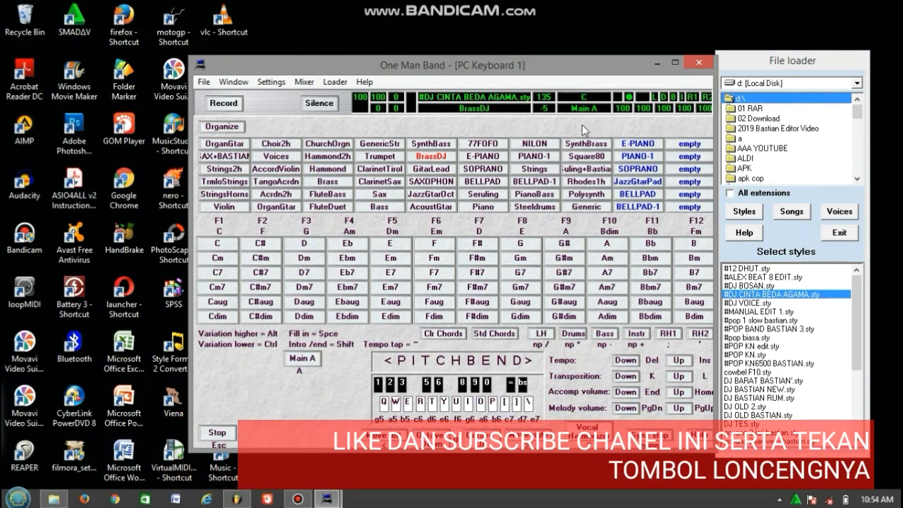
{"action": "key", "text": "Escape"}
{"action": "key", "text": "e"}
{"action": "key", "text": "t"}
{"action": "key", "text": "u"}
{"action": "key", "text": "i"}
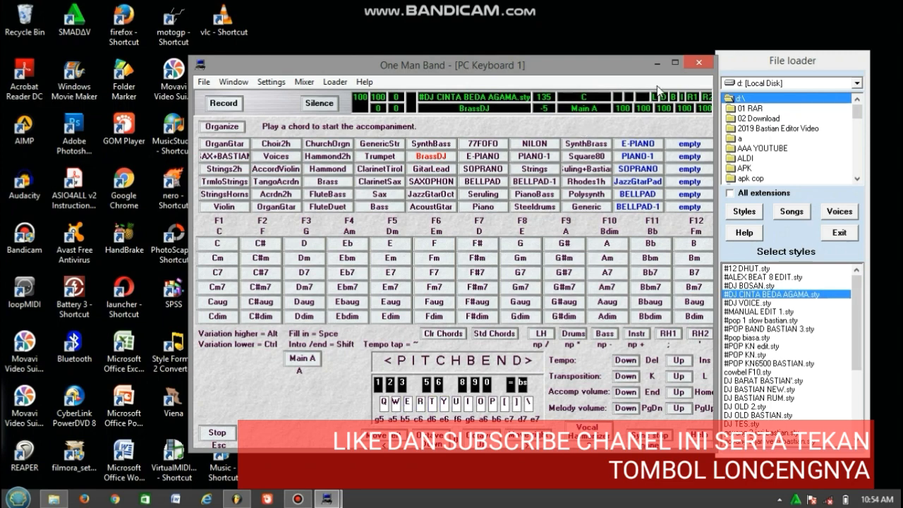
Close One Man Band, confirm the exit, and refresh the desktop
{"action": "left_click", "coordinate": [700, 59]}
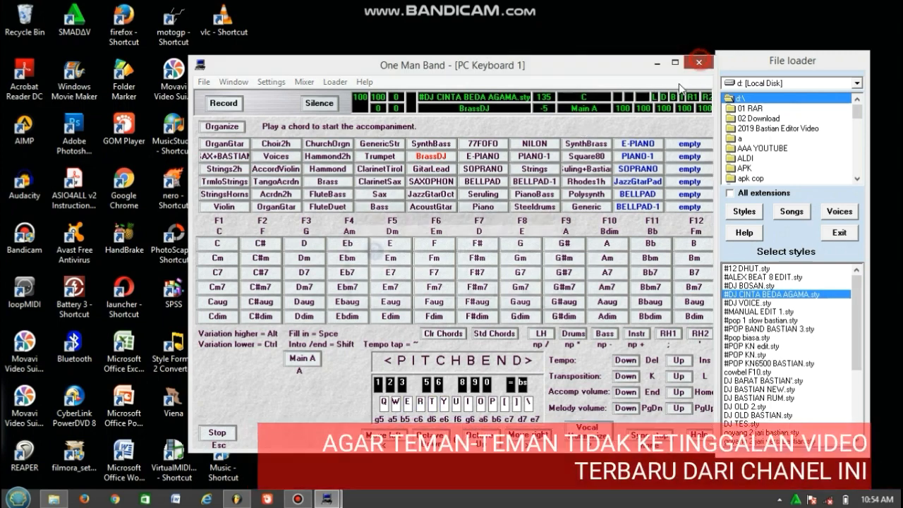
{"action": "left_click", "coordinate": [470, 295]}
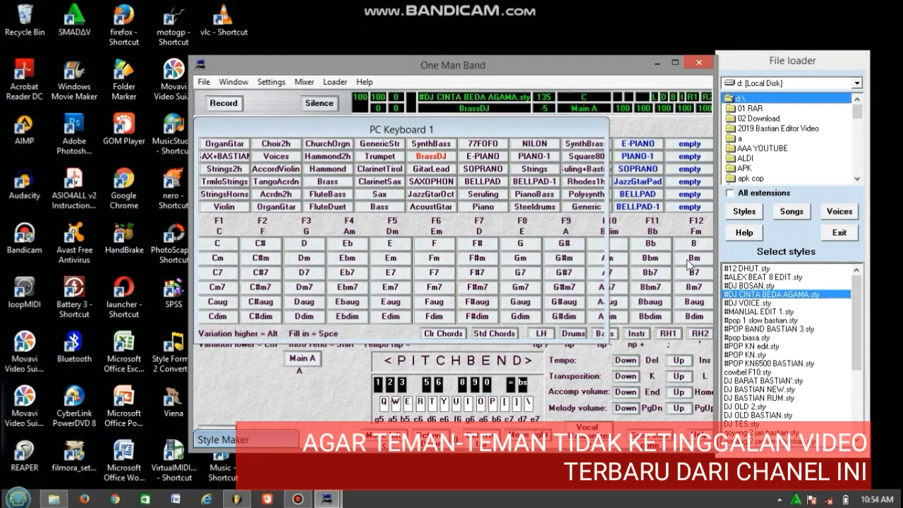
{"action": "right_click", "coordinate": [522, 32]}
{"action": "left_click", "coordinate": [548, 67]}
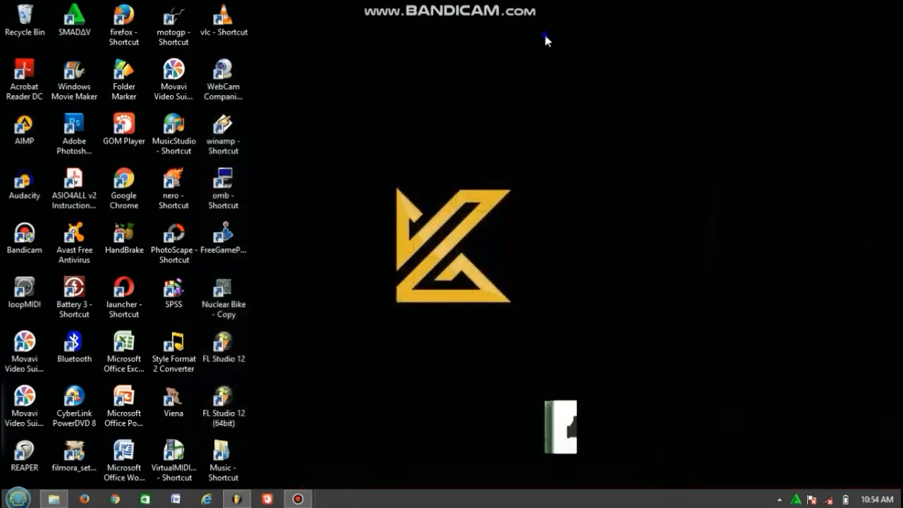
{"action": "right_click", "coordinate": [544, 32]}
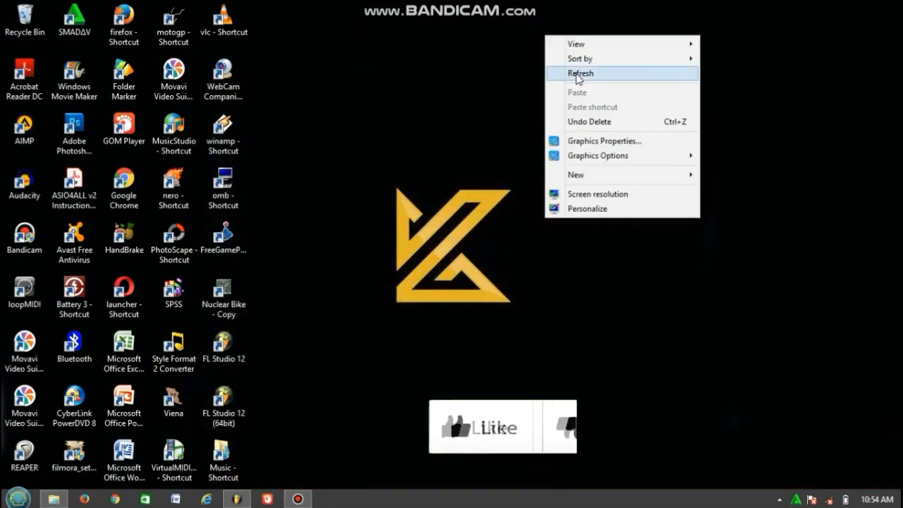
{"action": "left_click", "coordinate": [578, 73]}
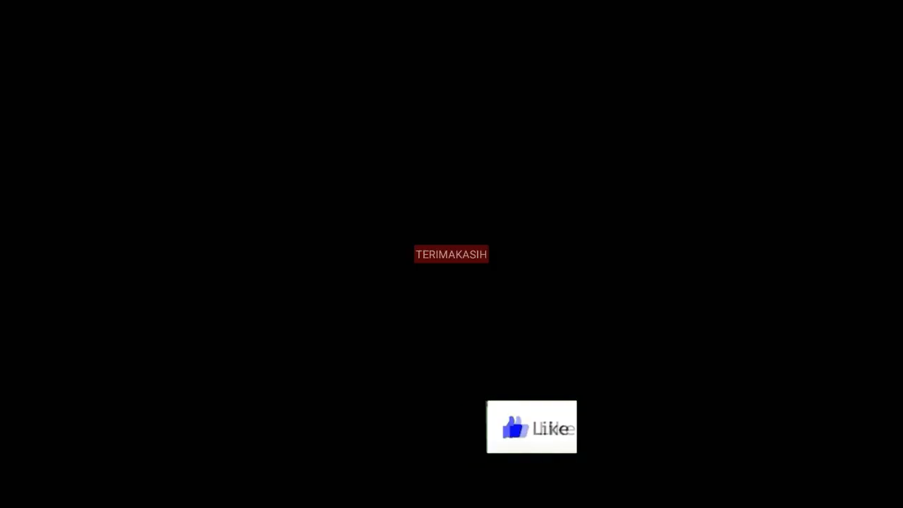